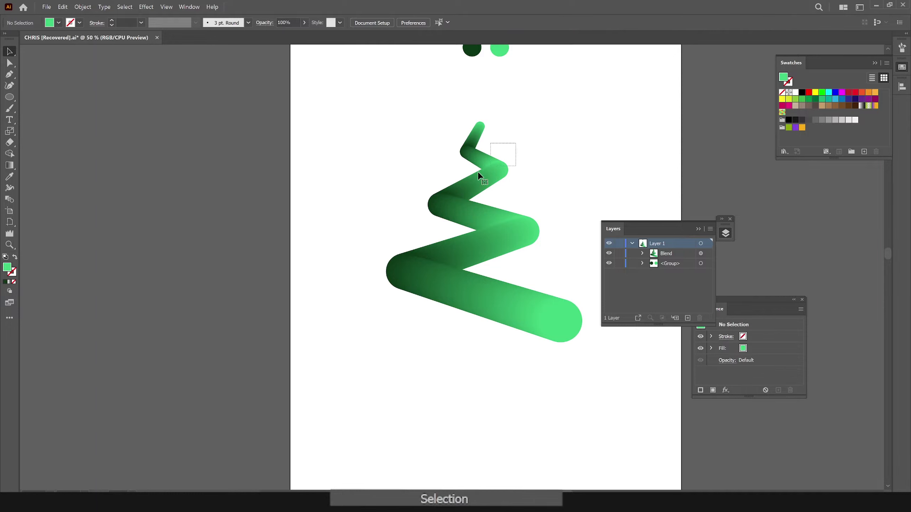
Apply a Roughen effect to the tree blend with 68% relative size, 26 per inch detail and corner points
click(479, 176)
click(146, 7)
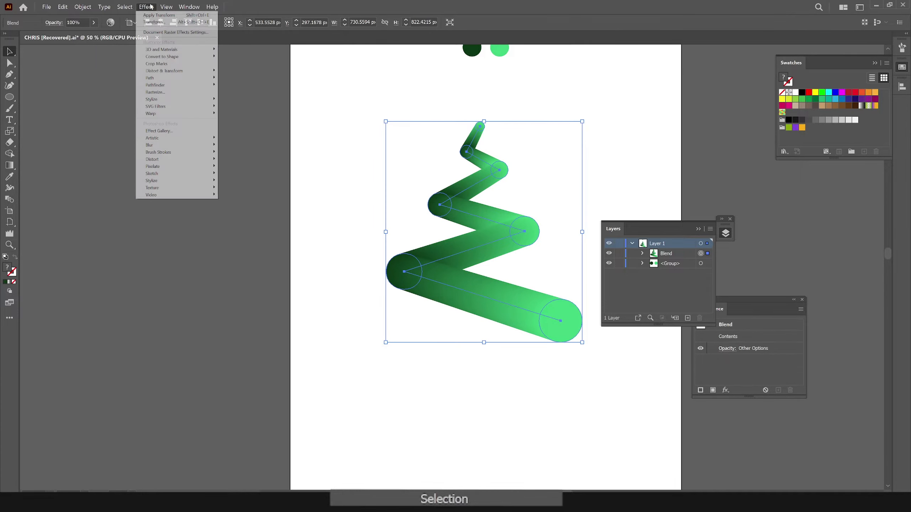
mouse_move(179, 71)
click(237, 86)
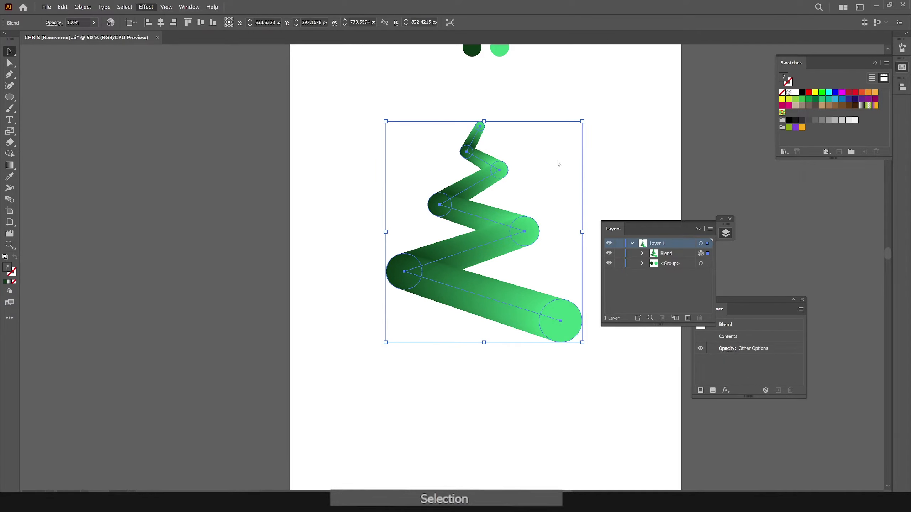
drag(642, 241, 684, 241)
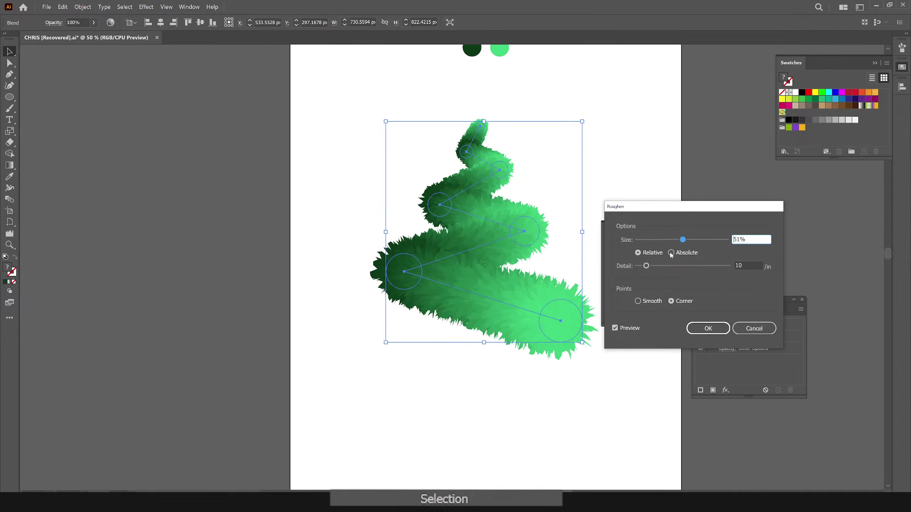
drag(646, 266, 685, 241)
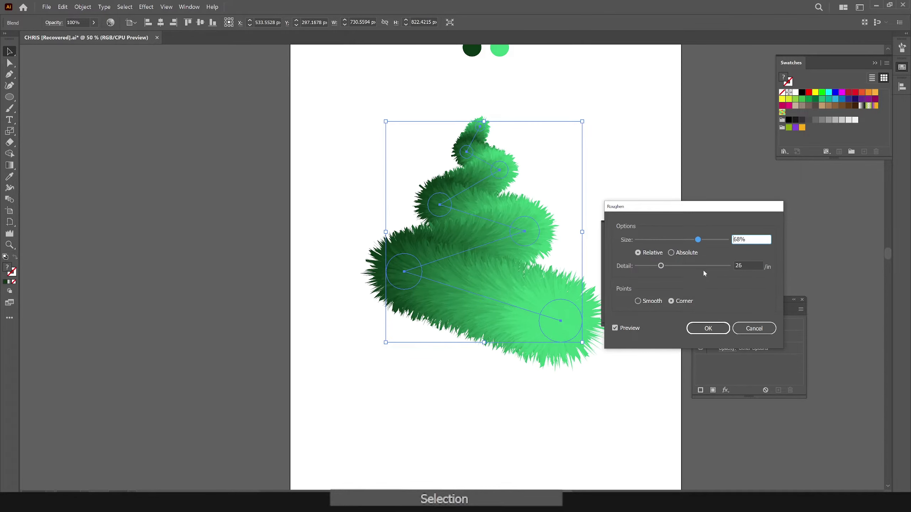
click(708, 328)
key(a)
click(639, 187)
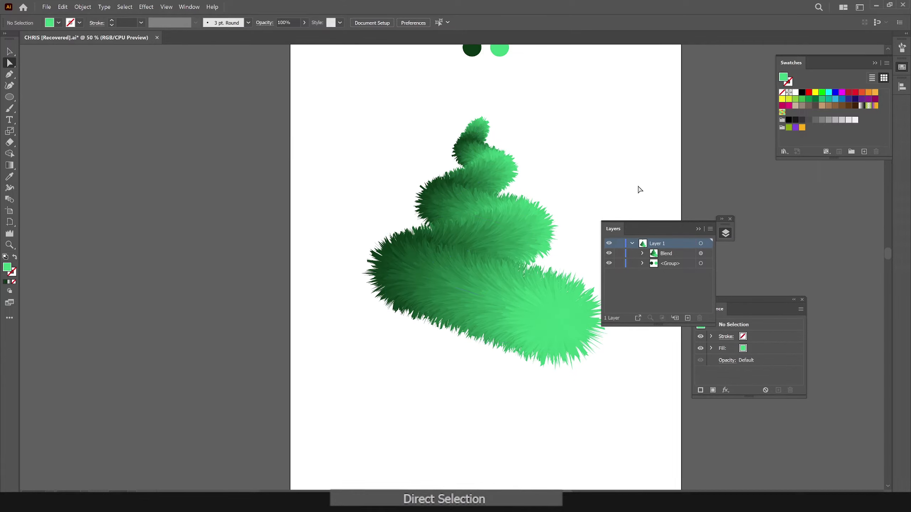
Draw a horizontal line about 119 px long in the empty area to the right of the tree's top
key(space)
drag(589, 184, 570, 189)
scroll(495, 219, up, 2)
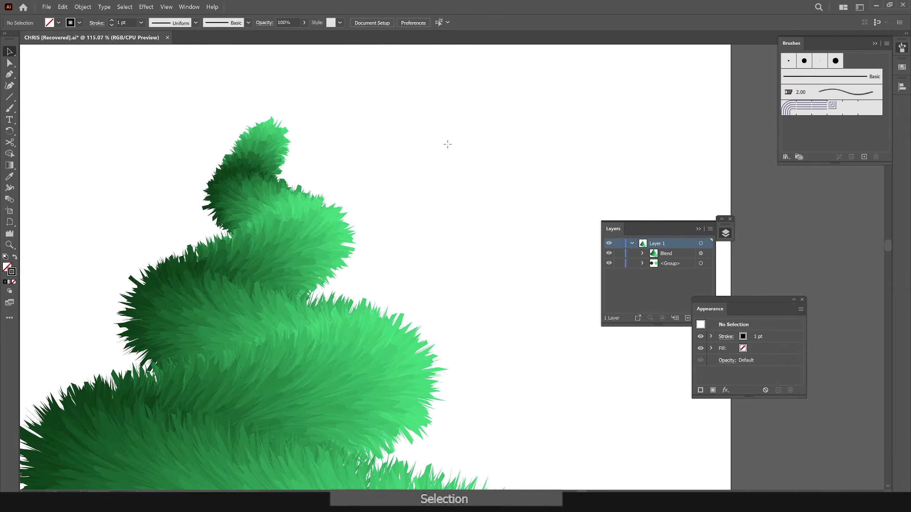
key(backslash)
drag(419, 161, 493, 161)
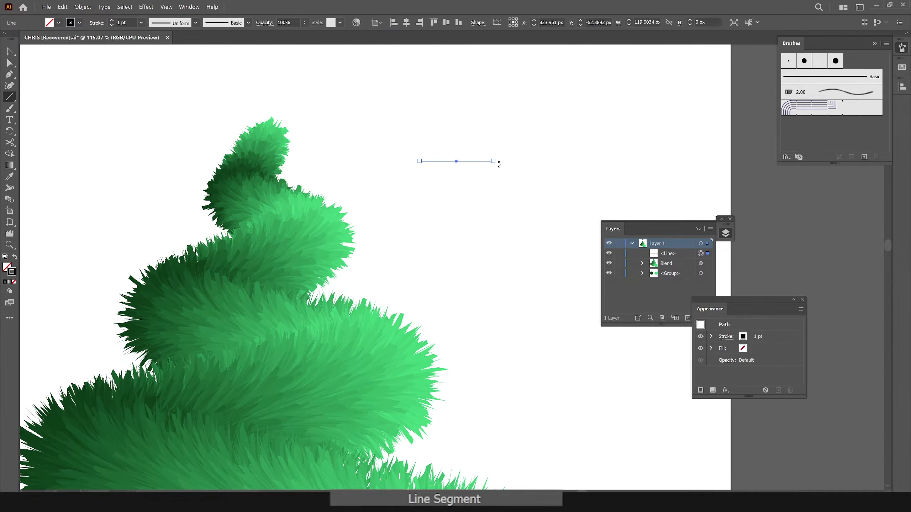
Set the line's stroke weight to 3 pt
key(v)
click(111, 21)
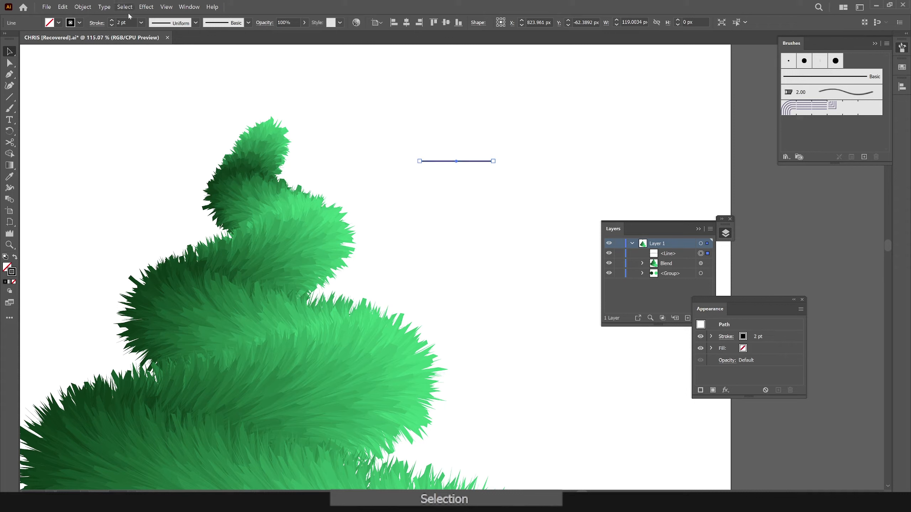
click(112, 20)
click(112, 26)
click(111, 20)
Start a Zig Zag effect on the line with an absolute size of 8 px
click(146, 7)
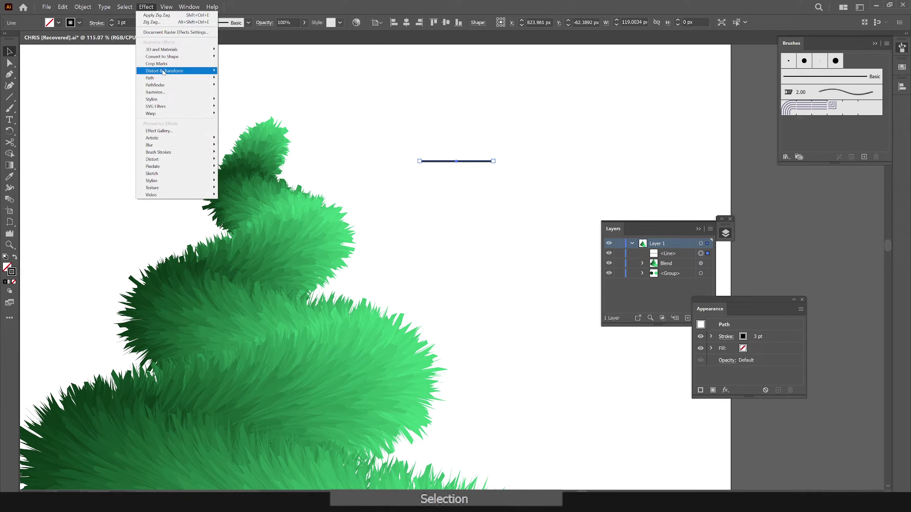
mouse_move(179, 71)
click(235, 115)
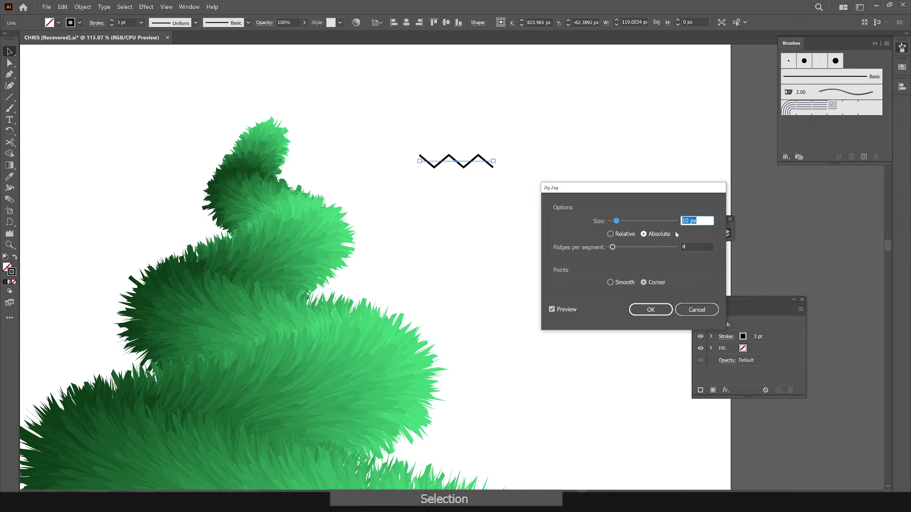
text(15)
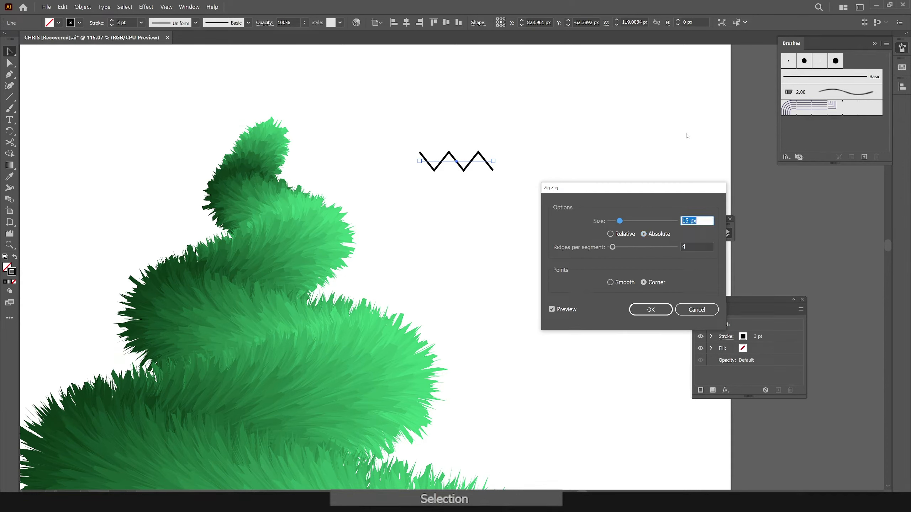
text(8)
key(Tab)
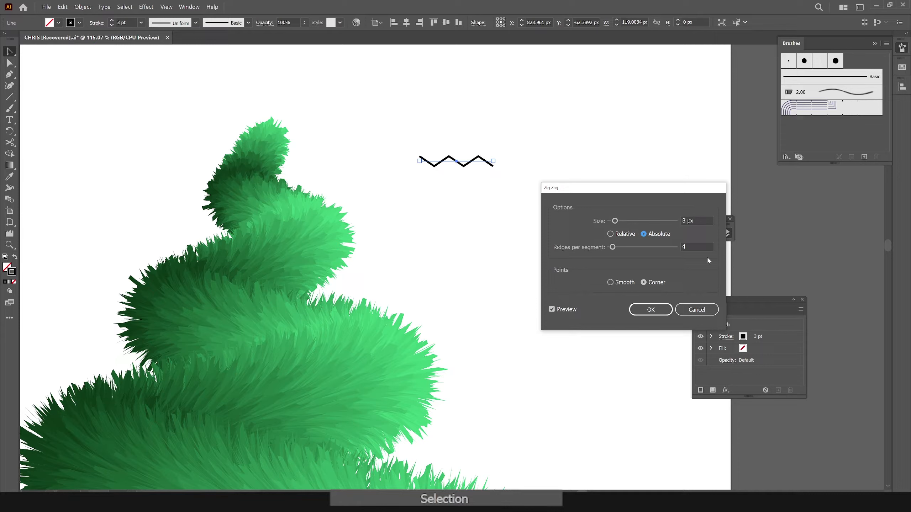
Set the Zig Zag effect to 9 ridges per segment, smooth points and 6 px size, and apply it
key(Tab)
key(Up)
key(Up)
key(Up)
key(Up)
key(Up)
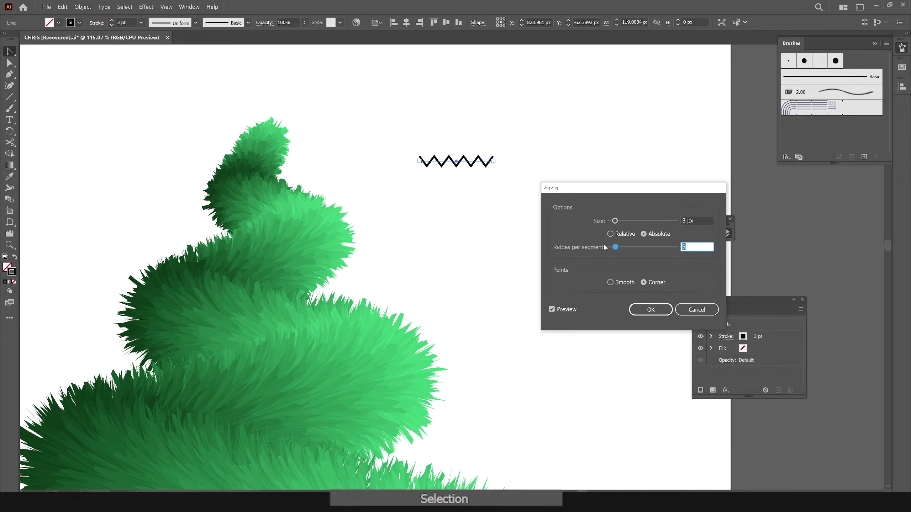
click(610, 282)
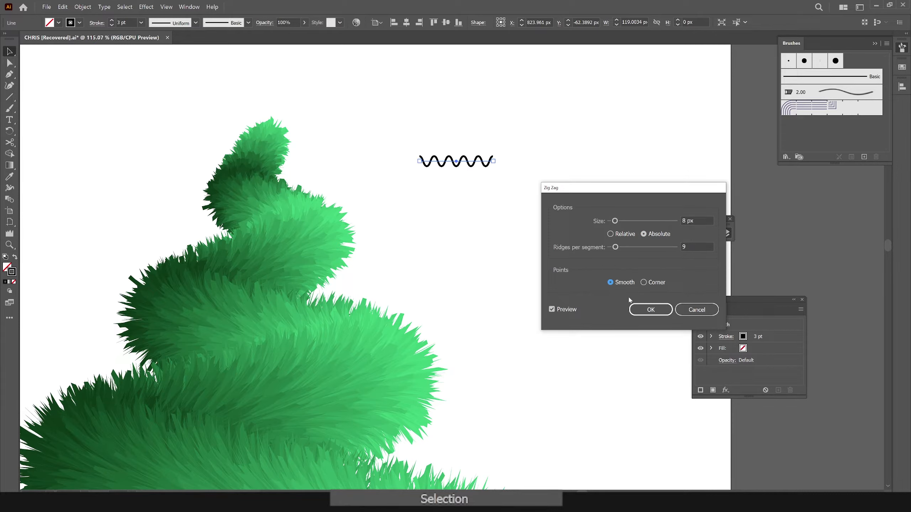
key(Down)
key(Down)
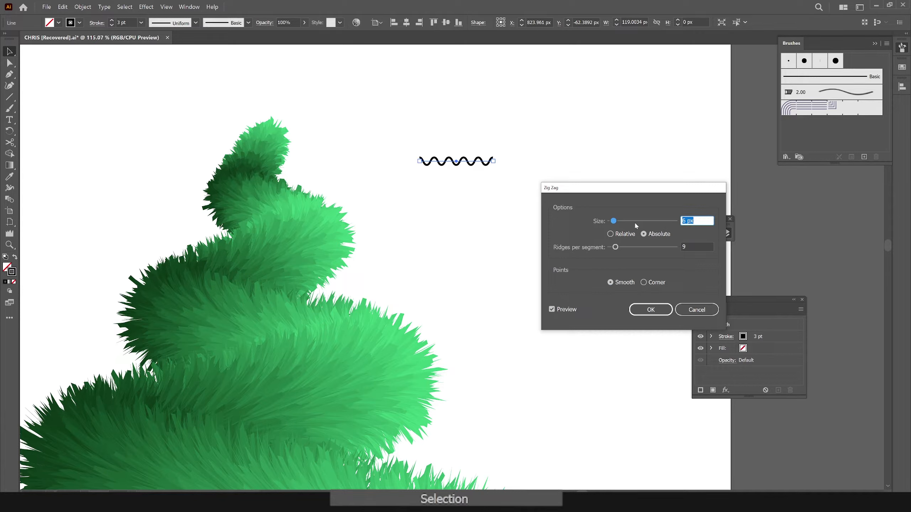
key(Return)
Rotate a copy of the wavy line half a turn about its centre and select both lines
key(r)
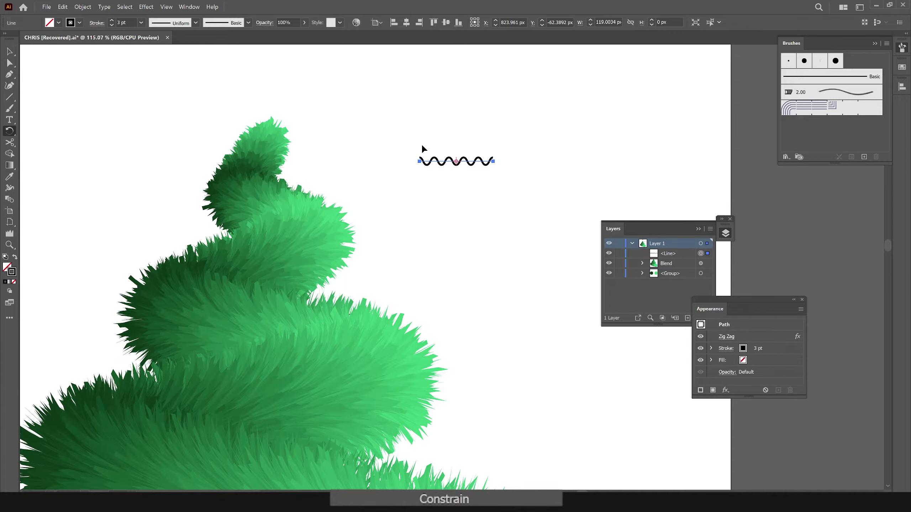
drag(422, 145, 374, 182)
key(v)
drag(437, 184, 473, 149)
Scale the wavy lines to about 274 px wide and reduce them to a single line with 19 ridges per segment
key(s)
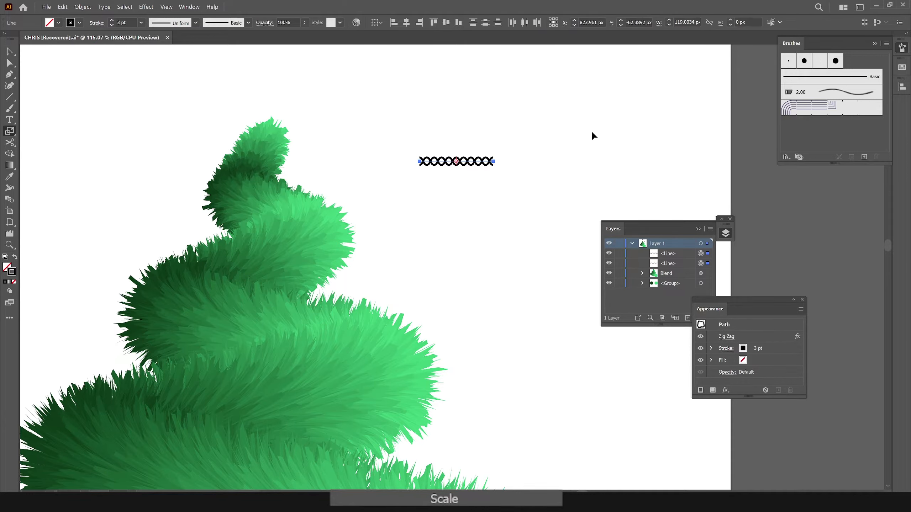
mouse_move(593, 136)
mouse_down()
mouse_move(599, 129)
mouse_move(564, 142)
mouse_move(625, 122)
mouse_move(559, 135)
mouse_up()
key(v)
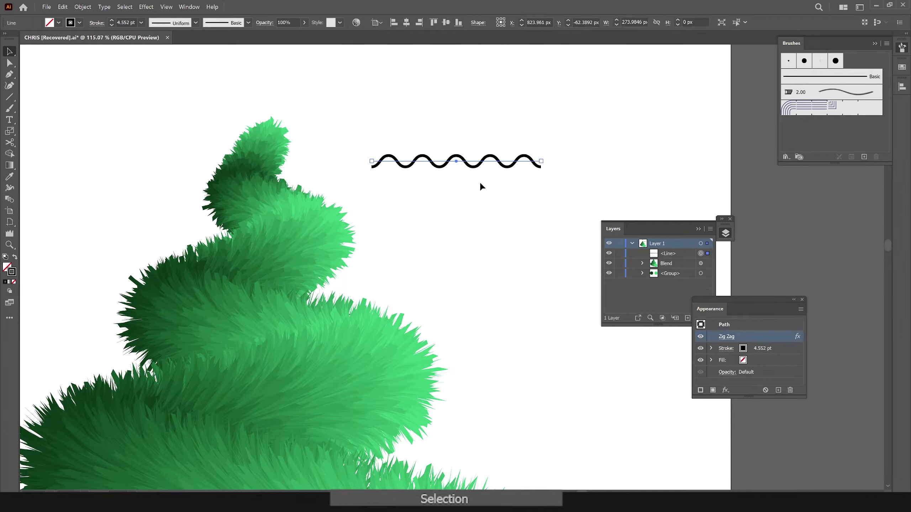
key(Delete)
key(a)
key(v)
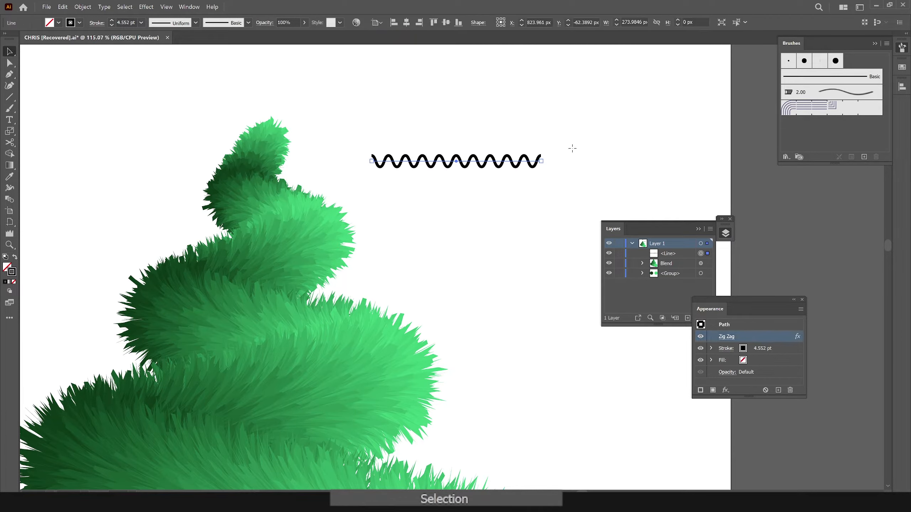
Overlay a half-turn rotated copy on the enlarged wavy line to form a braid, with both lines selected
key(r)
mouse_move(550, 112)
mouse_down()
mouse_move(380, 166)
mouse_move(371, 208)
mouse_move(581, 140)
mouse_up()
key(v)
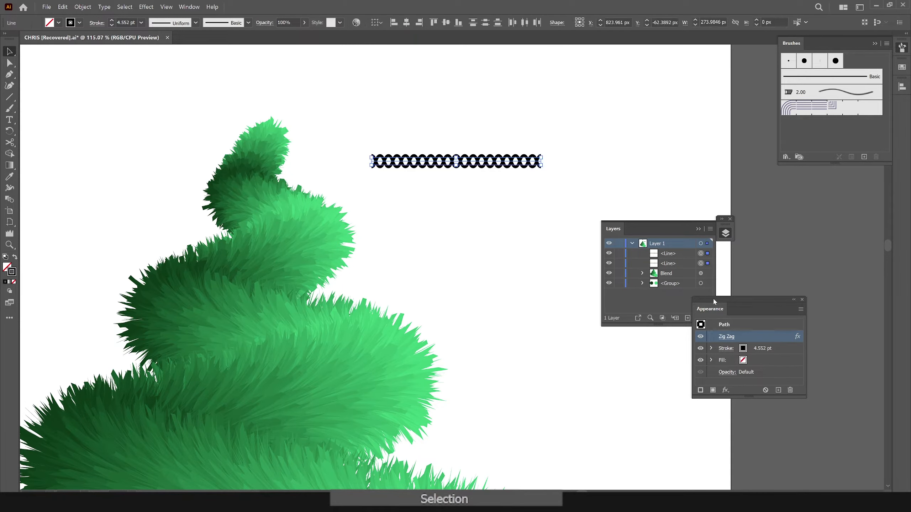
Reduce the Zig Zag size of both braided lines to 3 px
click(723, 337)
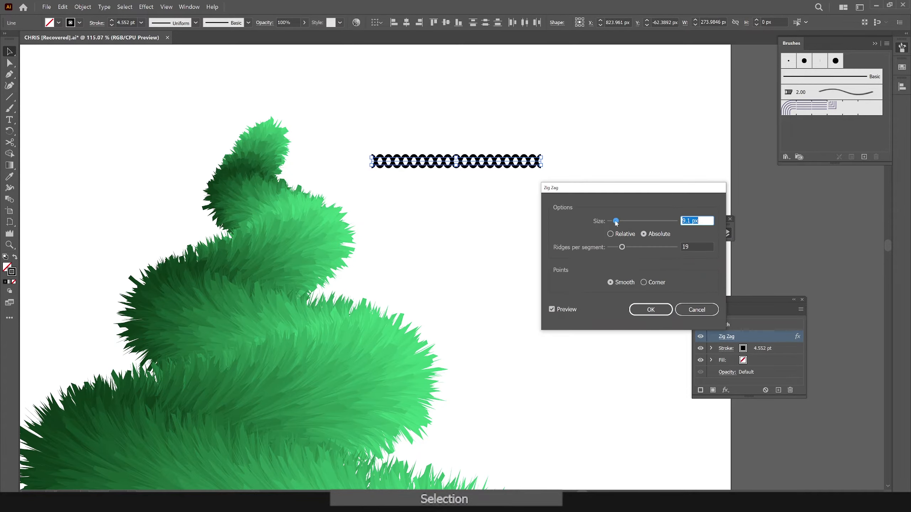
drag(616, 222, 611, 223)
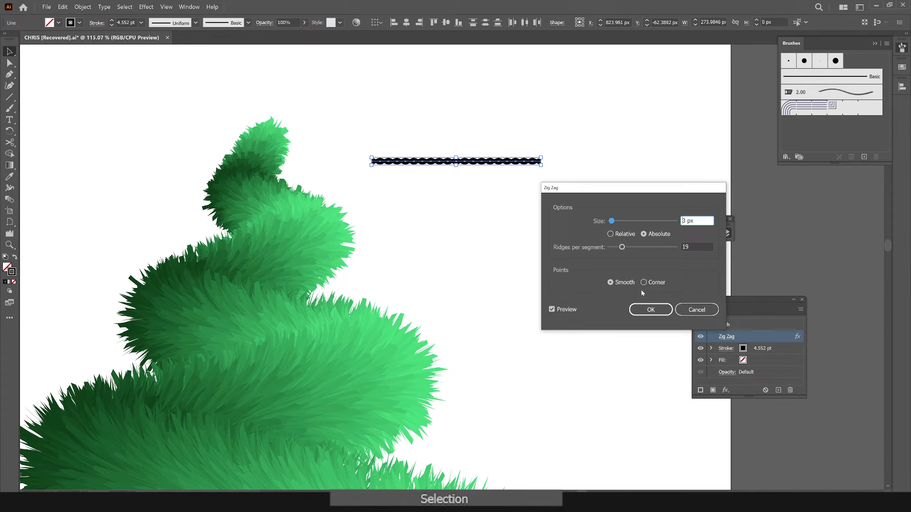
click(651, 310)
key(a)
key(v)
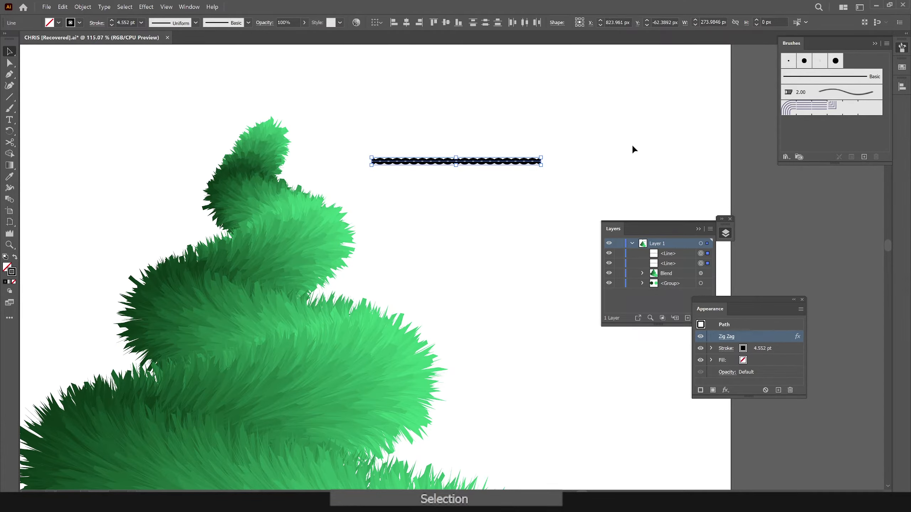
Create an art brush from the braided lines with a fixed width of 23%, scaled proportionately
drag(633, 149, 794, 124)
click(419, 276)
click(444, 315)
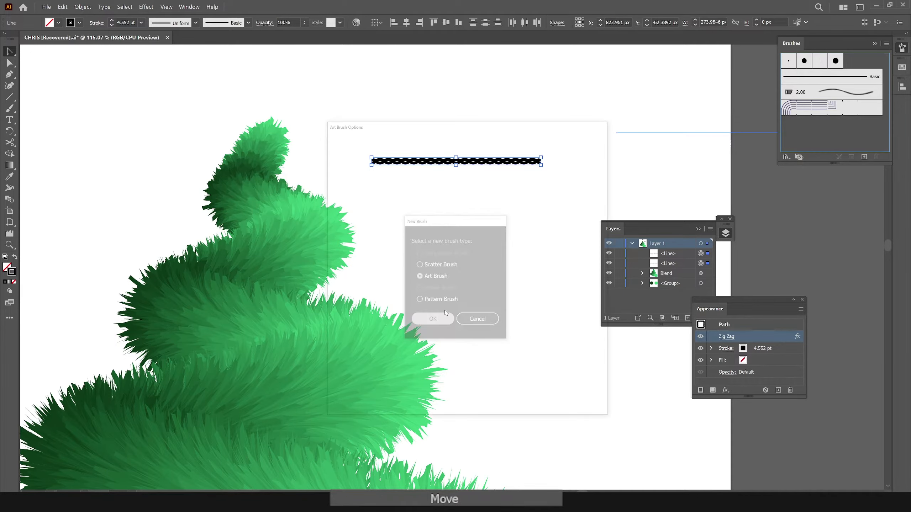
drag(458, 158, 444, 159)
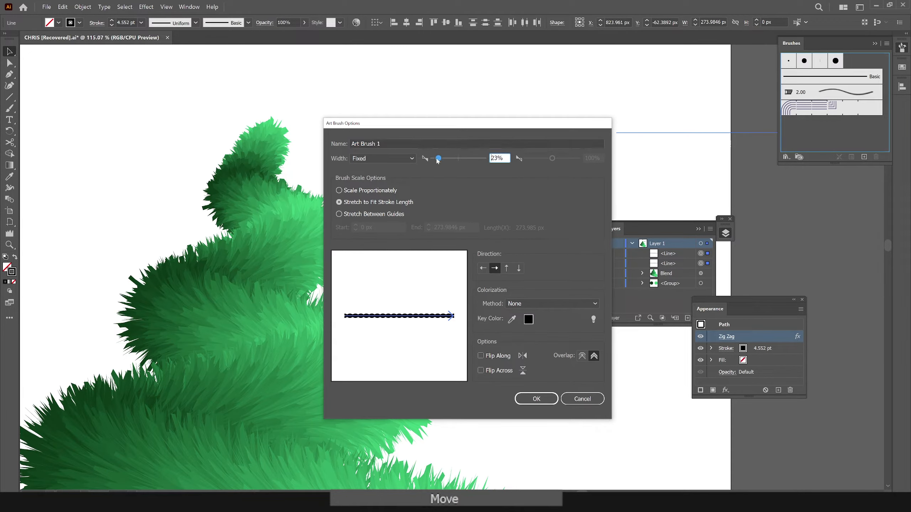
click(397, 190)
click(536, 397)
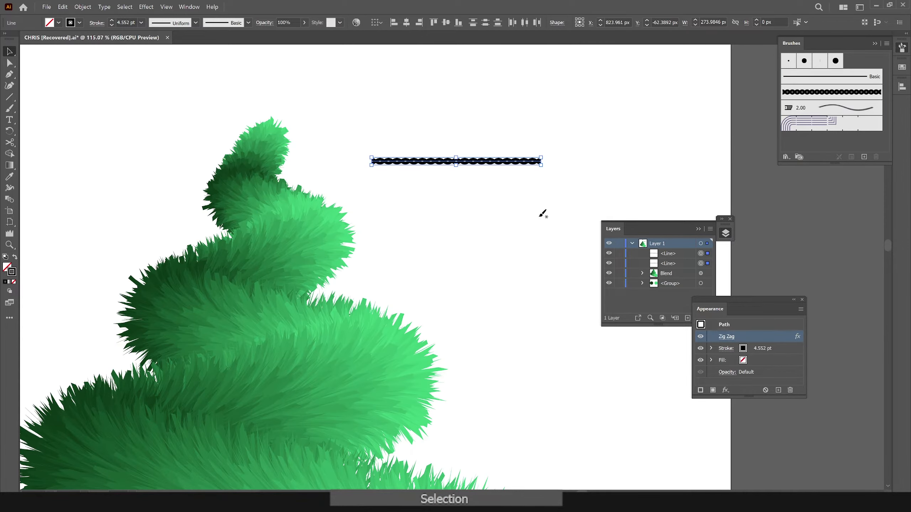
Paint a test stroke beside the tree and curved wire strokes across its two uppermost bends with the braided brush
key(b)
mouse_move(543, 216)
mouse_down()
mouse_move(425, 215)
mouse_move(459, 233)
mouse_up()
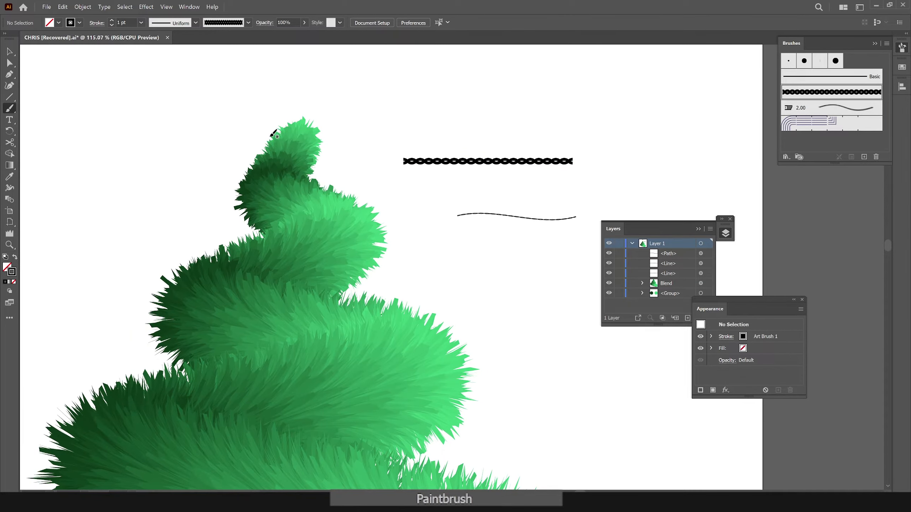
mouse_move(309, 169)
mouse_down()
mouse_move(323, 187)
mouse_move(271, 216)
mouse_move(338, 209)
mouse_move(383, 239)
mouse_move(363, 275)
mouse_up()
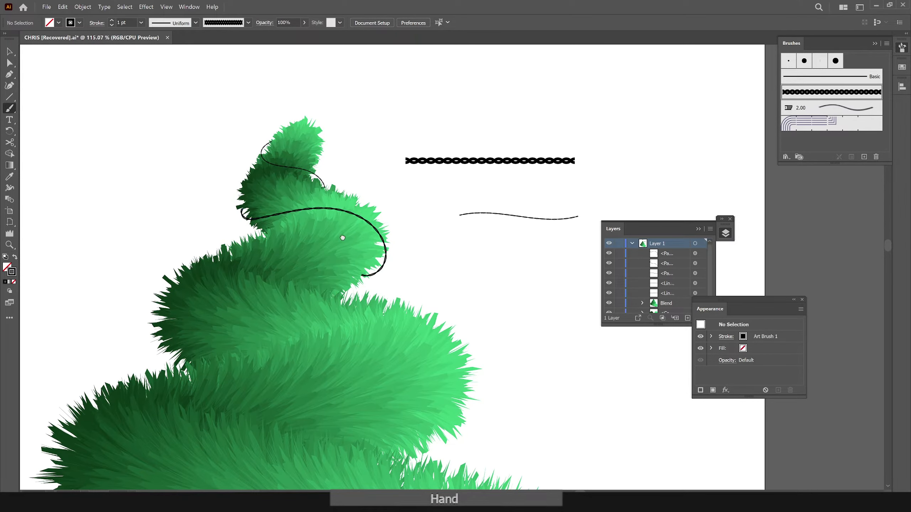
drag(249, 275, 326, 203)
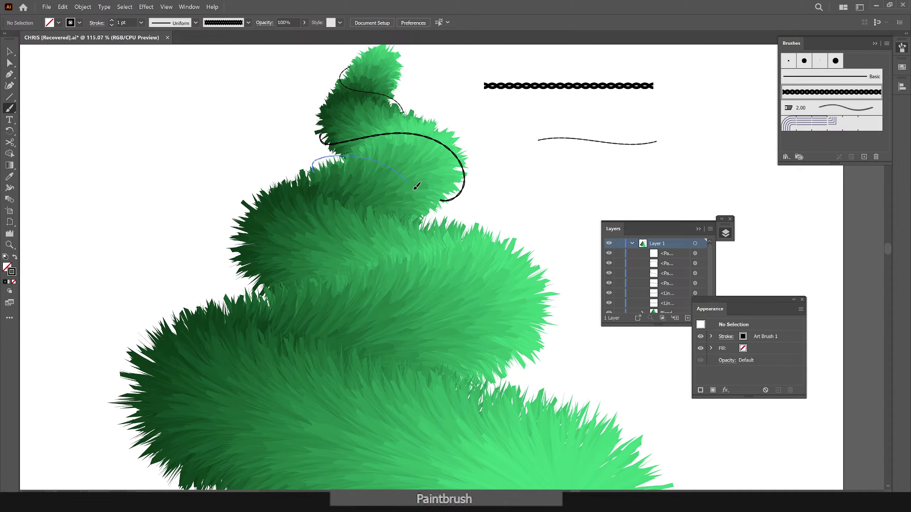
drag(418, 225, 420, 225)
drag(346, 175, 349, 175)
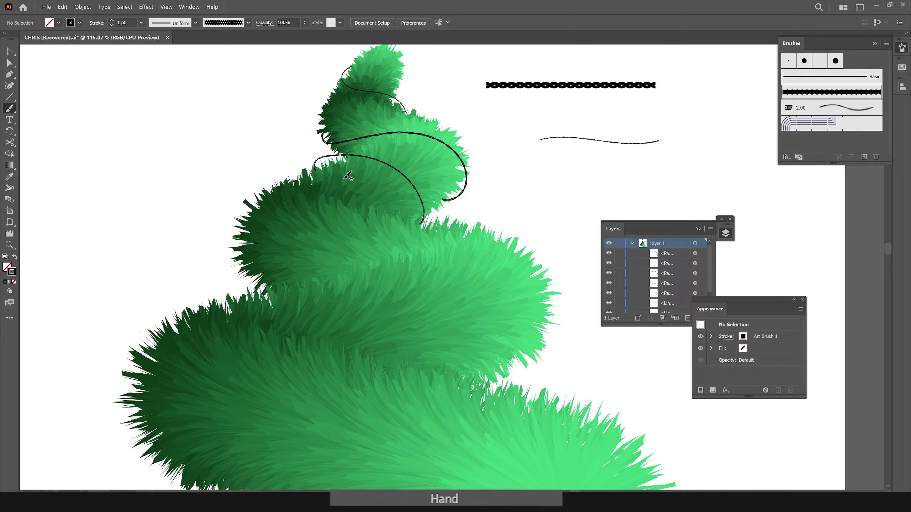
key(ctrl+z)
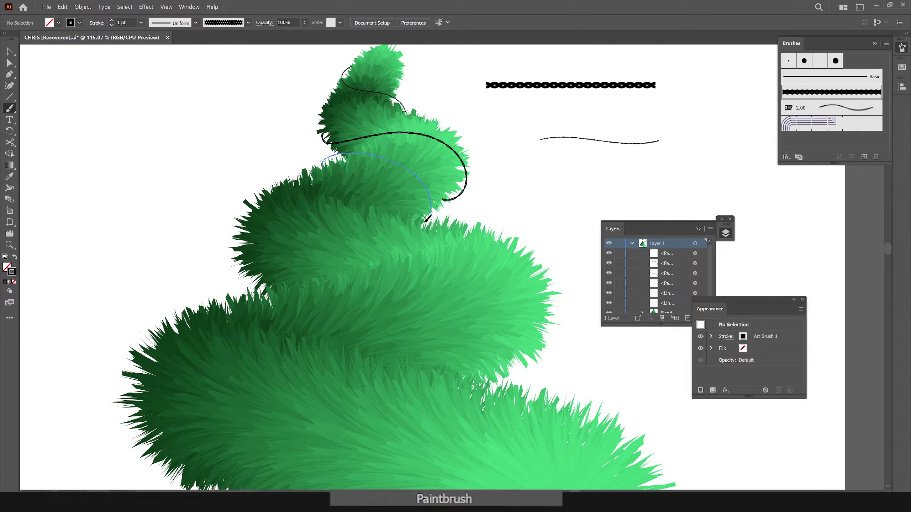
Paint a short curved wire below the second bend and a long one along the next, wider bend of the tree
drag(426, 219, 427, 220)
drag(335, 198, 342, 181)
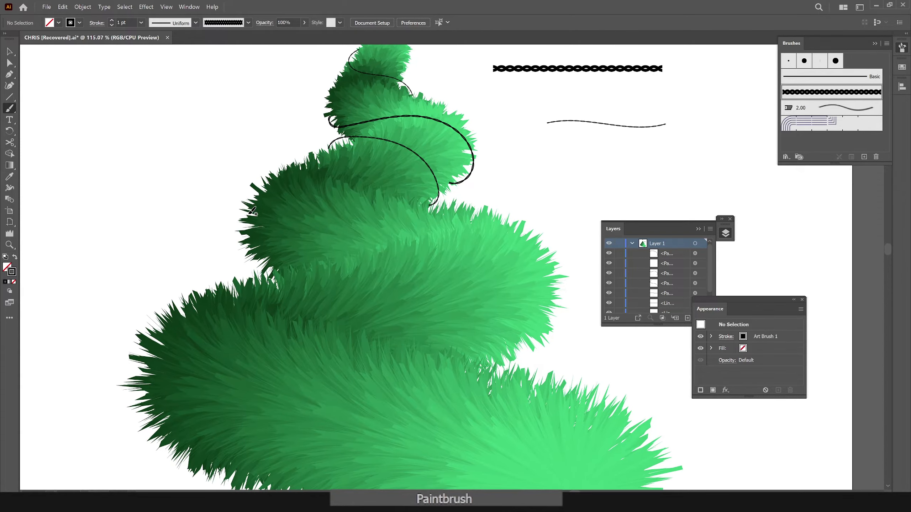
mouse_move(251, 213)
mouse_down()
mouse_move(253, 242)
mouse_move(475, 209)
mouse_move(536, 230)
mouse_move(569, 274)
mouse_move(549, 310)
mouse_up()
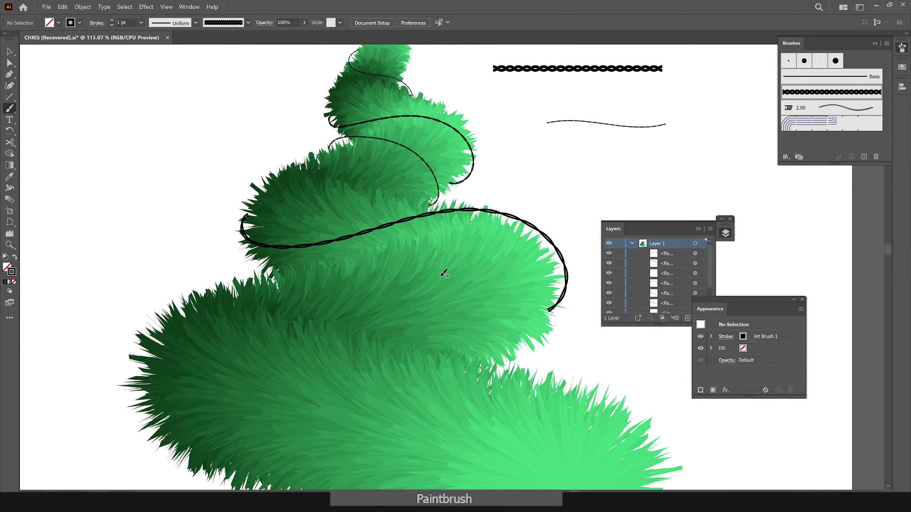
Cut the long wire path with the Scissors tool near the middle of the wide bend and deselect it
key(c)
click(396, 223)
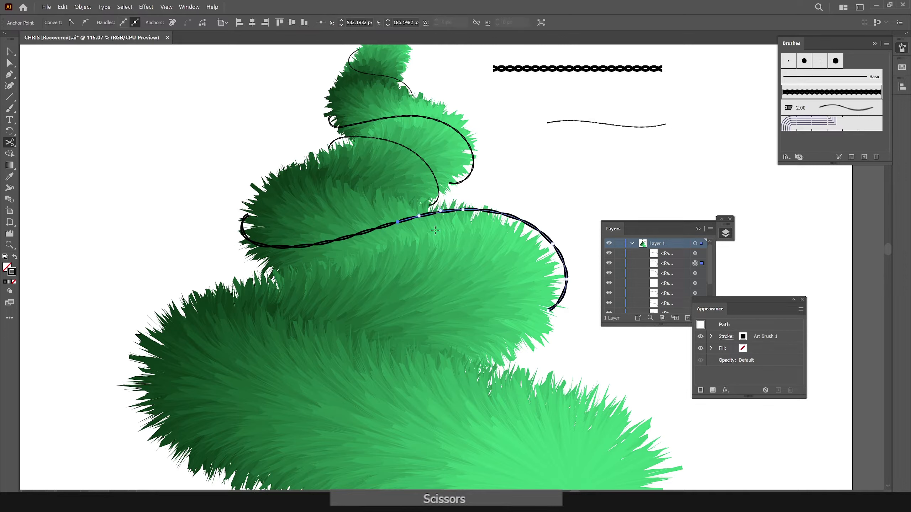
key(a)
click(528, 182)
key(b)
key(a)
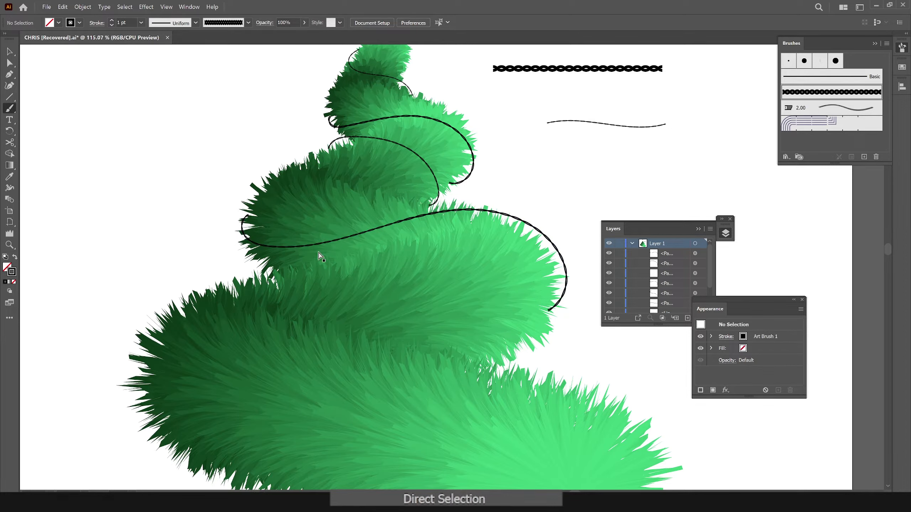
Undo the Scissors cut on the long wire across the wide bend and return to the Paintbrush
key(ctrl+z)
key(b)
key(space)
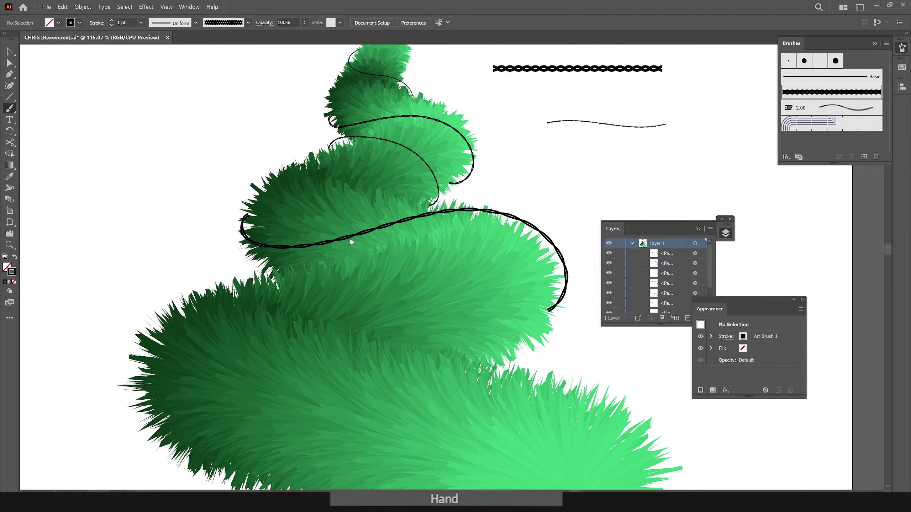
Replace the first wire stroke below the wide bend with a longer curved one that starts at the tree's outer edge
drag(351, 243, 335, 205)
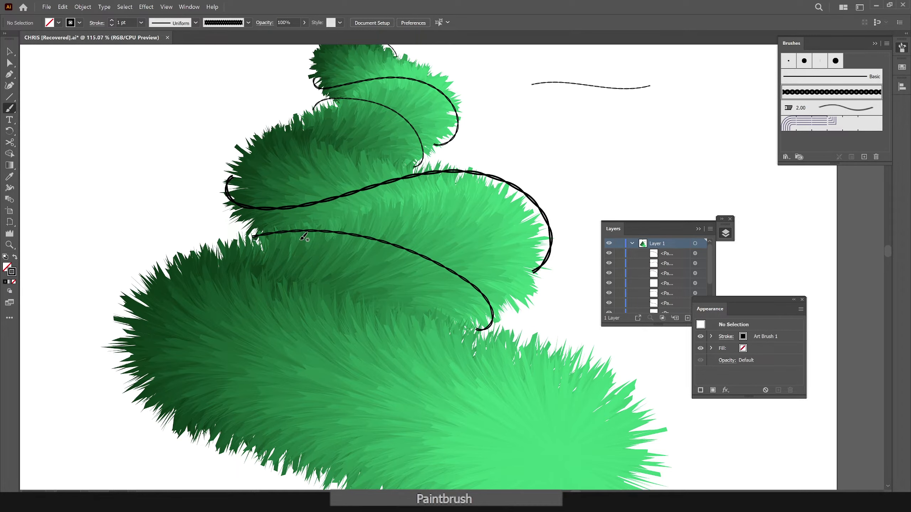
key(ctrl+z)
drag(225, 244, 307, 228)
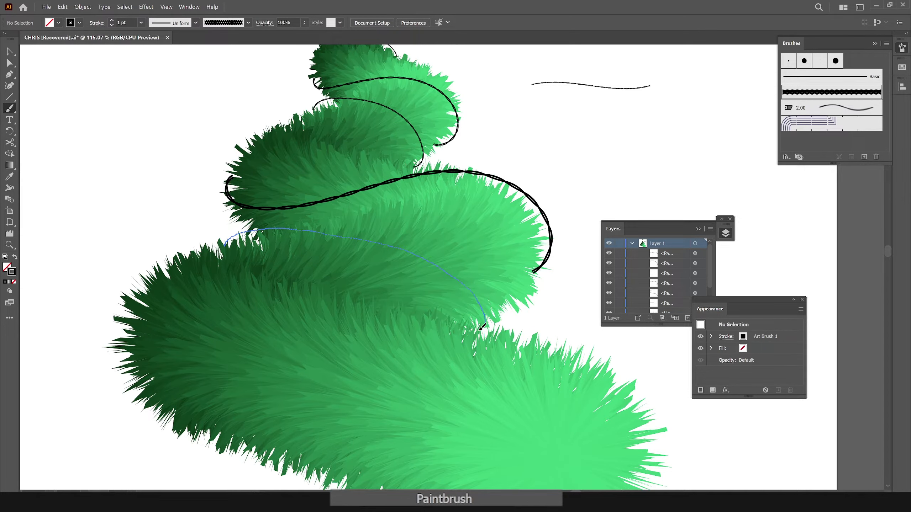
drag(481, 327, 482, 326)
Paint a long looping wire across the tree's bottom bend and a shorter curved one across its lowest end
key(space)
drag(239, 284, 255, 264)
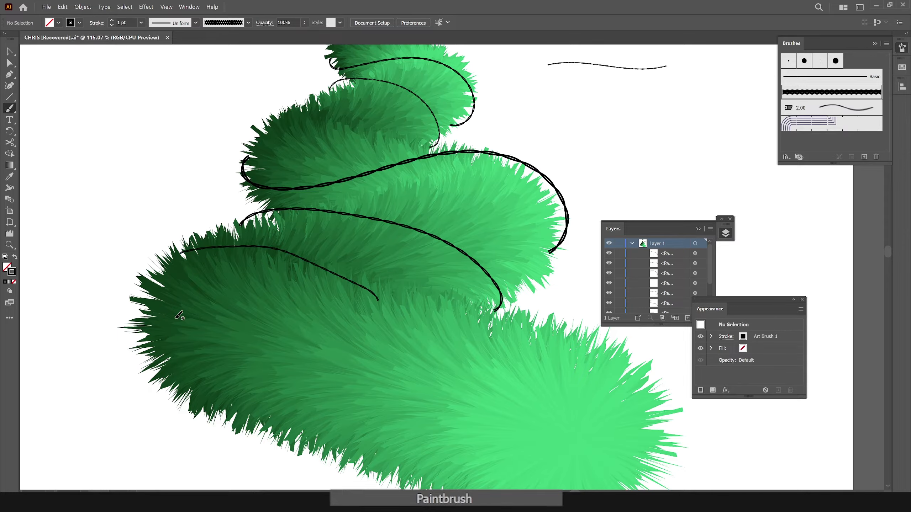
key(ctrl+0)
mouse_move(207, 315)
mouse_down()
mouse_move(281, 337)
mouse_move(432, 299)
mouse_move(477, 298)
mouse_up()
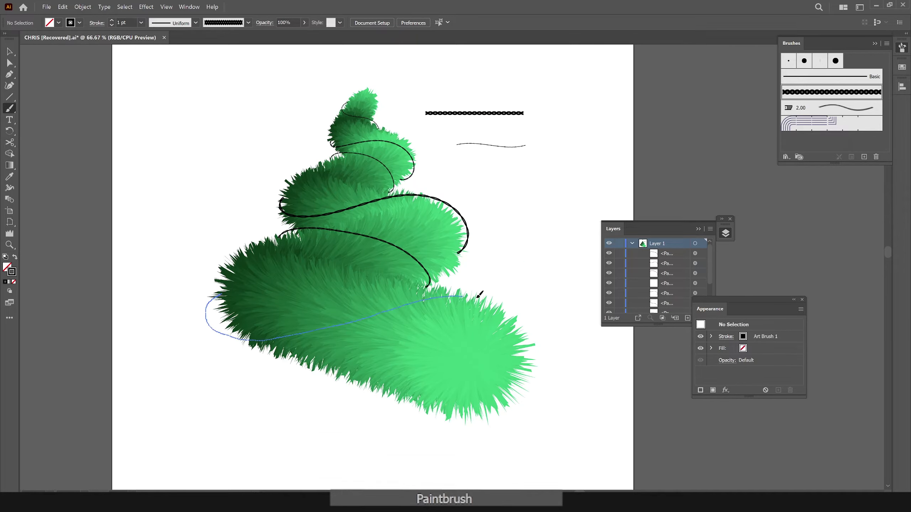
drag(519, 328, 516, 334)
mouse_move(443, 355)
mouse_down()
mouse_move(514, 347)
mouse_move(539, 358)
mouse_move(523, 368)
mouse_up()
Split the bottom bend's long wire at two points and the wide bend's wire at one using the Scissors tool
key(v)
key(c)
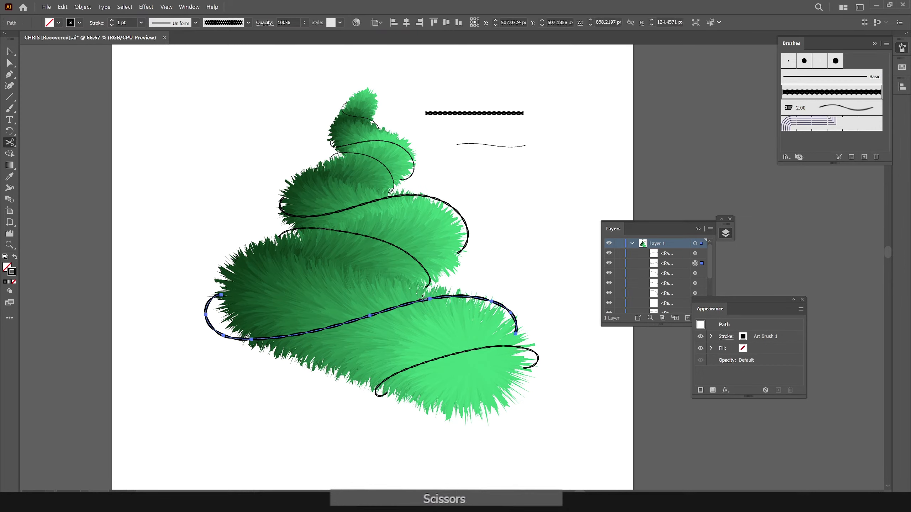
click(411, 304)
click(407, 304)
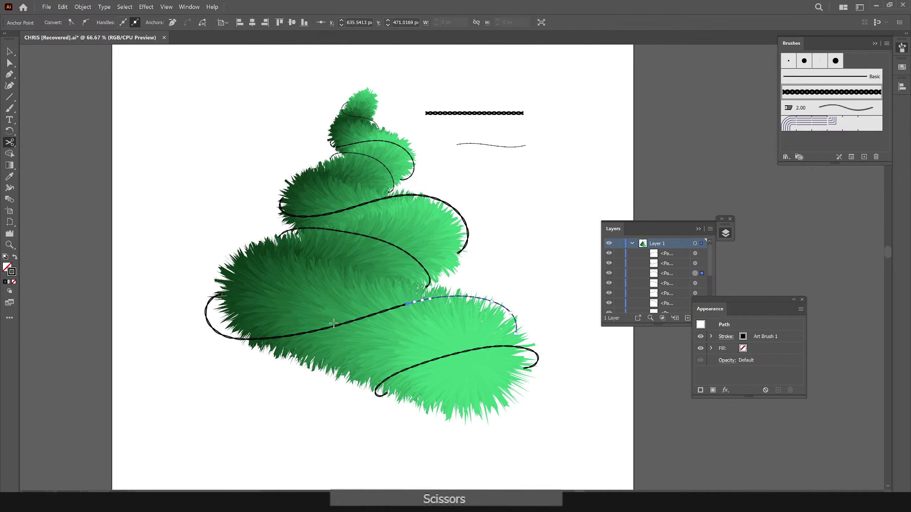
click(282, 337)
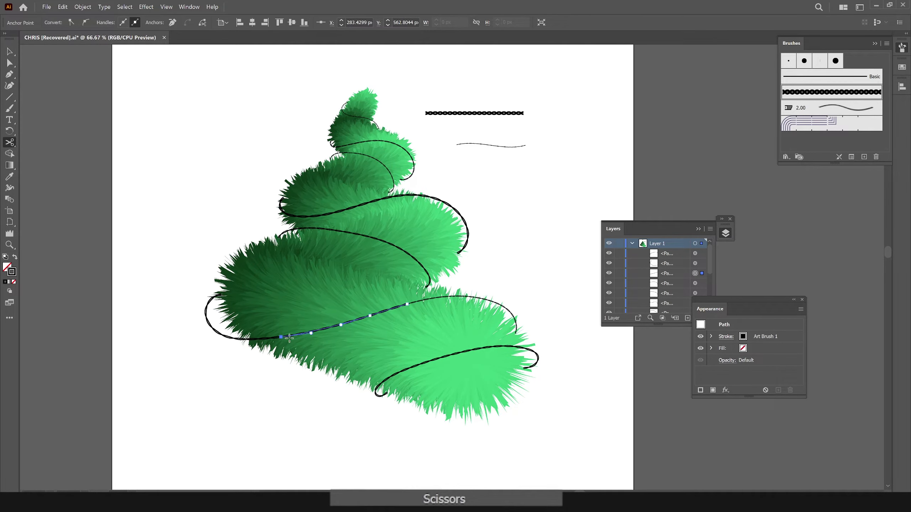
click(371, 201)
key(a)
click(372, 239)
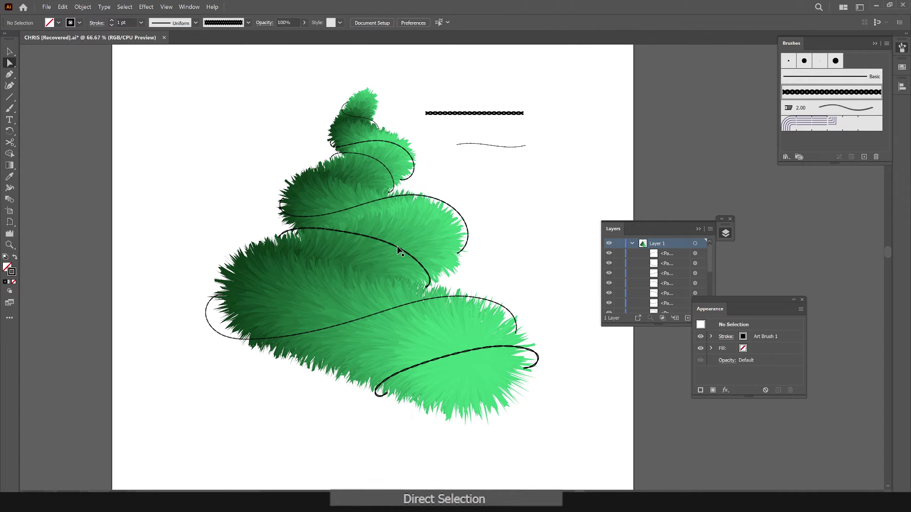
Cut the wire below the wide bend and the lowest wire near their middles with the Scissors tool
key(c)
click(372, 239)
key(a)
key(v)
click(502, 327)
key(c)
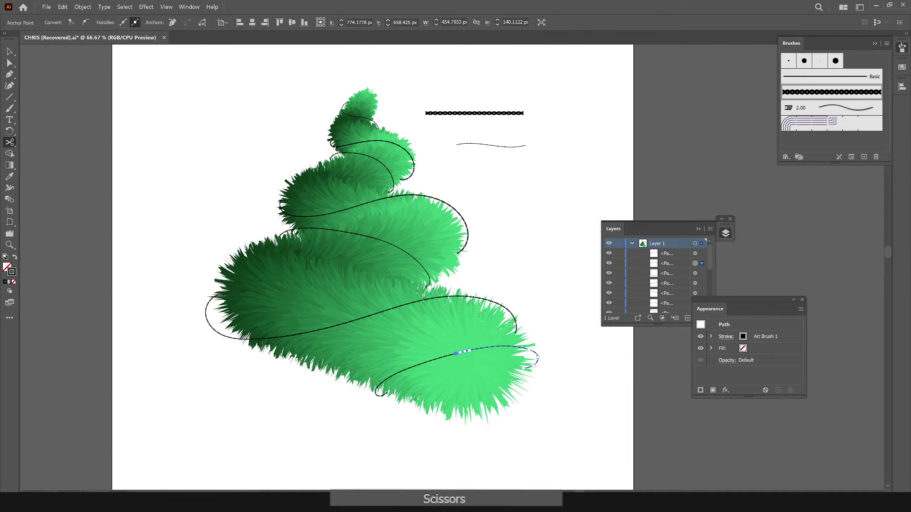
key(a)
key(v)
Move the braided strip and the test stroke off the artboard, beyond its right edge
click(390, 144)
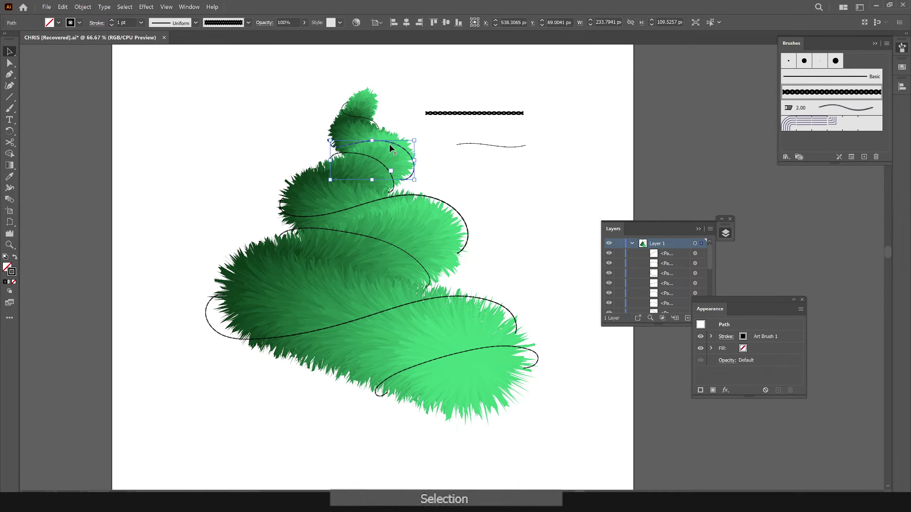
click(466, 175)
drag(438, 195, 404, 209)
drag(445, 104, 480, 184)
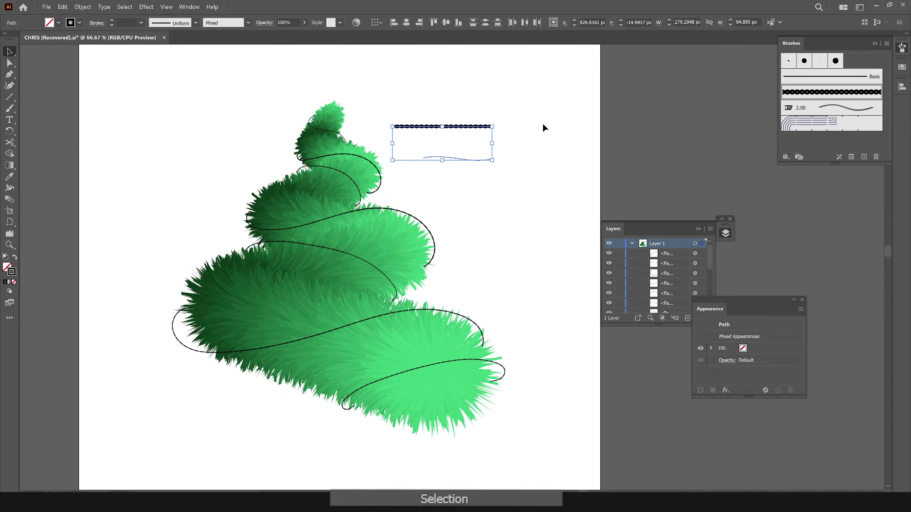
drag(464, 127, 736, 131)
drag(364, 261, 415, 243)
Set the stroke weight of both halves of the wire below the wide bend to 1.5 pt
click(415, 243)
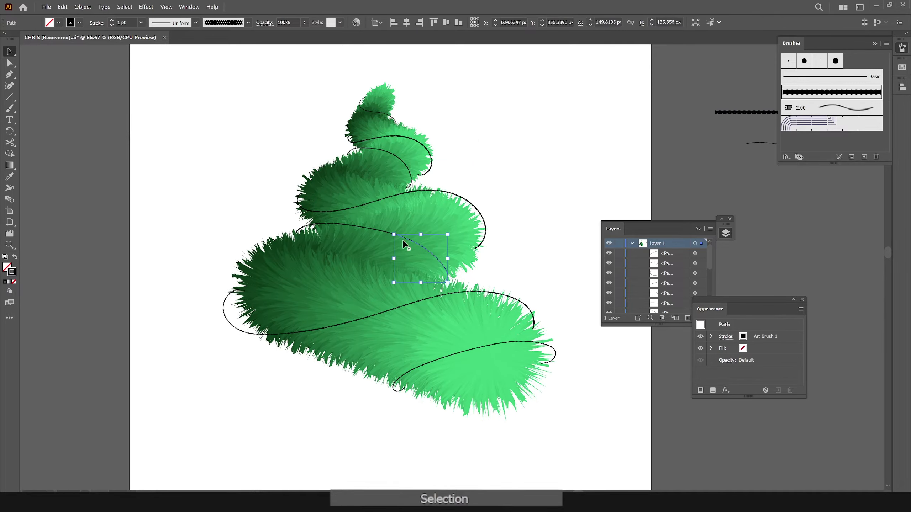
shift+click(380, 232)
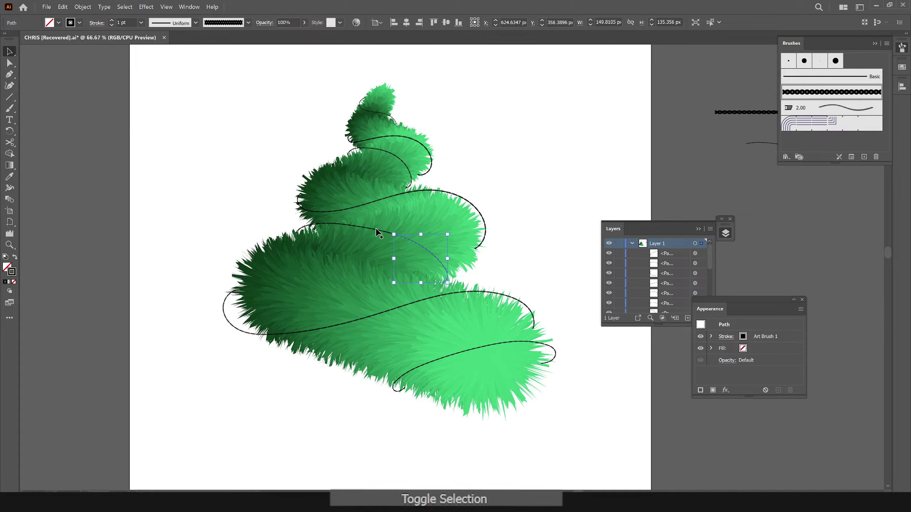
click(113, 21)
click(128, 19)
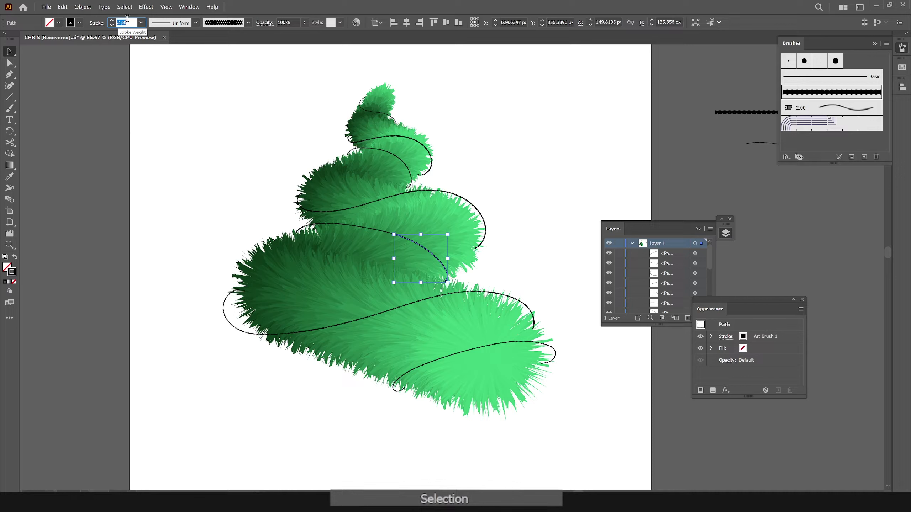
text(1.)
key(Return)
click(380, 236)
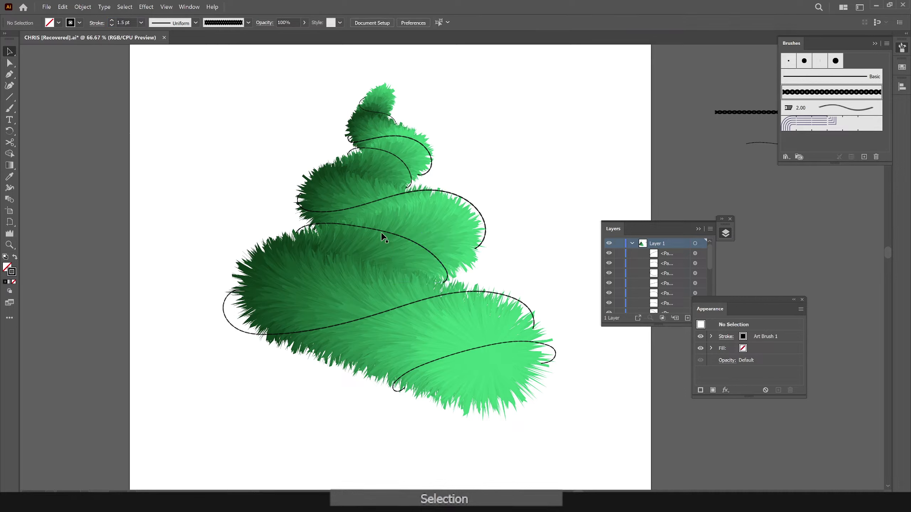
click(383, 235)
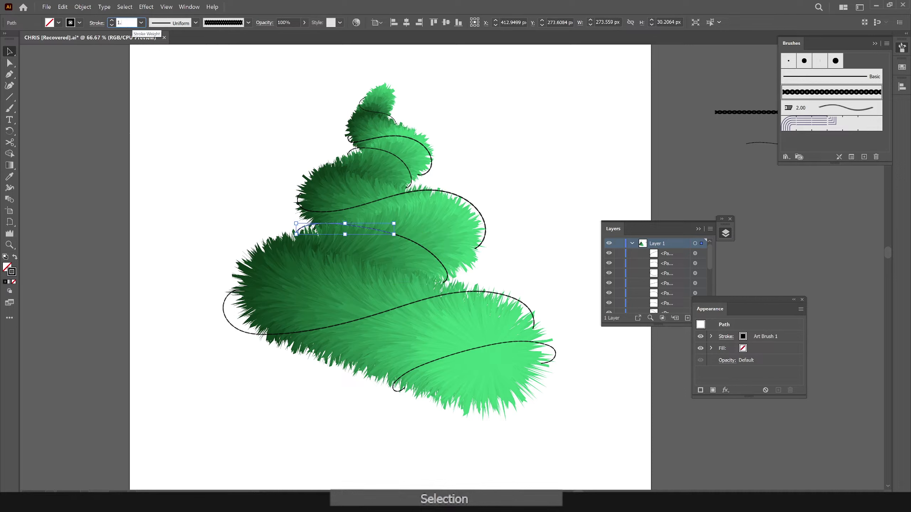
click(511, 163)
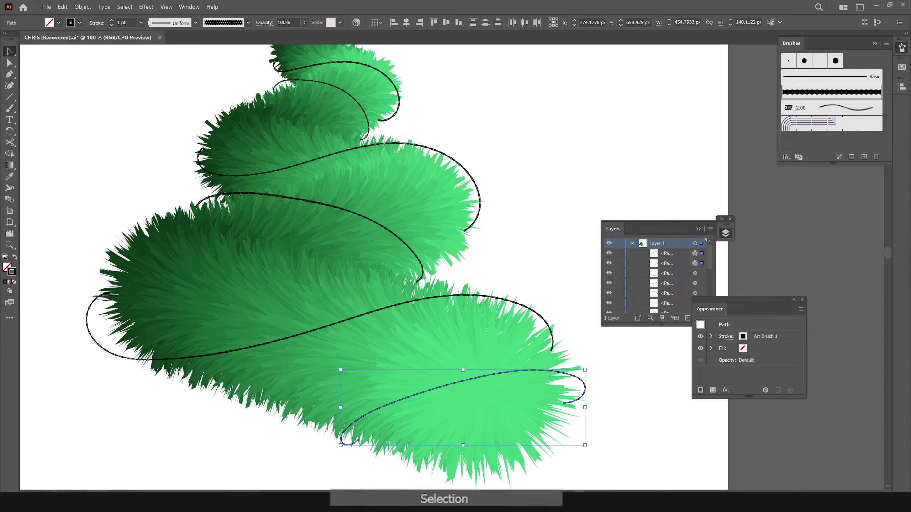
Try a 1.5 pt stroke weight on both halves of the lowest wire
double_click(126, 22)
text(1.5)
key(Return)
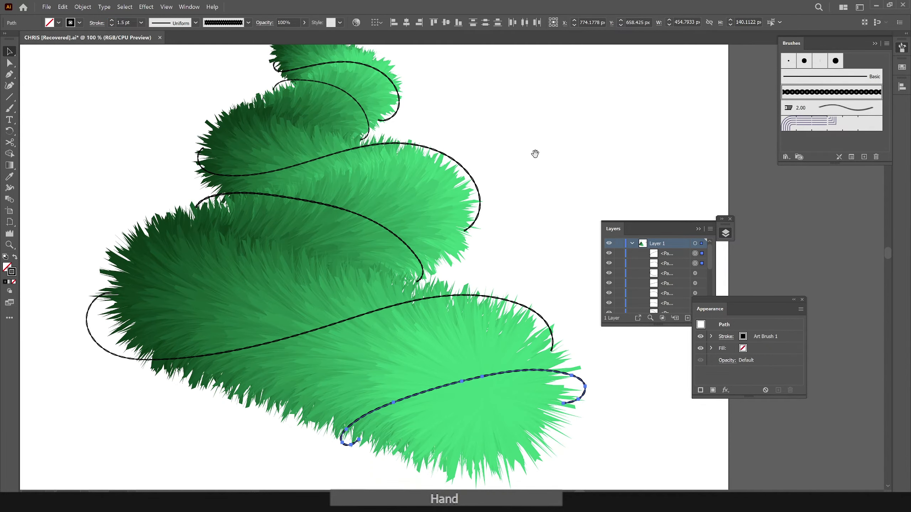
Set the stroke weight of both halves of the lowest wire to 1.3 pt and deselect it
drag(535, 153, 542, 184)
click(128, 22)
text(1.)
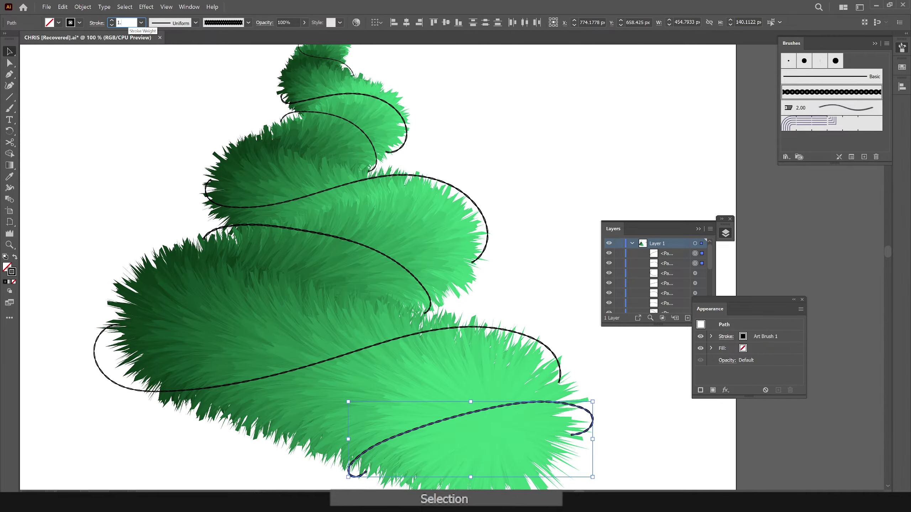
text(3)
key(Return)
click(542, 213)
Set the stroke weight of the short wire below the second bend to 1.5 pt and deselect it
drag(523, 181, 505, 146)
drag(525, 200, 529, 215)
click(364, 133)
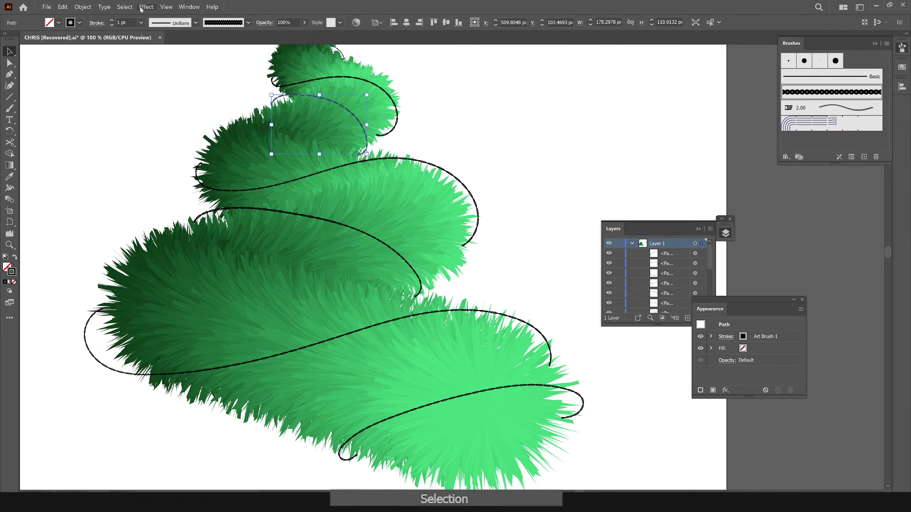
click(122, 23)
text(1.5)
key(Return)
click(478, 133)
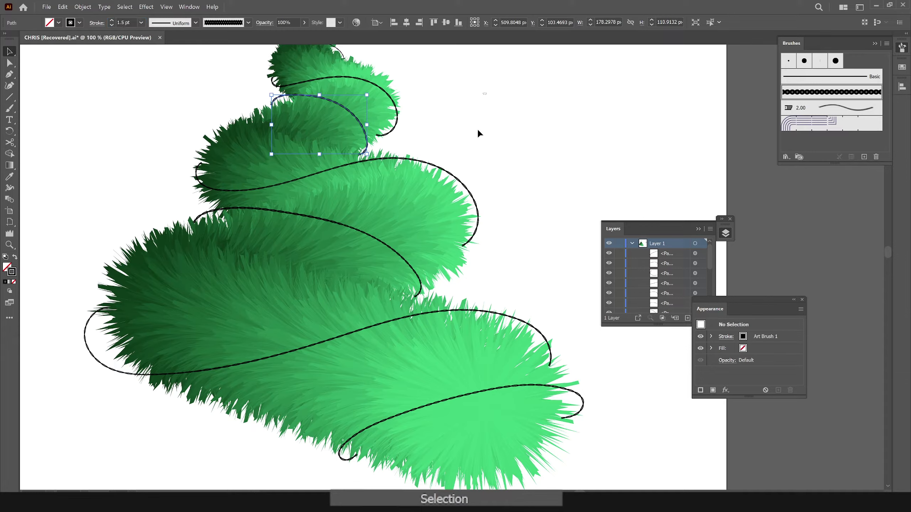
Set the stroke weight of the topmost wire to 1.8 pt and deselect it
drag(455, 141, 462, 195)
click(347, 106)
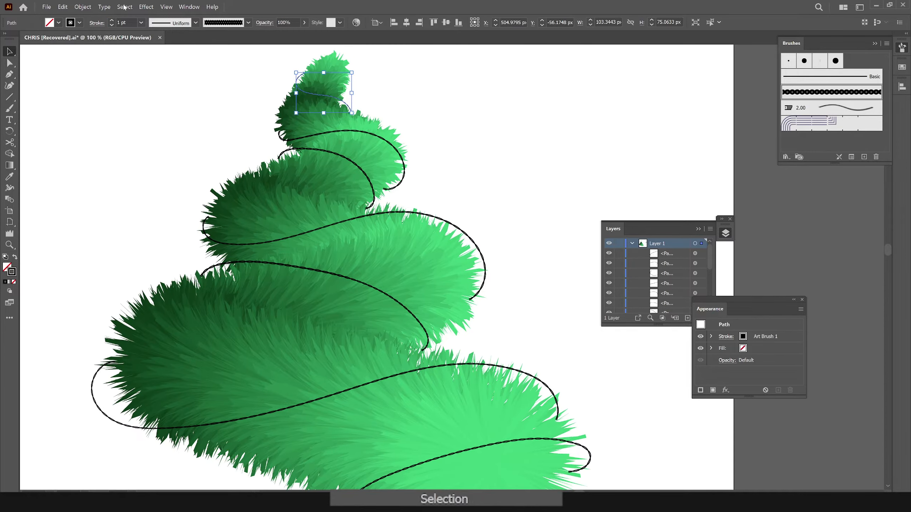
click(133, 22)
key(Return)
click(524, 123)
Draw a circle about 35 px wide in the empty area to the right of the treetop
key(z)
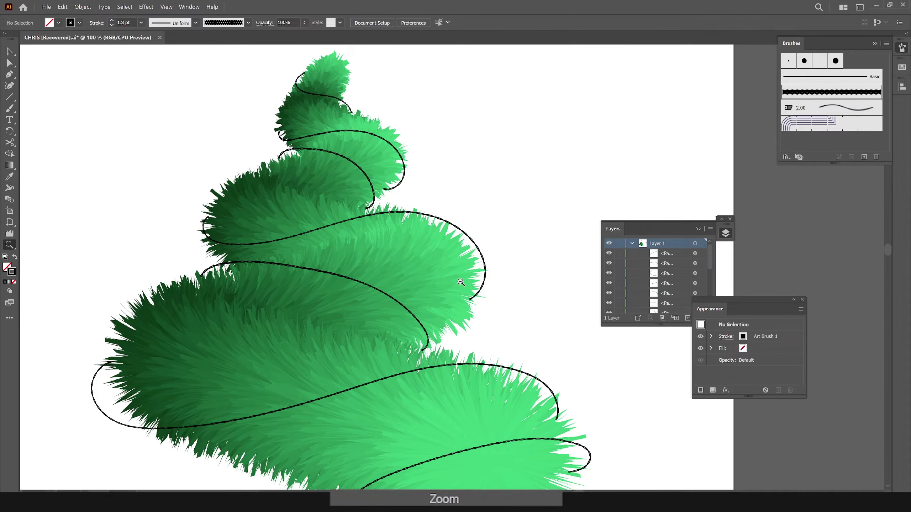
key(ctrl+0)
drag(508, 291, 503, 286)
key(a)
key(z)
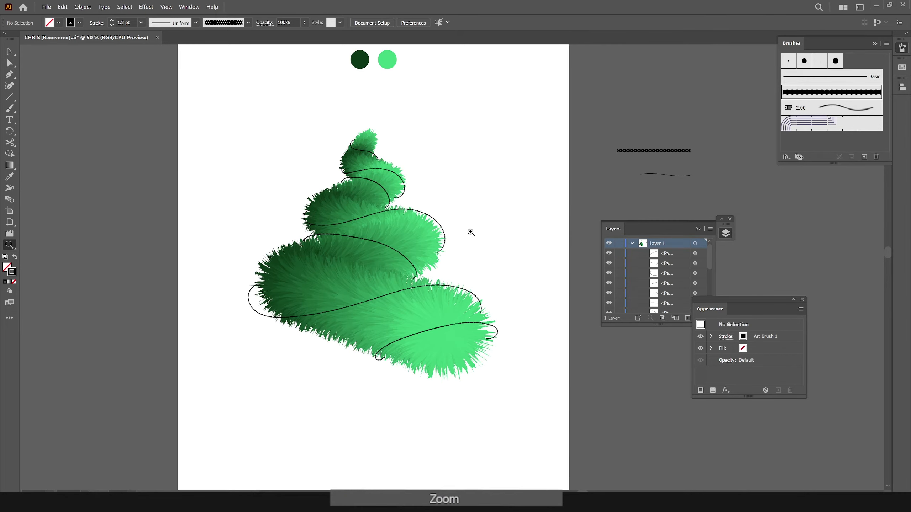
click(462, 240)
click(460, 243)
click(459, 244)
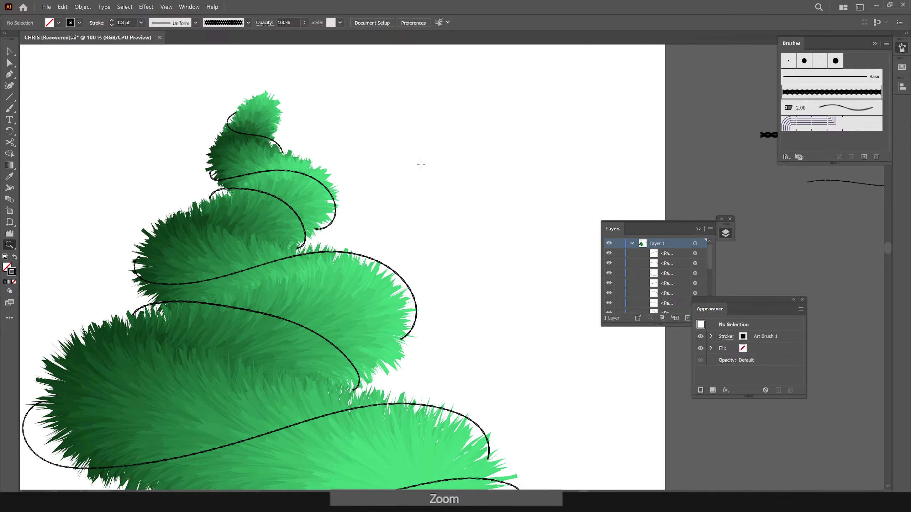
key(l)
drag(437, 164, 447, 175)
Remove the circle's stroke and fill it with a white-to-black radial gradient
click(188, 7)
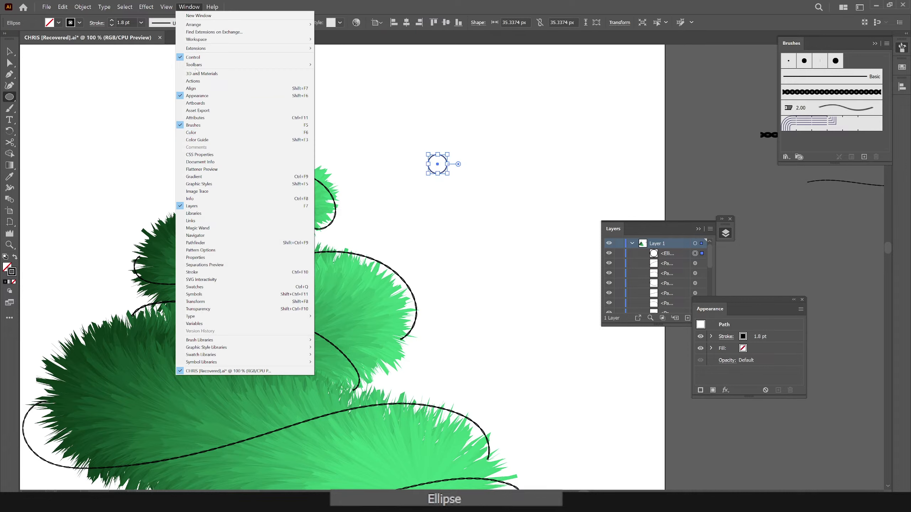
click(203, 287)
key(shift+x)
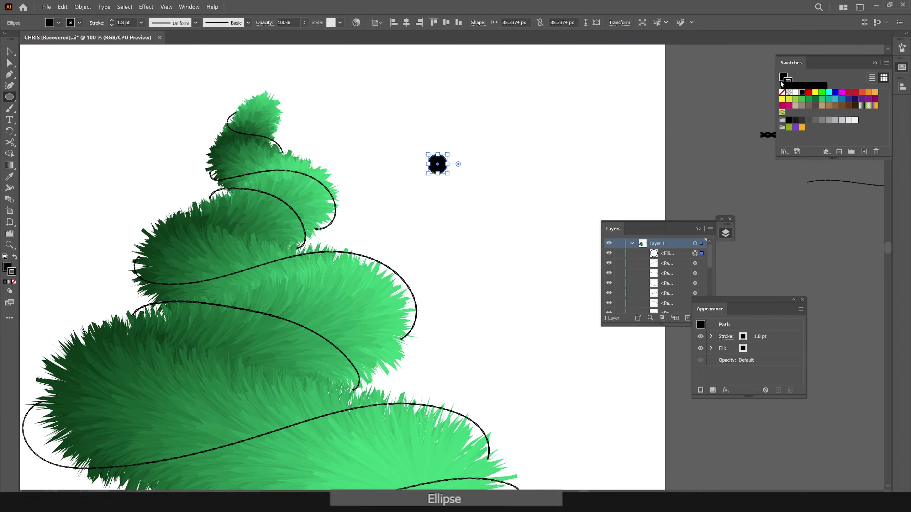
key(period)
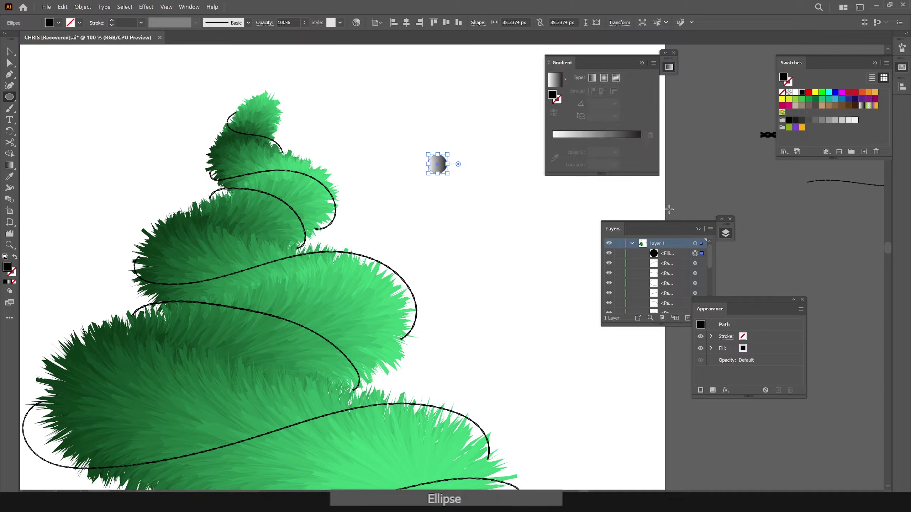
click(604, 78)
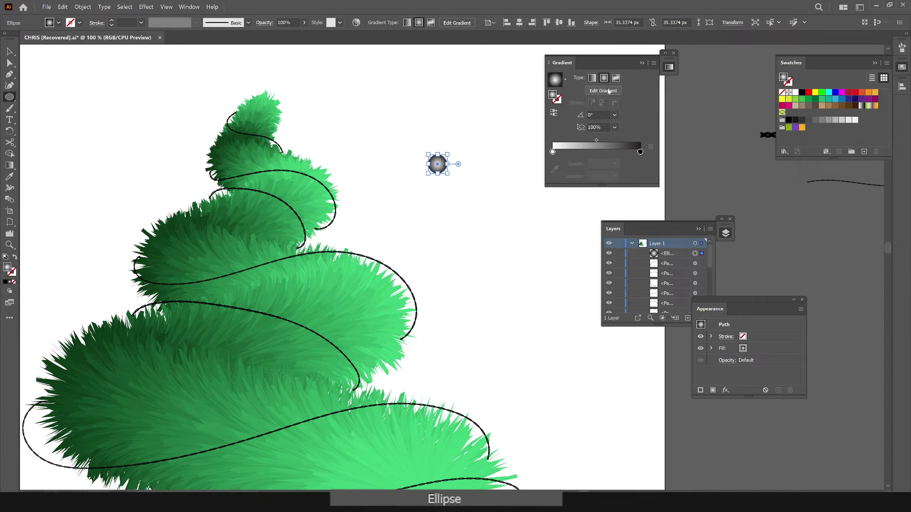
Try redirecting the circle's radial gradient diagonally downward, and undo the change
key(g)
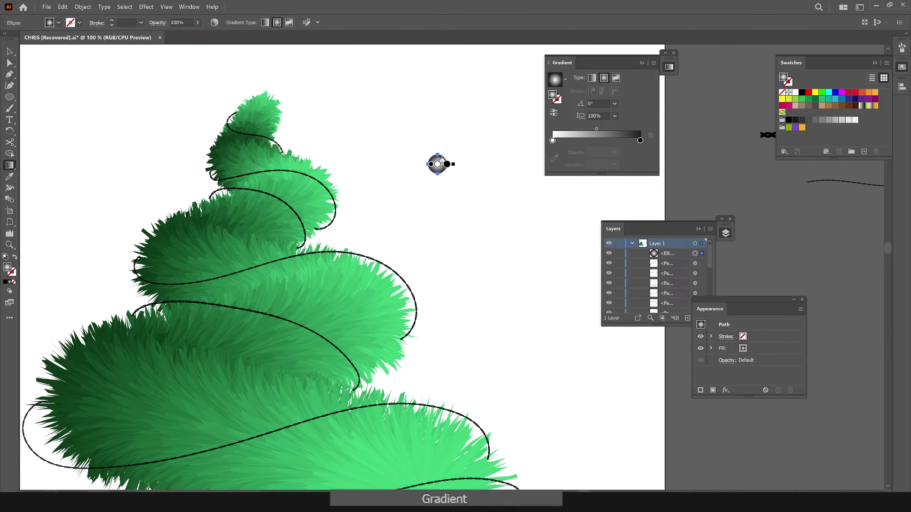
mouse_move(441, 160)
mouse_down()
mouse_move(450, 146)
mouse_move(447, 202)
mouse_up()
key(z)
drag(381, 125, 537, 213)
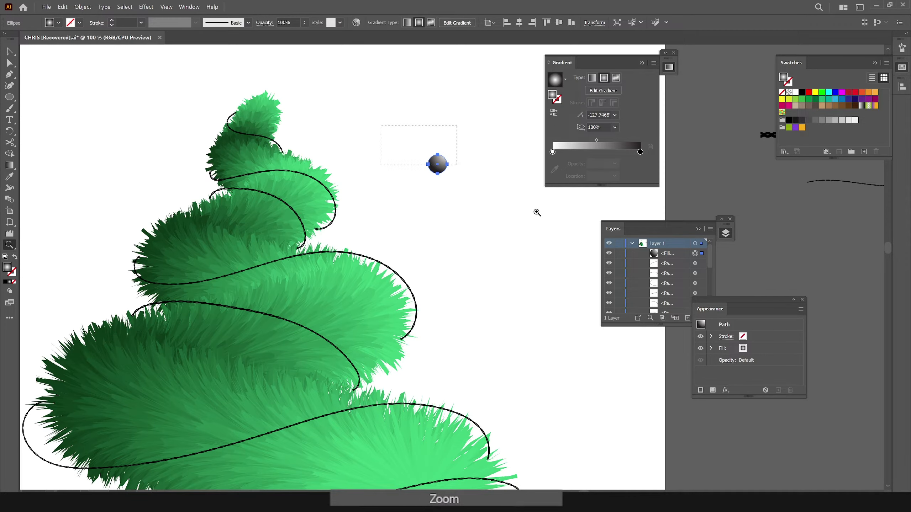
key(ctrl+z)
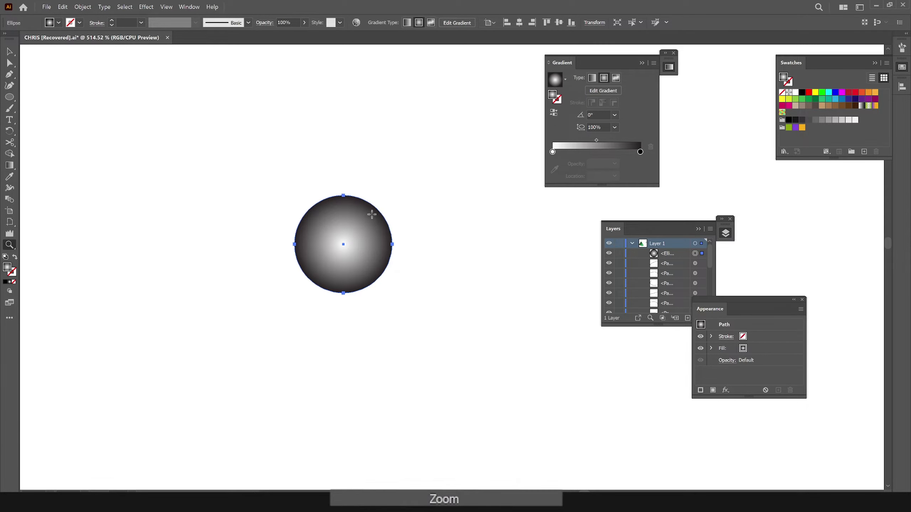
Angle the circle's radial gradient from upper right to lower left and move its highlight partway towards the centre
key(g)
drag(379, 198, 315, 269)
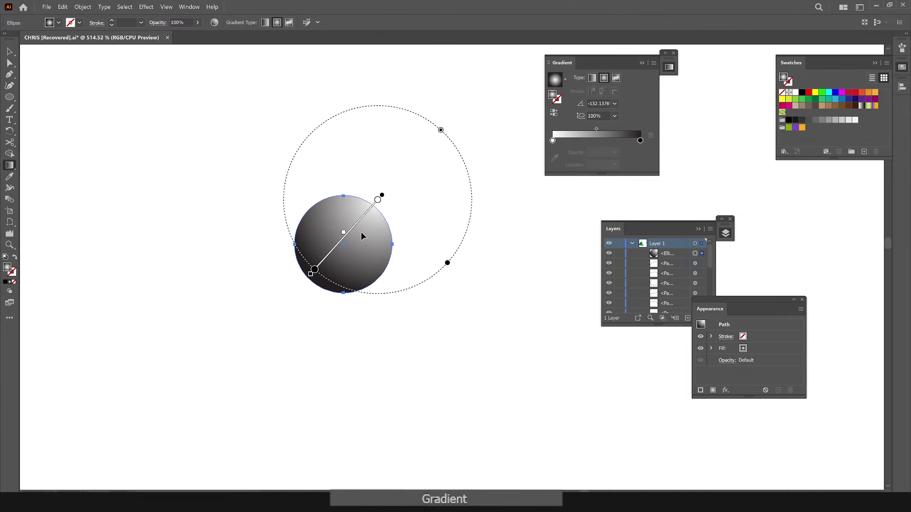
drag(377, 199, 364, 222)
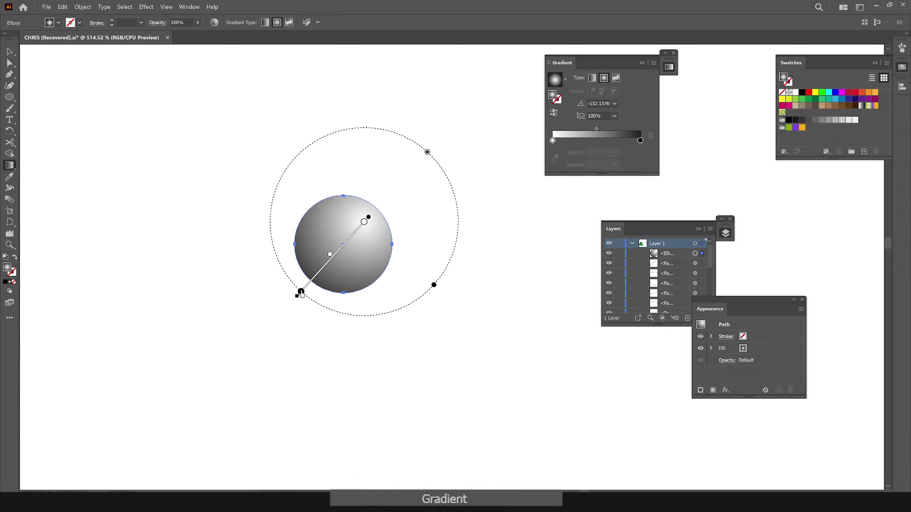
Move the circle gradient's dark stop inward to about 77%, then add crimson red stops in its place and at the end
drag(305, 289, 315, 274)
key(a)
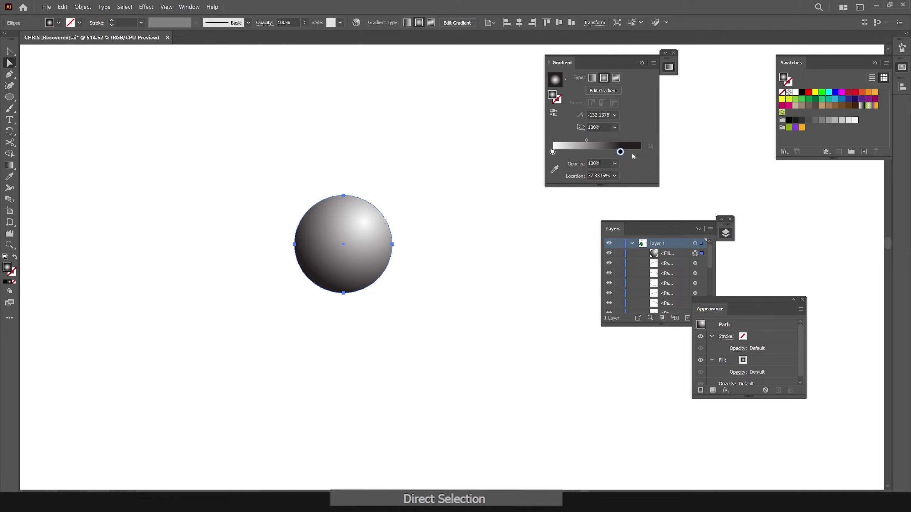
mouse_move(631, 153)
mouse_down()
mouse_move(644, 154)
mouse_move(617, 153)
mouse_up()
drag(849, 96, 616, 153)
drag(848, 94, 641, 152)
Darken the gradient's end stop to deep maroon, set it at about 80%, and shift the red stop closer to the white highlight
click(554, 170)
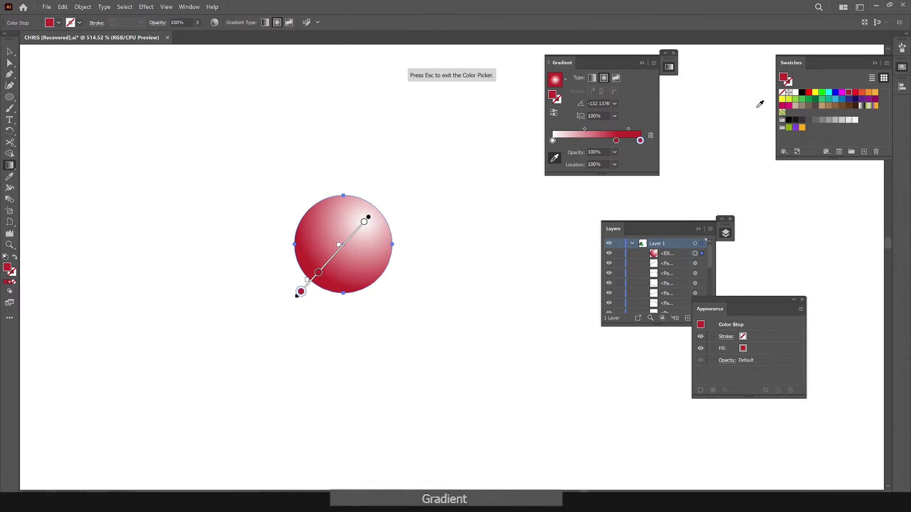
double_click(301, 291)
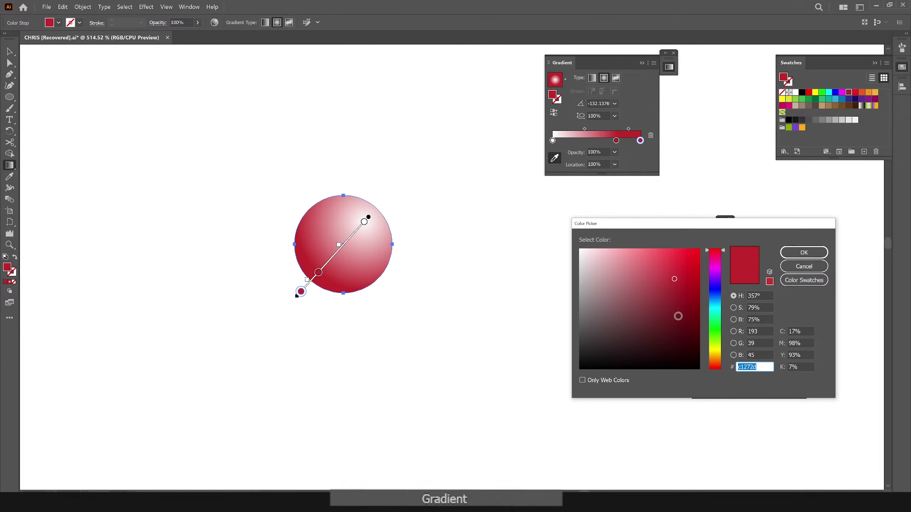
click(678, 316)
click(803, 253)
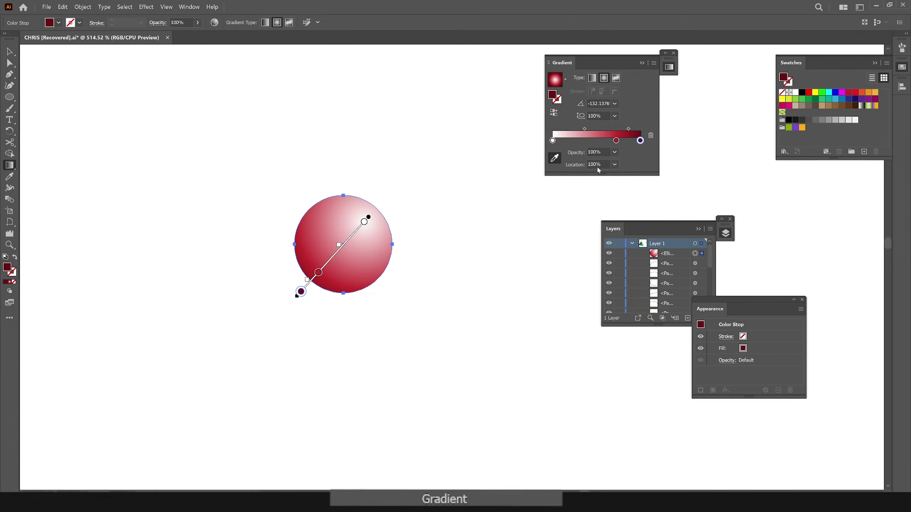
mouse_move(640, 141)
mouse_down()
mouse_move(595, 141)
mouse_move(640, 140)
mouse_move(624, 142)
mouse_up()
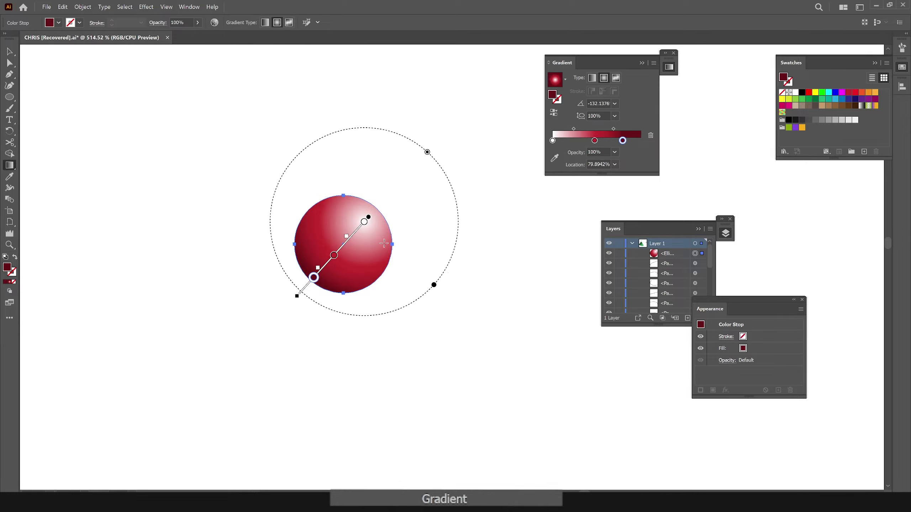
Draw a rectangle about 8 px wide over the top of the red ball, round its upper corners and fill it black
key(a)
key(z)
click(331, 262)
key(m)
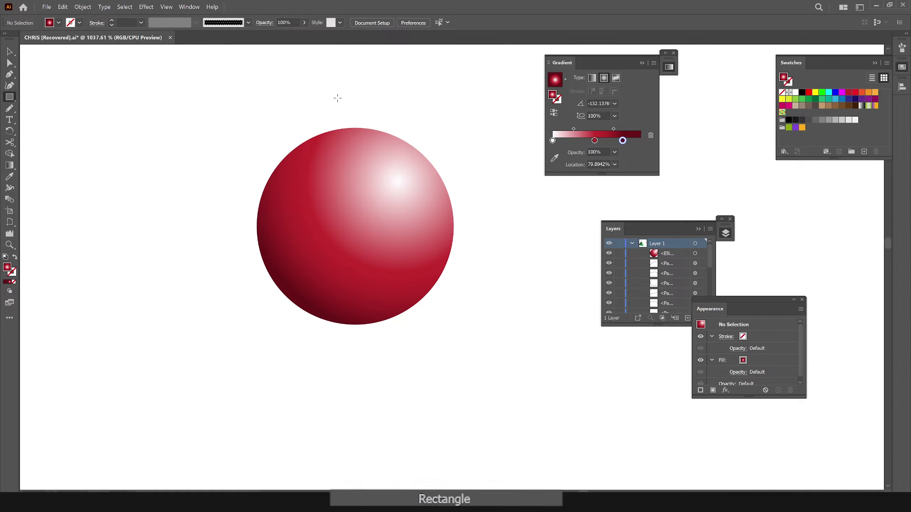
drag(333, 93, 378, 159)
drag(339, 99, 355, 160)
click(412, 114)
click(802, 93)
Bend the black cap's bottom edge downward into a shallow curve
key(shift+c)
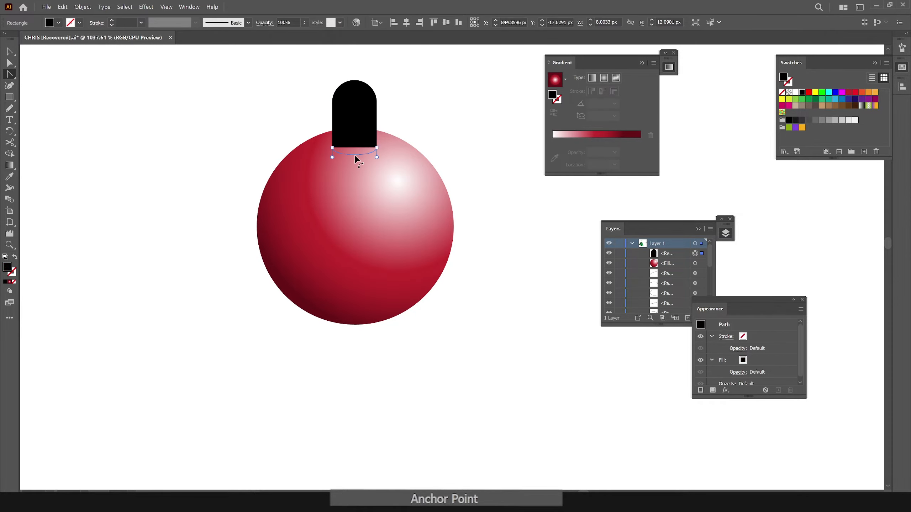
ctrl+click(396, 117)
drag(360, 123, 360, 113)
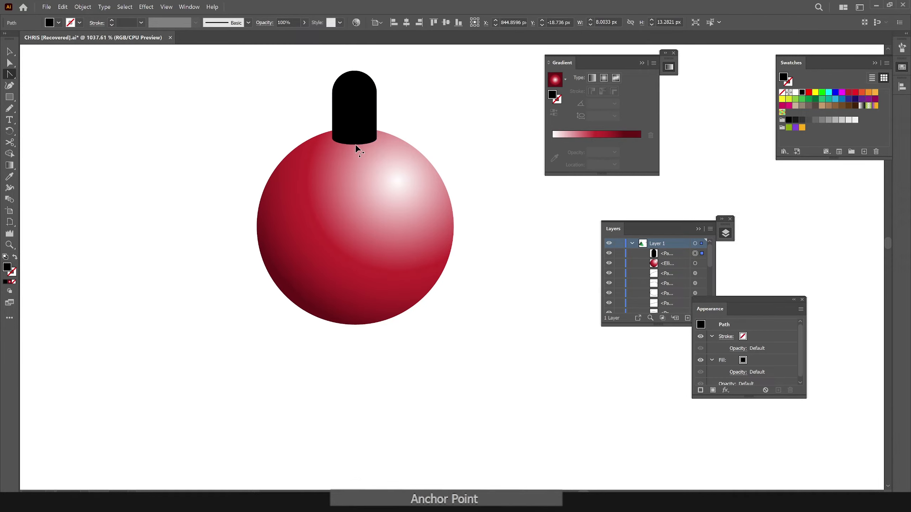
key(a)
drag(355, 150, 372, 123)
click(417, 121)
key(v)
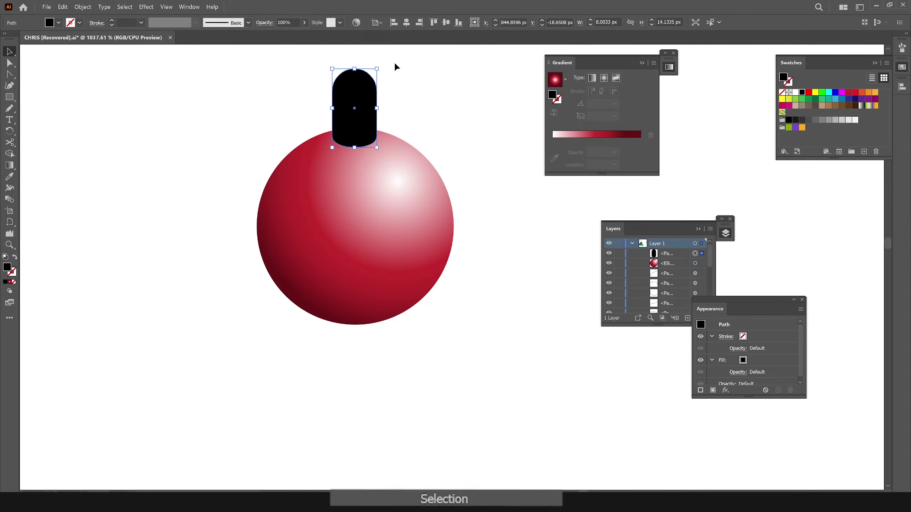
Shorten the cap by lowering its rounded top, and centre the cap and ball horizontally on each other
key(a)
drag(396, 60, 375, 121)
key(v)
shift+click(385, 144)
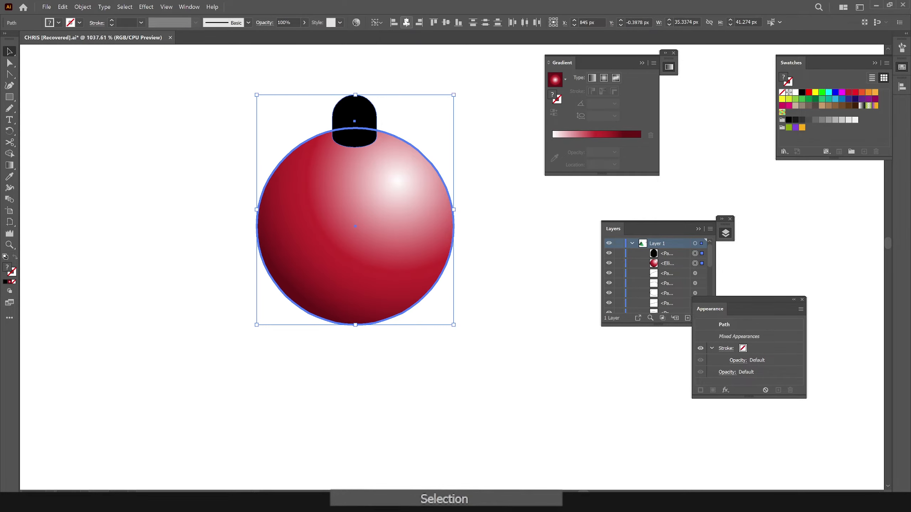
click(407, 22)
click(505, 185)
drag(504, 185, 507, 193)
Group the red ball and its black cap into one ornament
key(z)
alt+click(462, 270)
alt+click(462, 270)
alt+click(461, 270)
alt+click(462, 270)
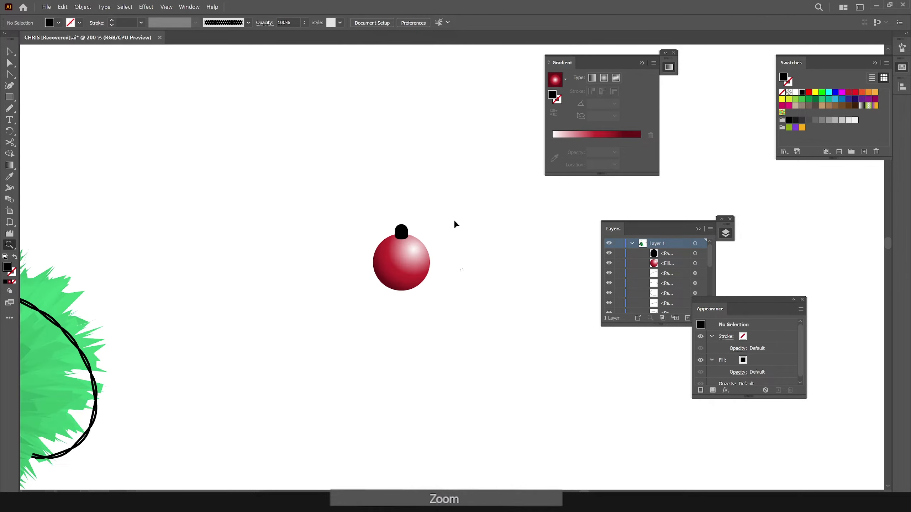
key(v)
drag(454, 221, 383, 308)
key(ctrl+g)
Scale the ornament group down proportionally to about 10.6 × 12.4 px
key(s)
drag(513, 171, 457, 225)
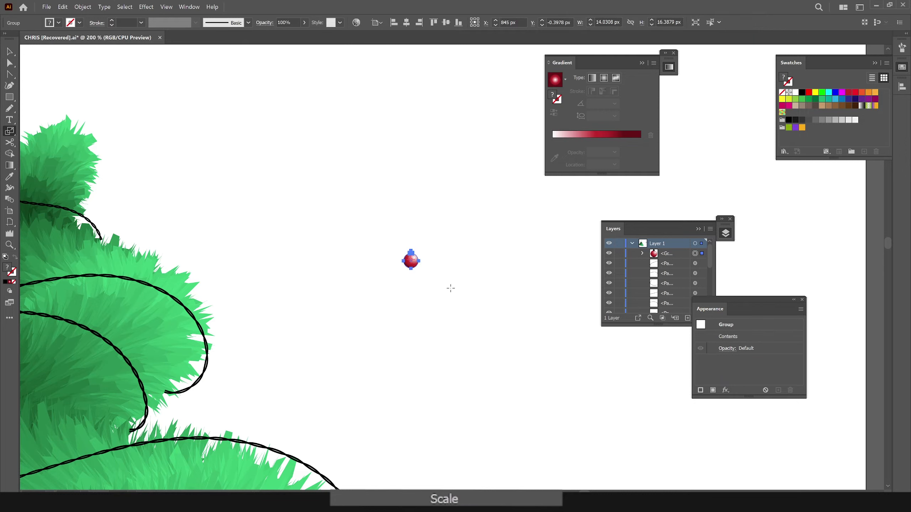
key(v)
click(447, 259)
drag(376, 289, 376, 289)
key(s)
drag(482, 205, 385, 289)
key(v)
click(441, 239)
Move the ornament from the empty area onto the left bend of the tree's topmost wire
key(z)
alt+click(444, 265)
drag(464, 274, 435, 272)
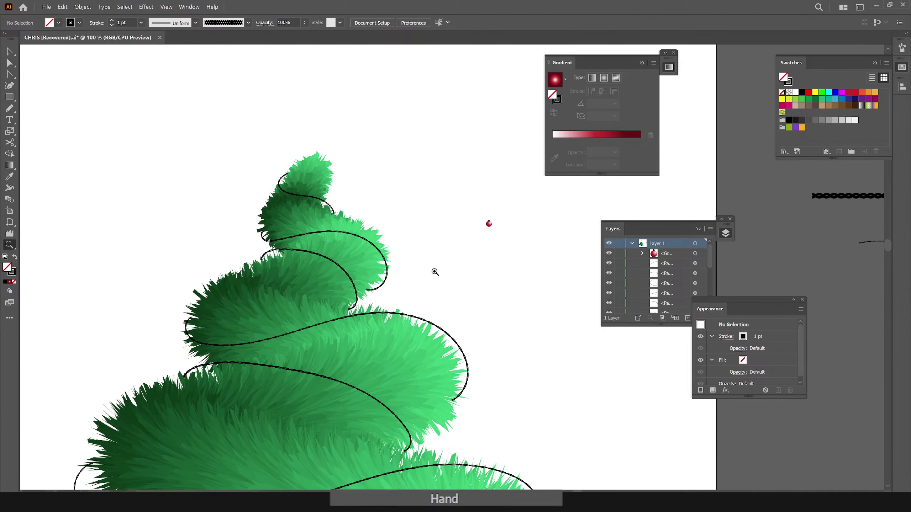
click(488, 245)
key(v)
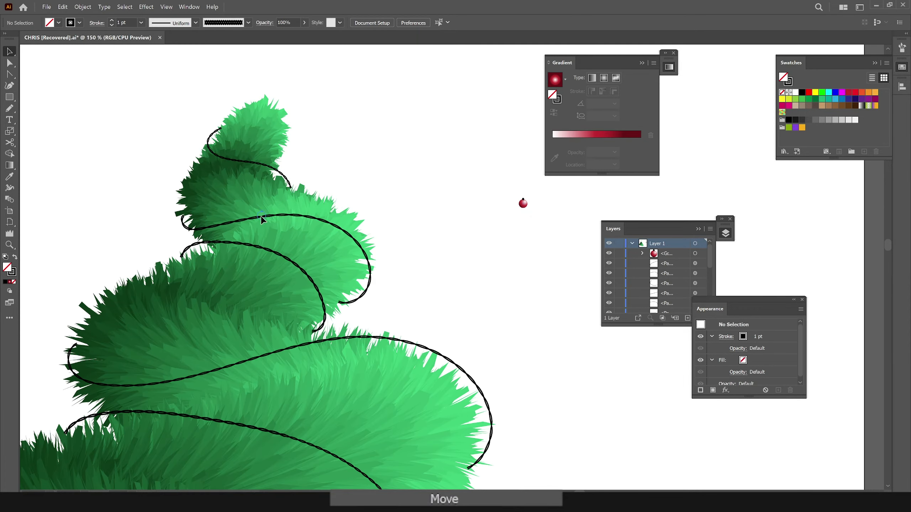
drag(266, 225, 262, 224)
click(416, 207)
key(z)
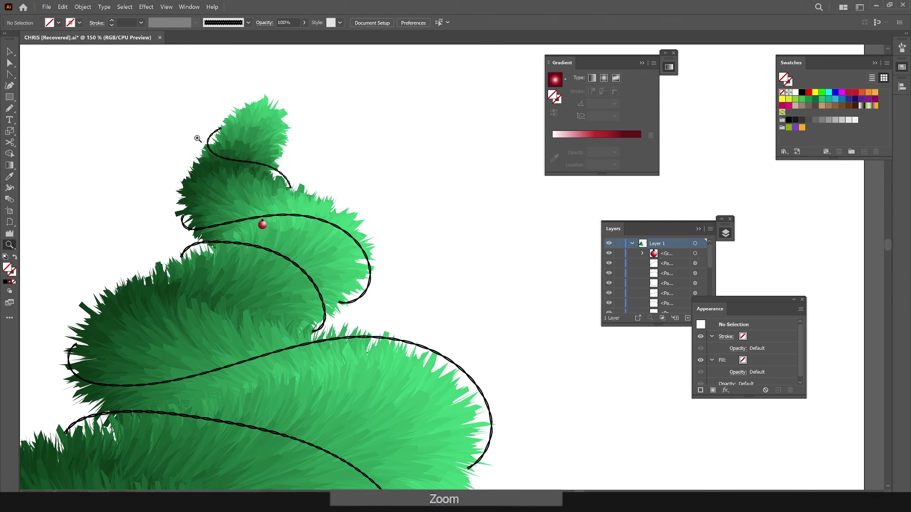
drag(197, 138, 411, 272)
key(v)
drag(454, 373, 340, 174)
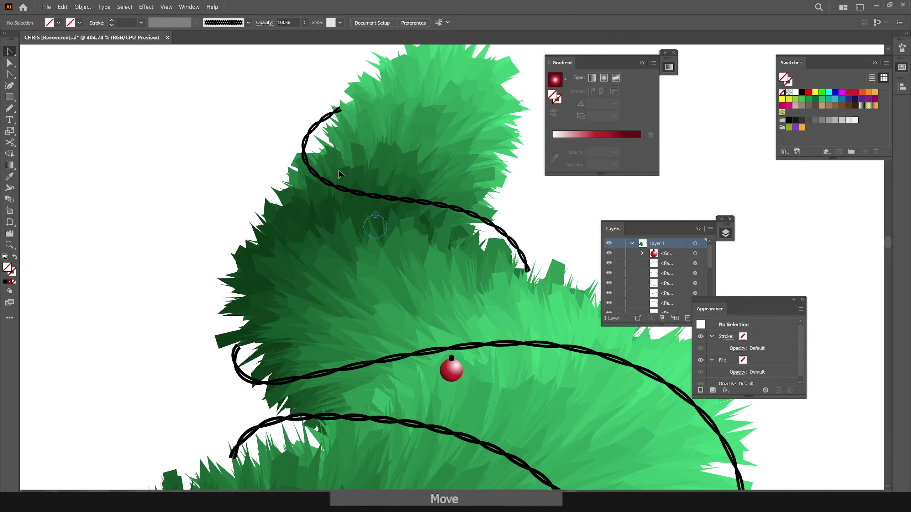
drag(313, 144, 312, 144)
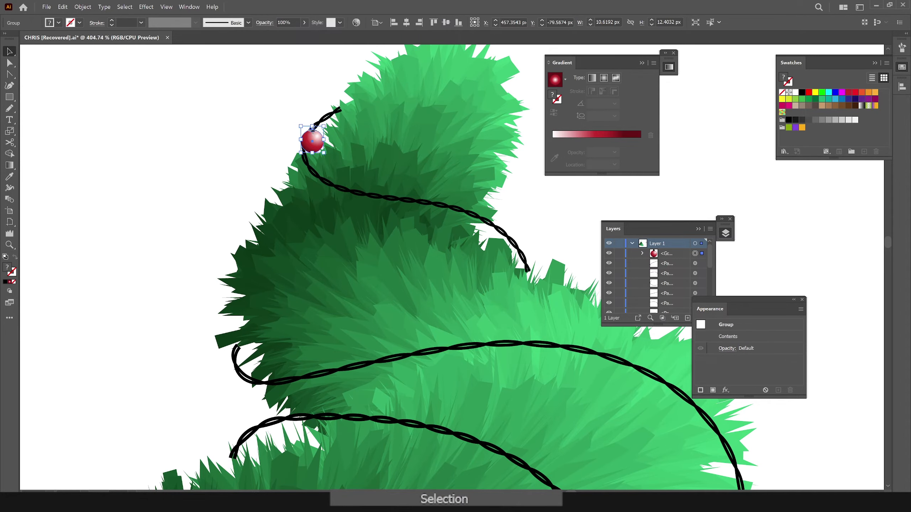
Shrink the ornament to about 5.5 × 6.4 px and rotate it so its cap points downward
scroll(309, 158, down, 3)
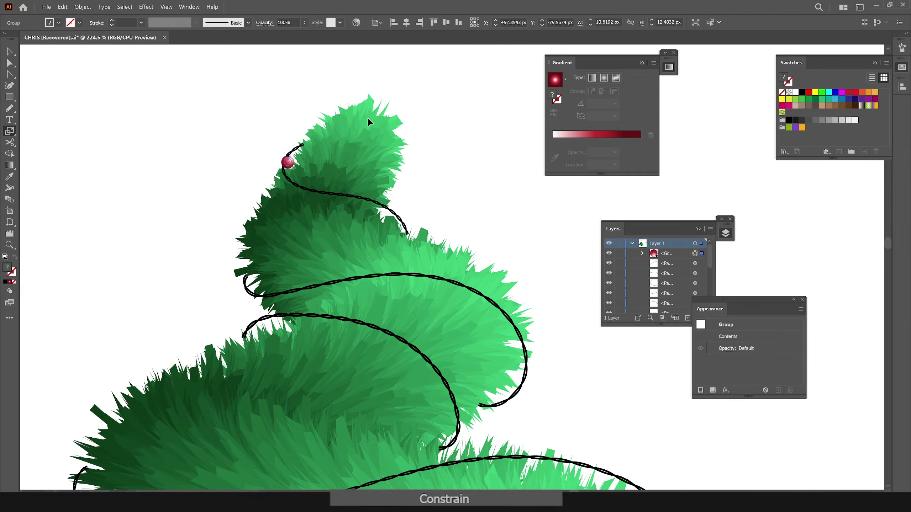
click(413, 100)
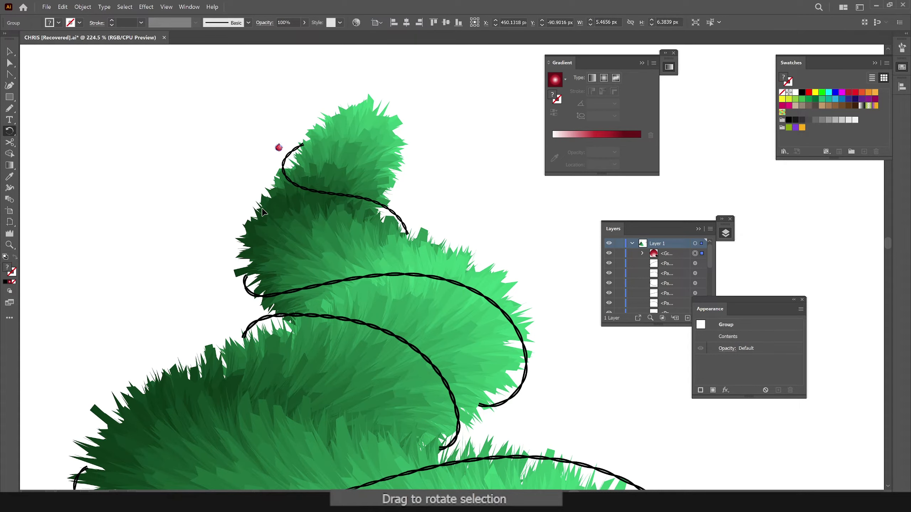
drag(220, 101, 488, 260)
click(236, 170)
Enlarge the ornament slightly and attach its cap to the outer side of the top wire near its upper end
key(s)
mouse_move(265, 138)
mouse_down()
mouse_move(289, 100)
mouse_move(275, 133)
mouse_up()
key(v)
click(275, 134)
drag(237, 167, 276, 160)
key(r)
key(v)
key(ctrl+shift+a)
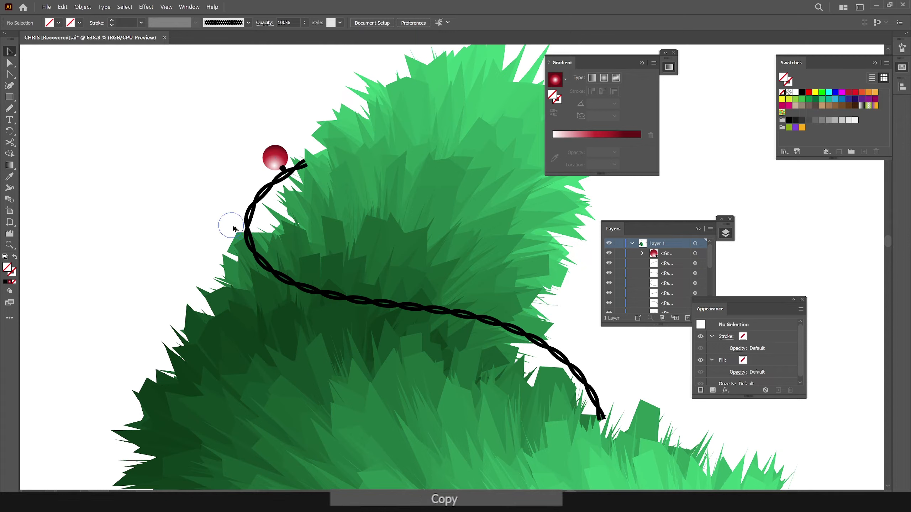
Copy the ornament to the top wire's left bend and rotate it about its cap to hang on the inner side
drag(235, 229, 236, 229)
key(r)
drag(293, 164, 292, 165)
key(v)
click(275, 160)
click(241, 226)
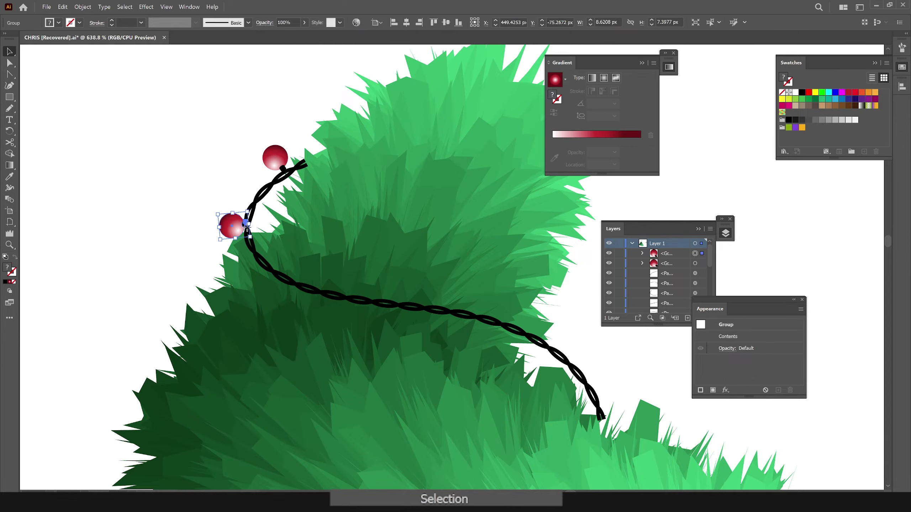
key(r)
click(247, 227)
Place another ornament copy farther down the top wire's lower-left curve and prepare to rotate it around its cap
drag(264, 248, 286, 270)
key(v)
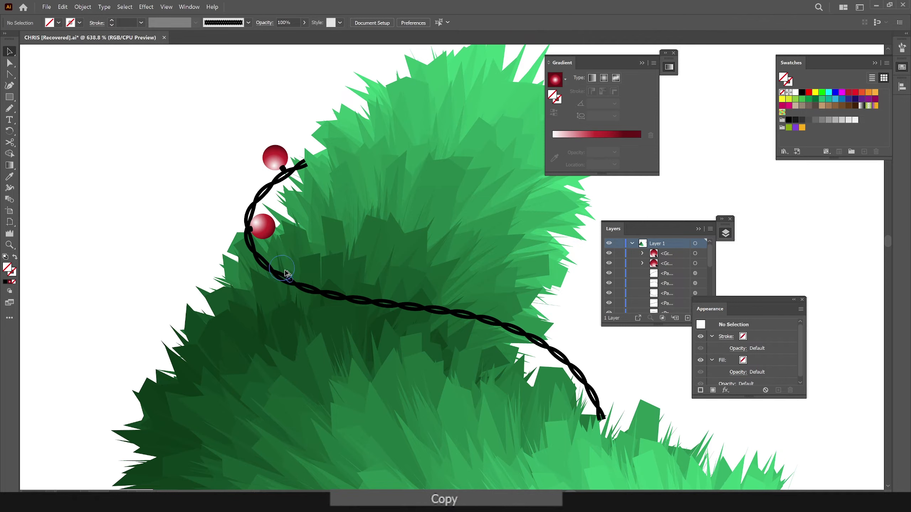
key(r)
click(294, 284)
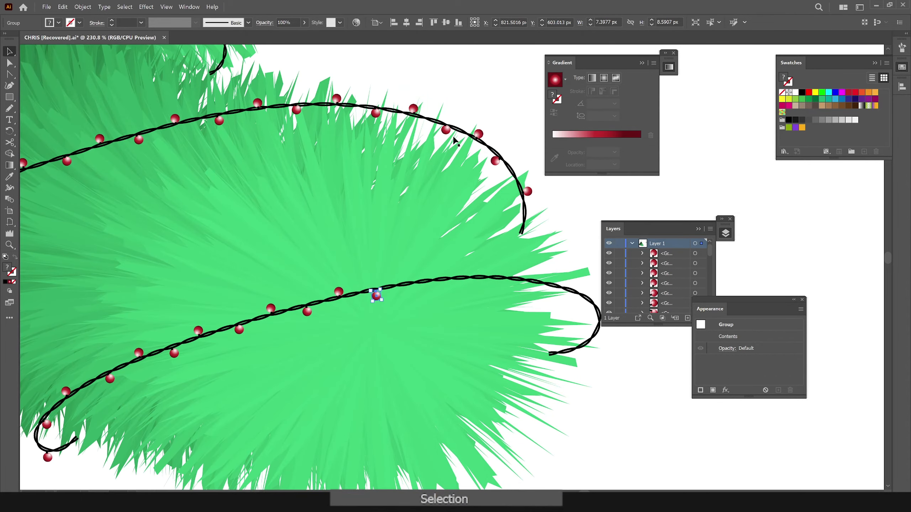
Add two ornament copies past the middle of the bottom wire, one above and one below, rotated to follow it
drag(405, 275, 405, 275)
drag(379, 293, 445, 281)
key(r)
click(441, 278)
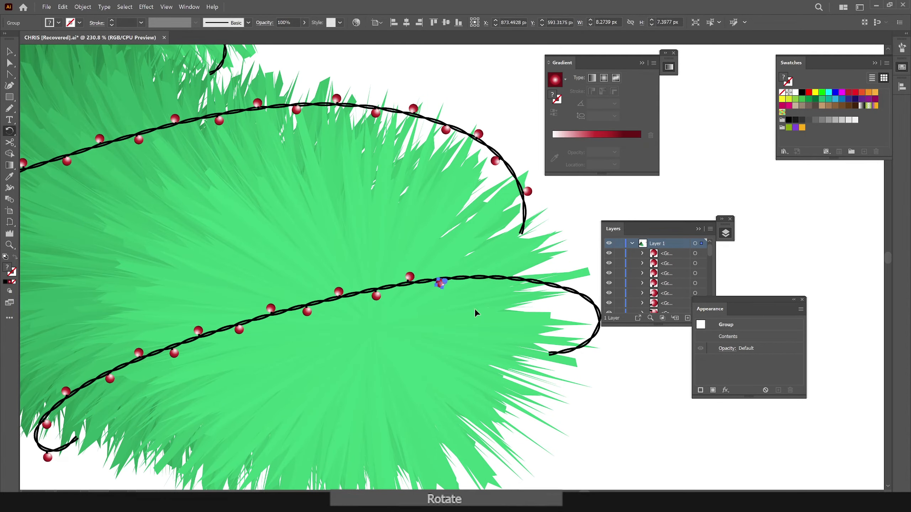
drag(476, 310, 471, 318)
key(v)
click(554, 233)
Continue the bottom wire's alternating ornaments with copies above and below its crest, rotated and nudged to touch the wire
drag(481, 276, 480, 275)
key(r)
drag(568, 251, 570, 207)
key(v)
click(570, 207)
drag(481, 274, 478, 273)
click(554, 259)
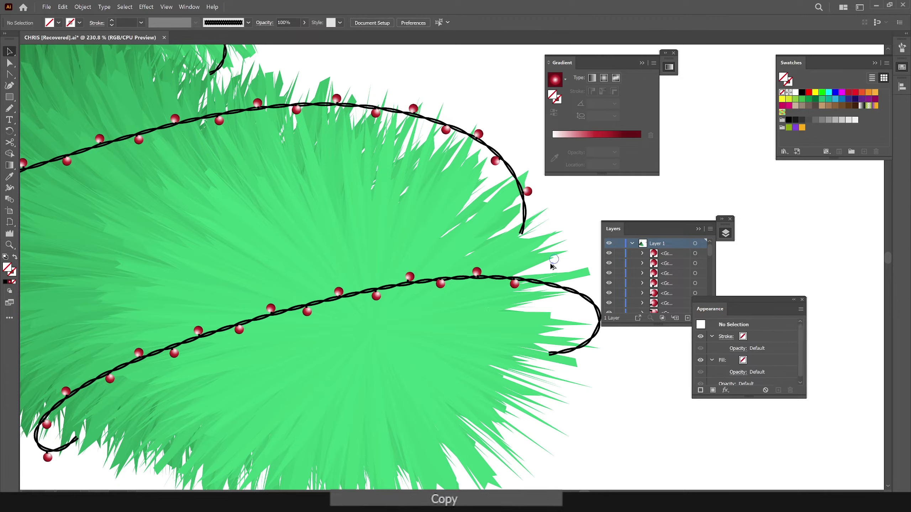
Add ornament copies above the wire and inside the bottom wire's right bend, rotating the inner one to meet the wire
drag(551, 275, 551, 274)
click(552, 259)
drag(495, 161, 577, 306)
key(r)
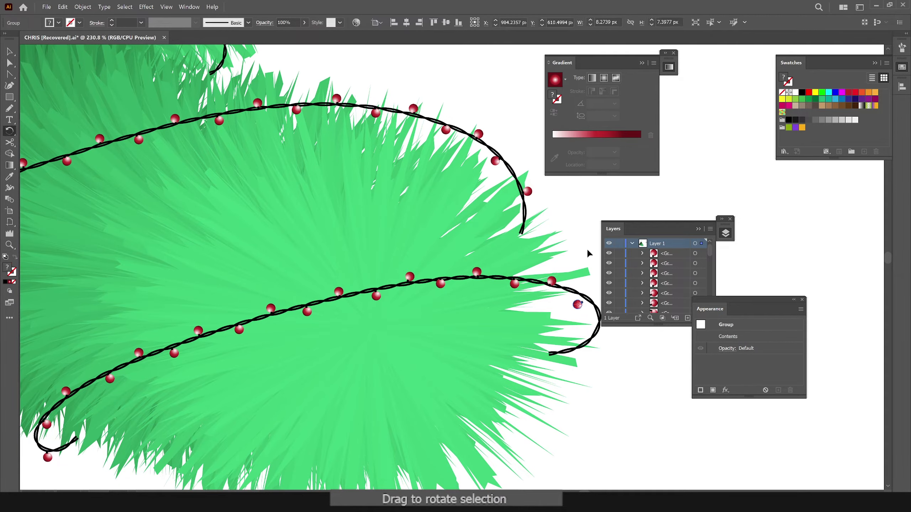
drag(586, 248, 588, 251)
key(v)
click(589, 251)
drag(577, 305, 578, 300)
Finish the bottom wire with ornament copies on the outside of its right bend and at its end
drag(537, 203, 441, 184)
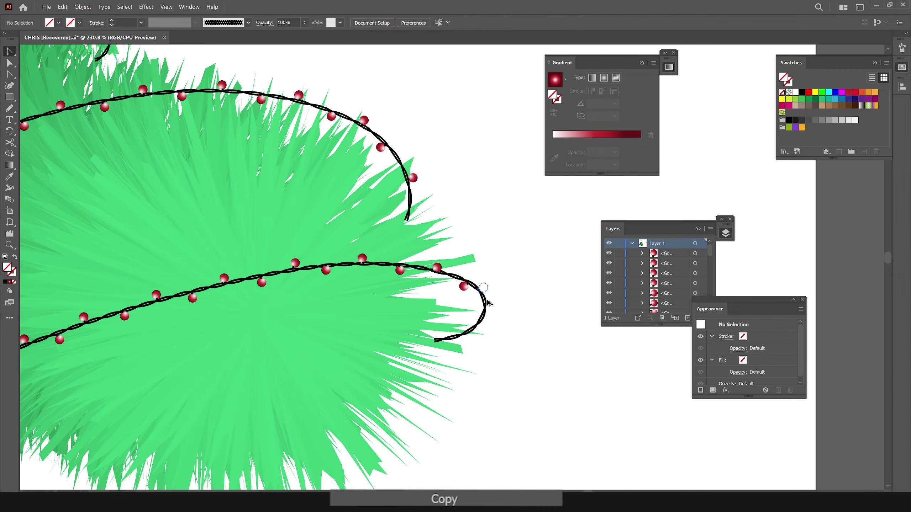
drag(488, 303, 448, 335)
click(519, 324)
click(441, 343)
click(458, 315)
Examine the whole Christmas tree with its wires and attached ornaments
key(z)
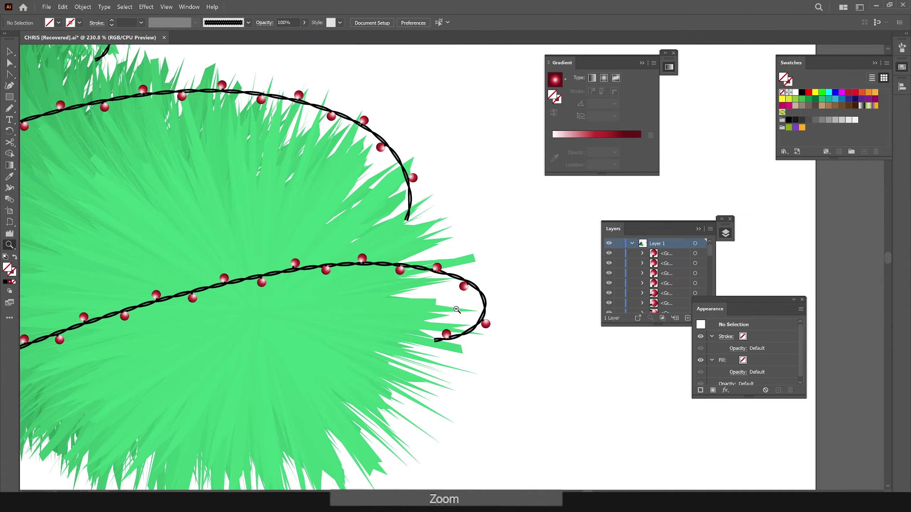
alt+click(454, 310)
alt+click(454, 310)
alt+click(454, 310)
alt+click(454, 311)
alt+click(426, 220)
drag(271, 99, 506, 299)
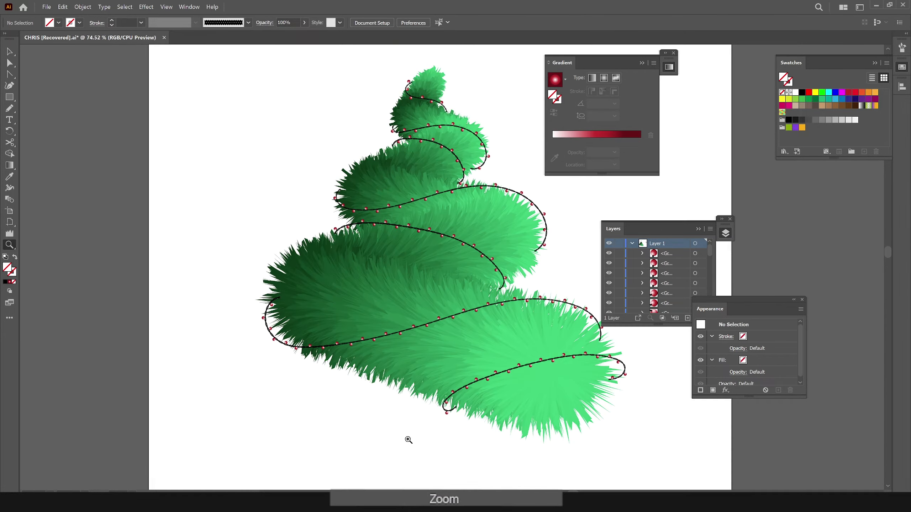
key(v)
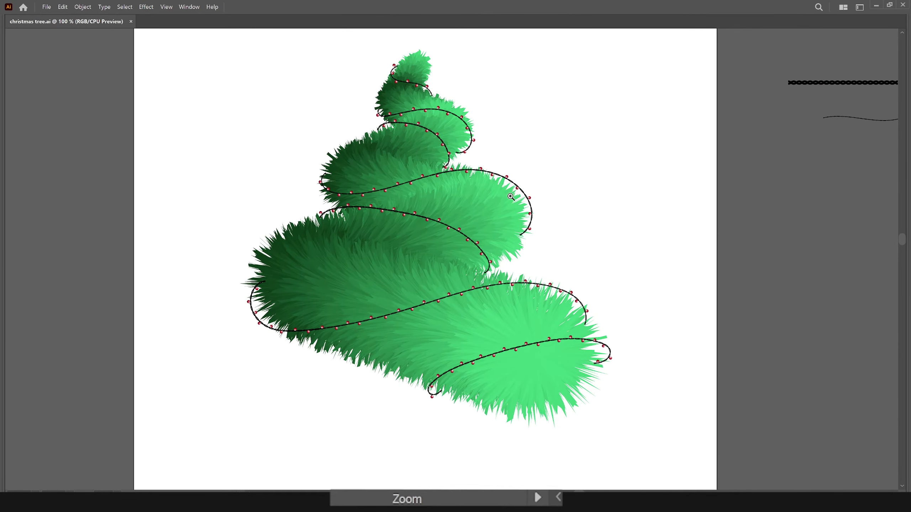
click(506, 195)
key(Tab)
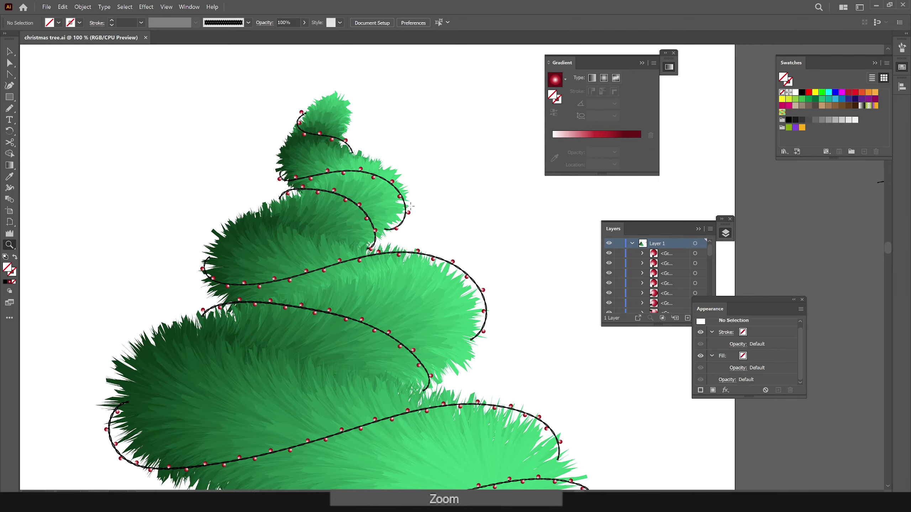
Copy one ornament from the tree's upper right wire bend to the empty area beside it and rotate it upright
key(c)
key(v)
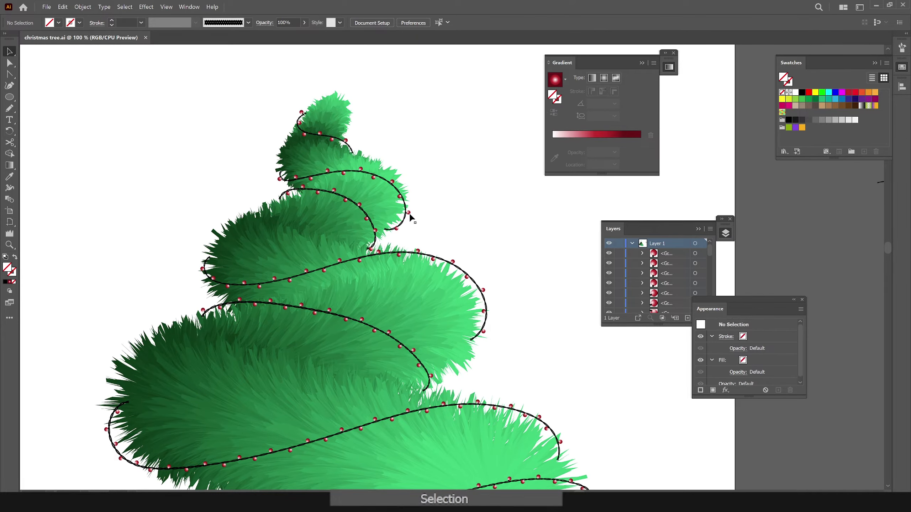
drag(409, 215, 493, 178)
key(z)
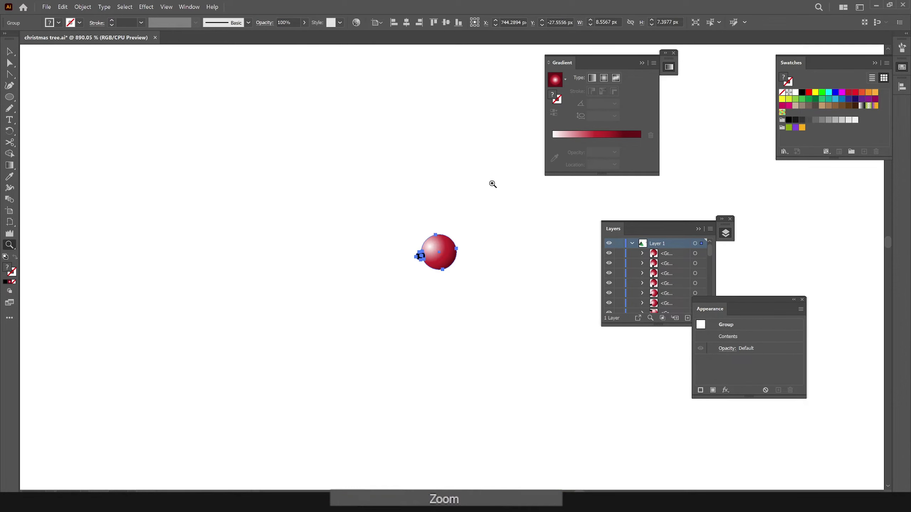
key(r)
drag(397, 315, 398, 315)
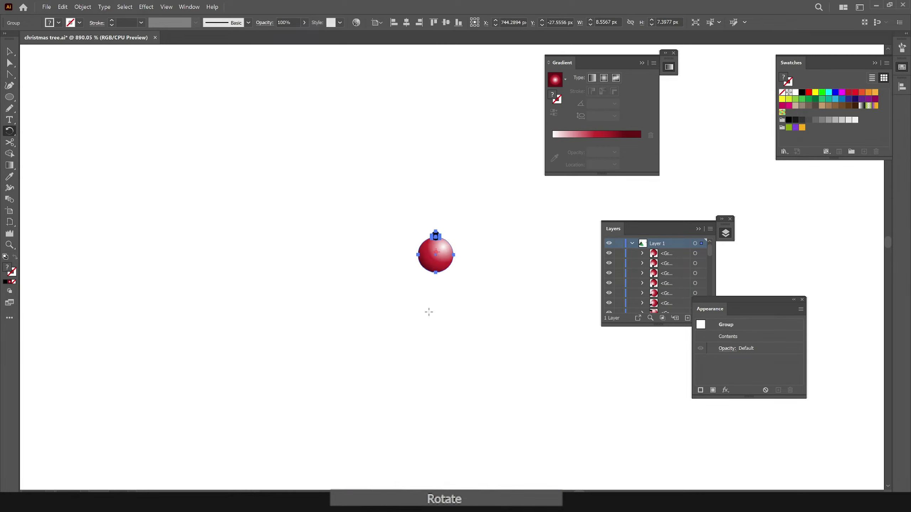
Duplicate the upright red ornament horizontally to place a copy on its right side
key(a)
drag(448, 278, 513, 280)
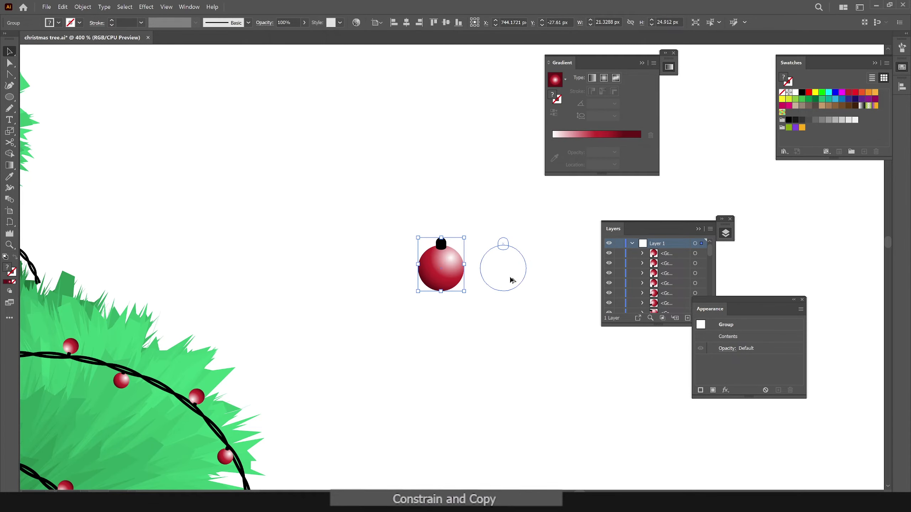
key(a)
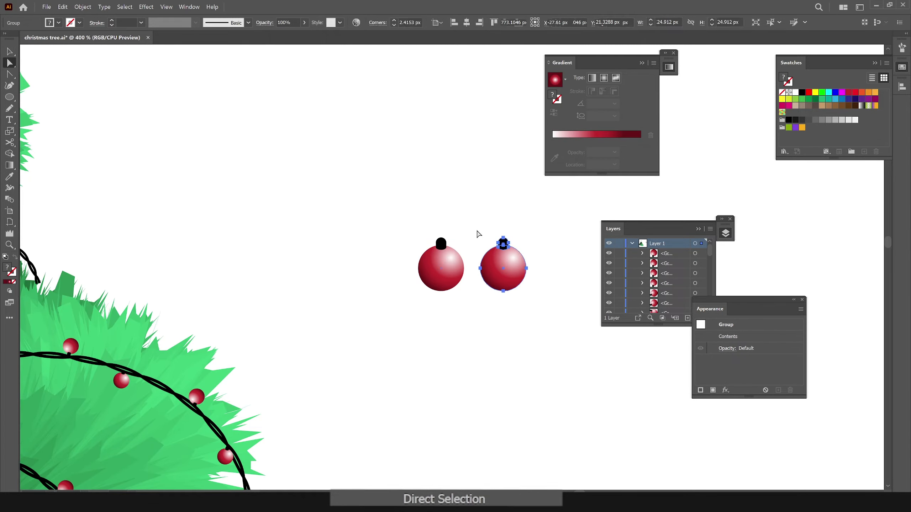
Change the middle gradient stop of the left ornament's ball to golden yellow, about #ddb91d
click(446, 273)
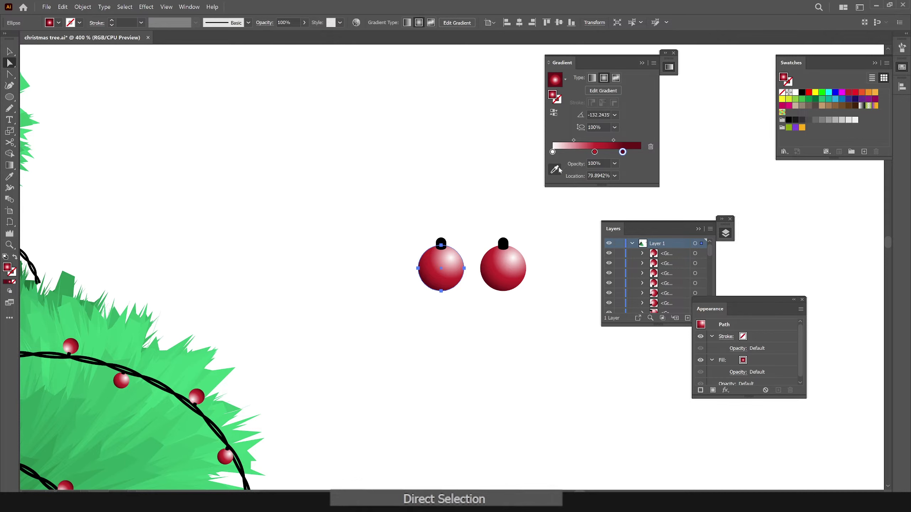
key(g)
click(622, 140)
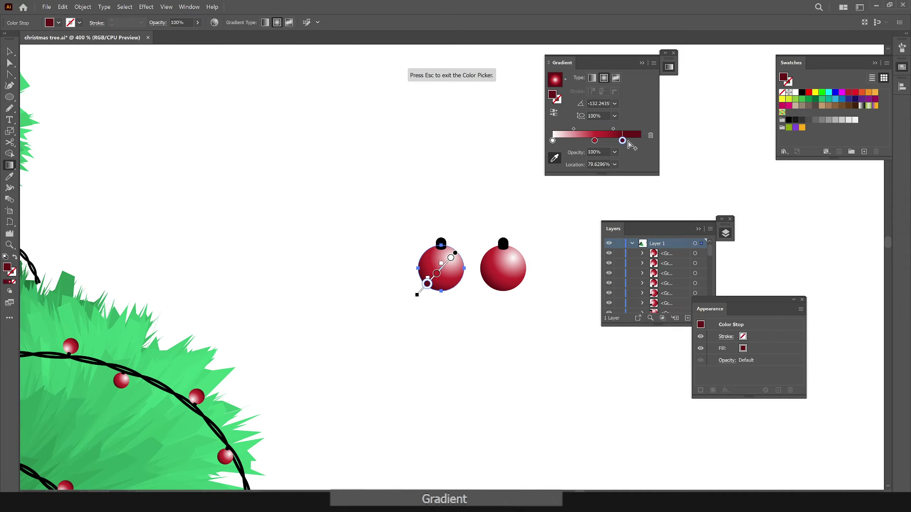
click(595, 141)
double_click(783, 78)
drag(716, 336, 715, 354)
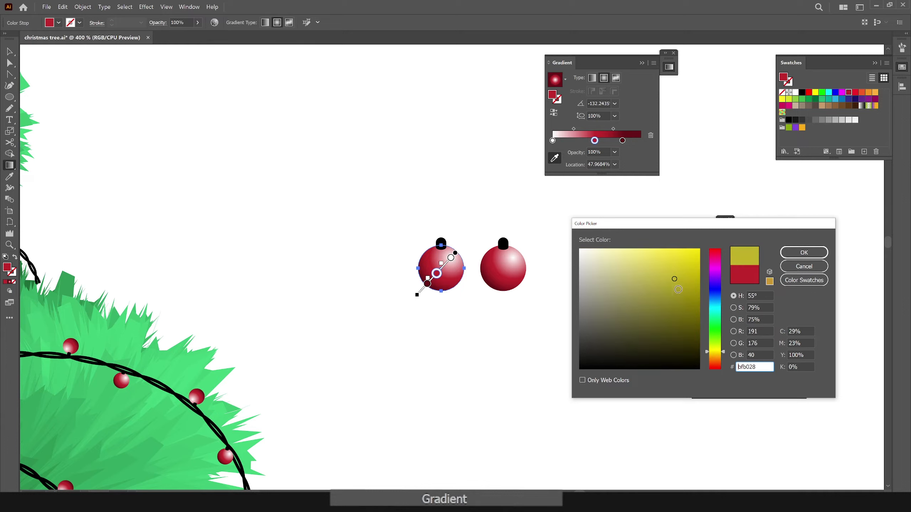
click(714, 355)
drag(685, 286, 685, 263)
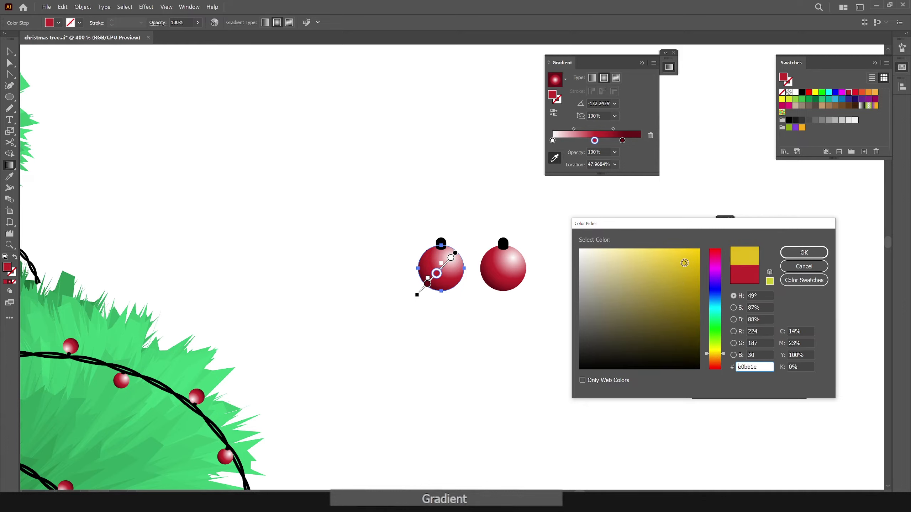
click(804, 253)
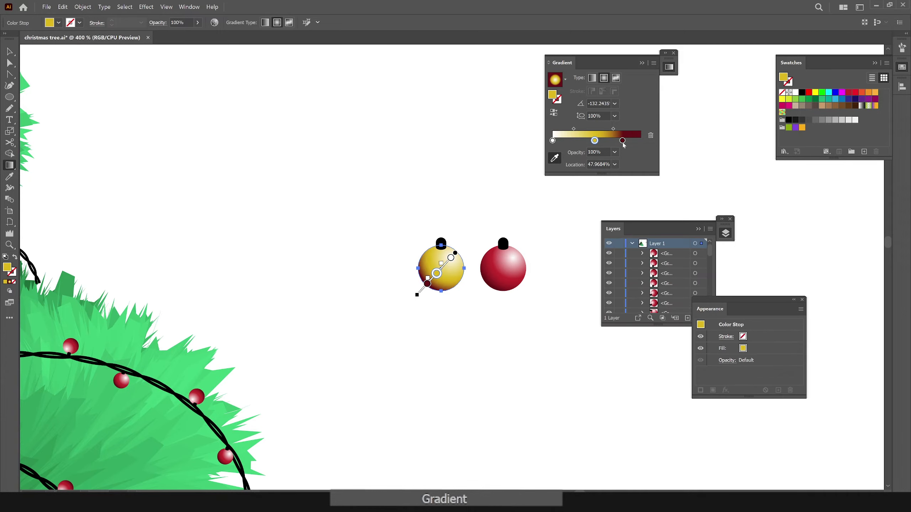
Replace the dark red gradient stop of the left ball with a copy of its yellow middle stop
click(622, 141)
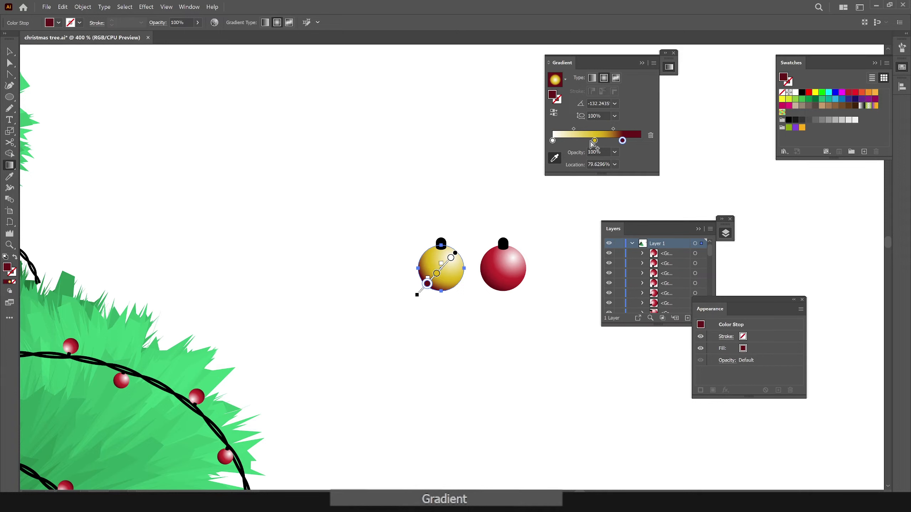
click(595, 142)
drag(594, 141, 625, 141)
double_click(624, 141)
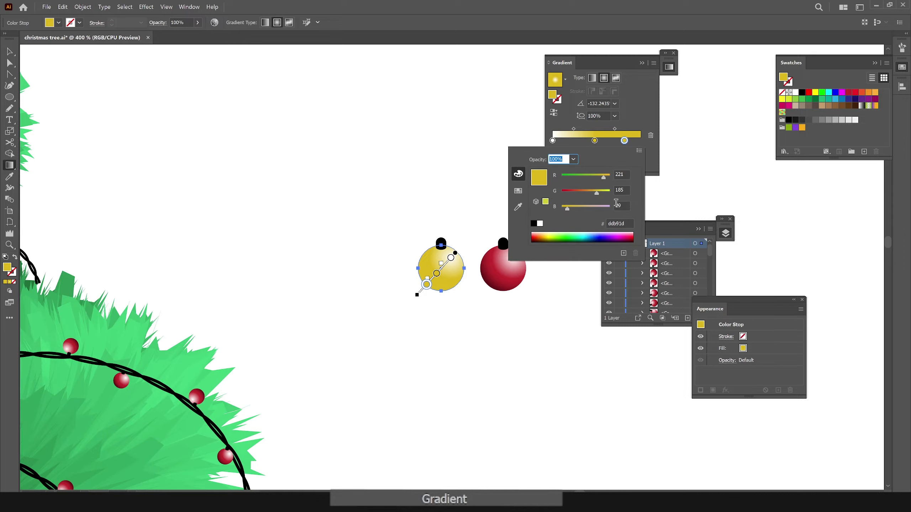
key(Return)
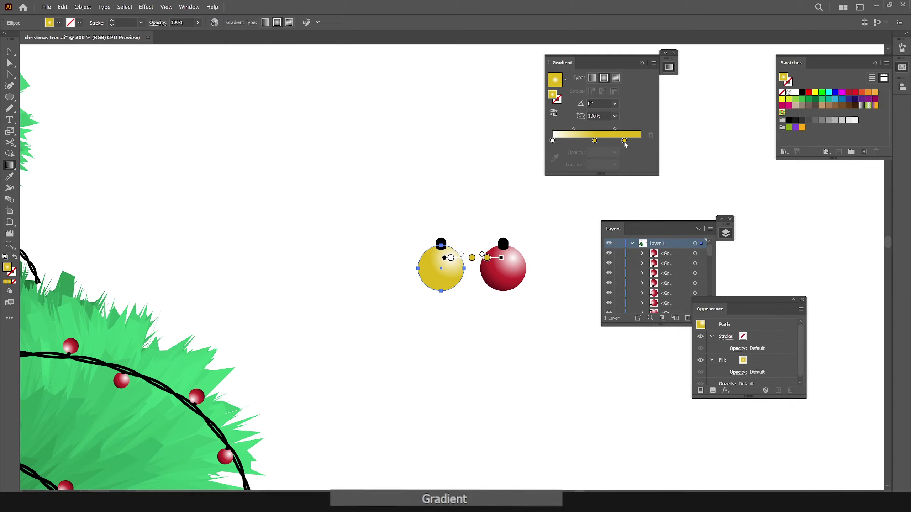
Set the outer gradient stop of the yellow ball to brown #845517
click(624, 140)
click(554, 158)
double_click(783, 77)
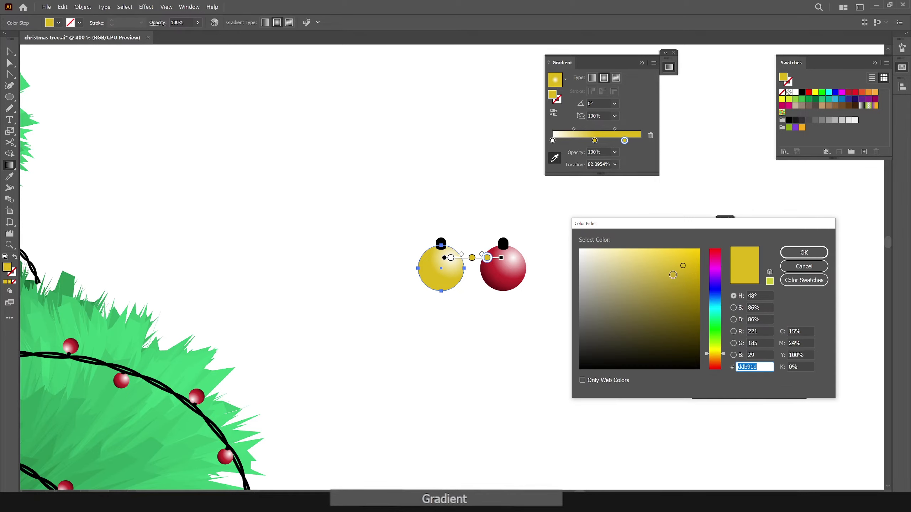
drag(684, 282, 694, 311)
click(804, 252)
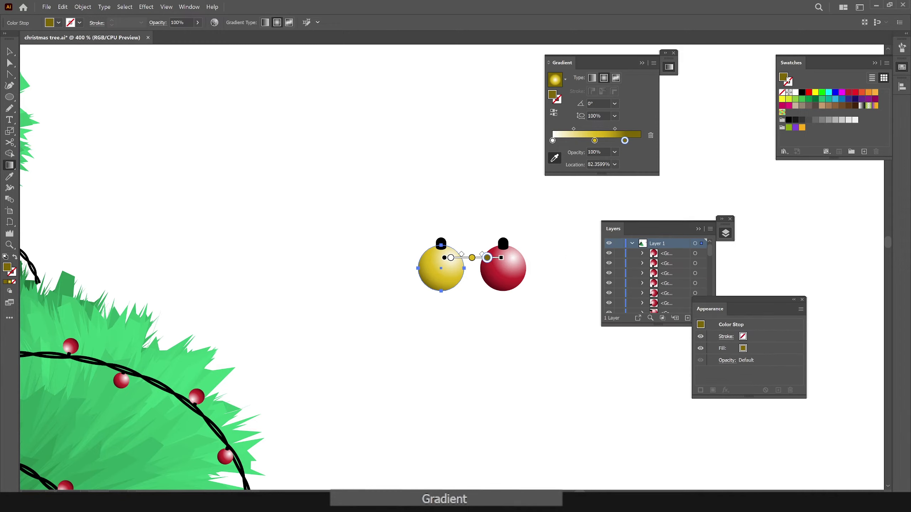
double_click(783, 77)
drag(715, 357, 715, 360)
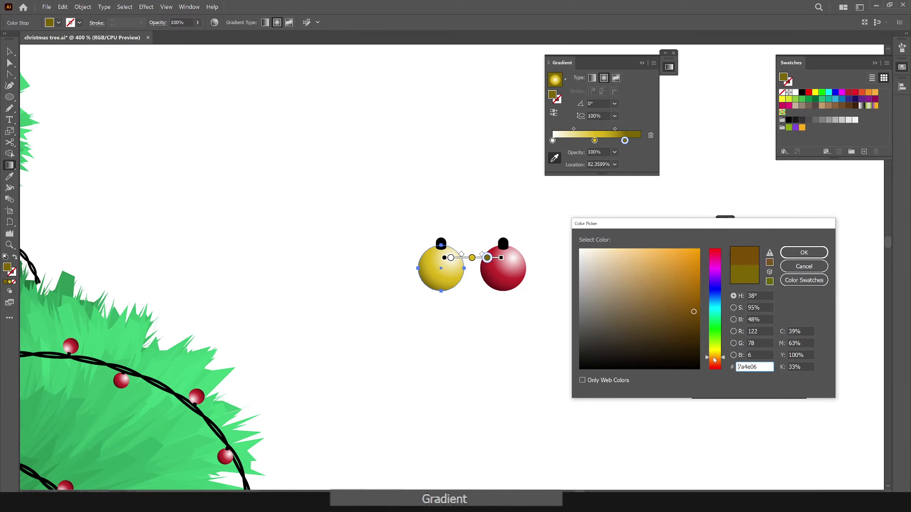
click(679, 311)
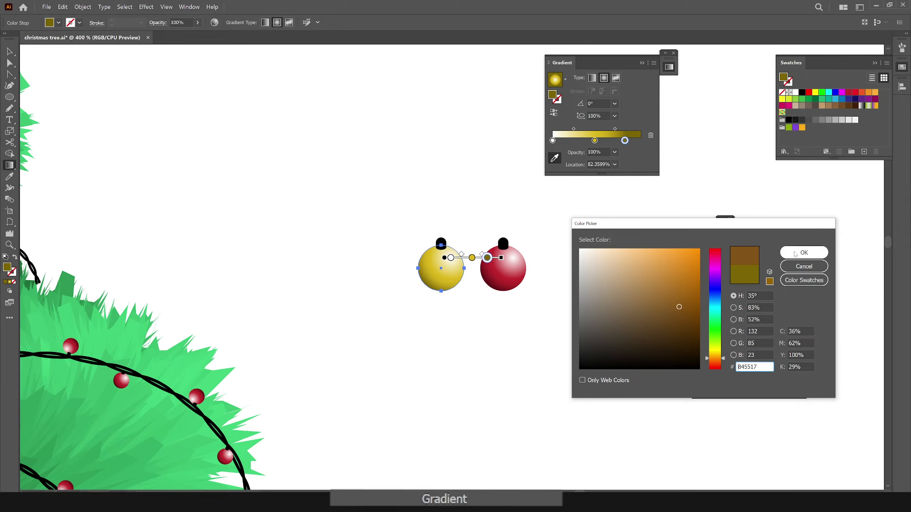
click(803, 252)
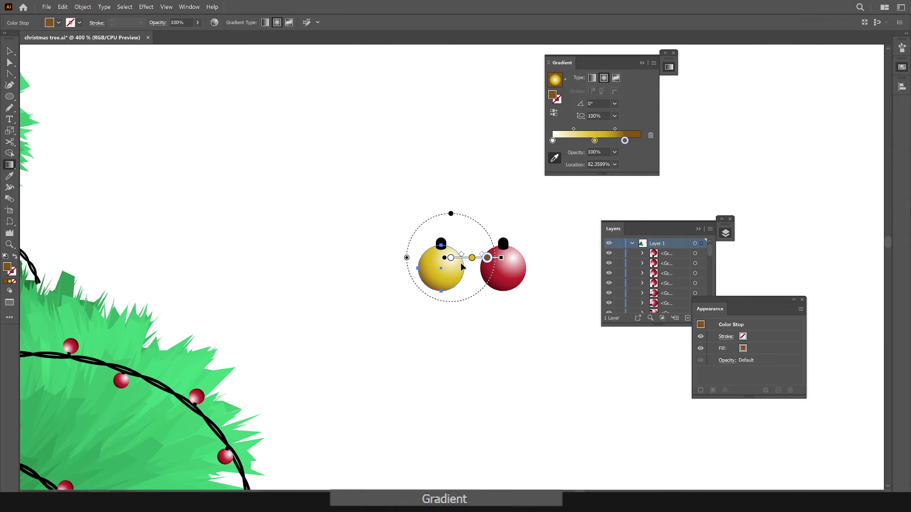
Move the yellow ball's brown stop to the end of its gradient and the yellow stop to about 42%
key(f)
drag(621, 140, 594, 141)
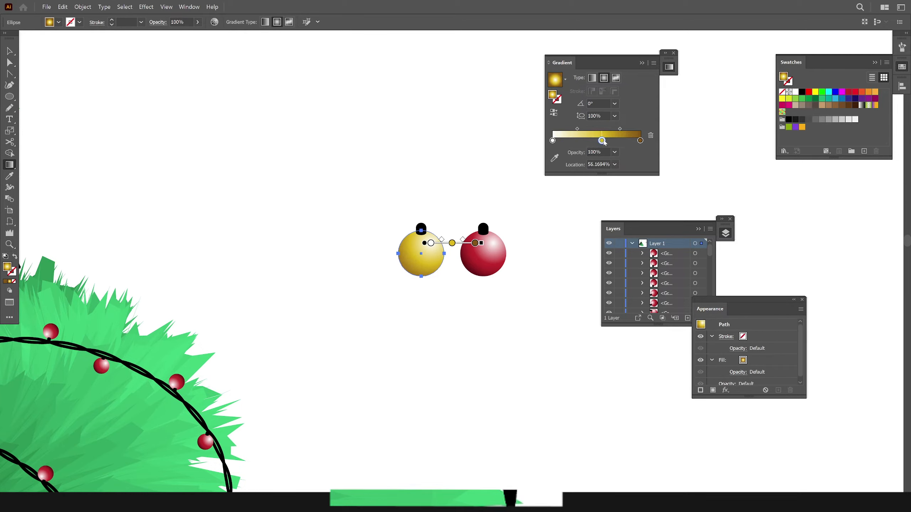
key(a)
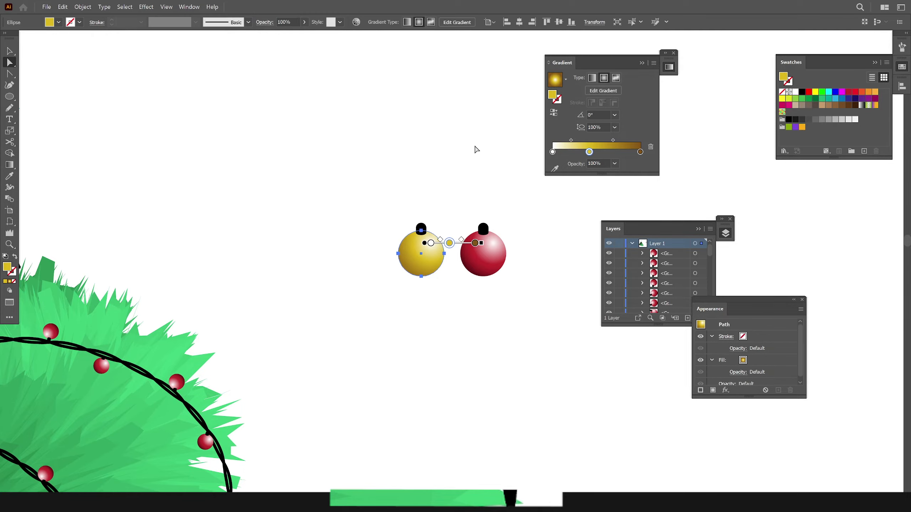
click(474, 149)
Duplicate the yellow ornament horizontally to place a copy on its left side
drag(433, 219, 413, 310)
click(433, 265)
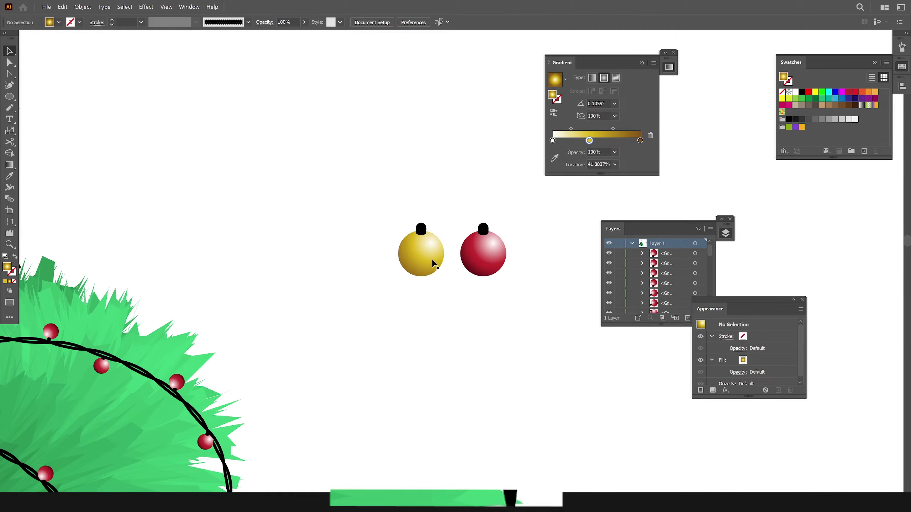
drag(433, 265, 377, 263)
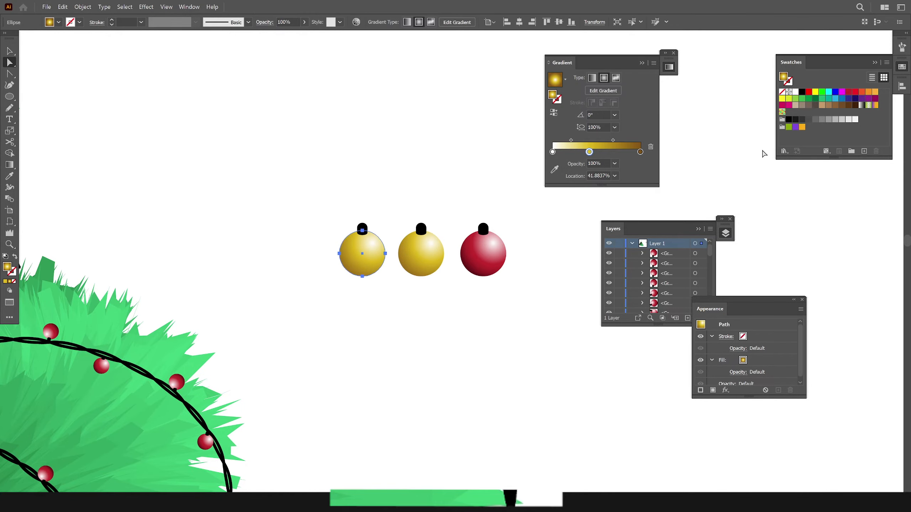
Change the middle gradient stop of the leftmost ball to pale blue-grey #c8cfe8
click(558, 170)
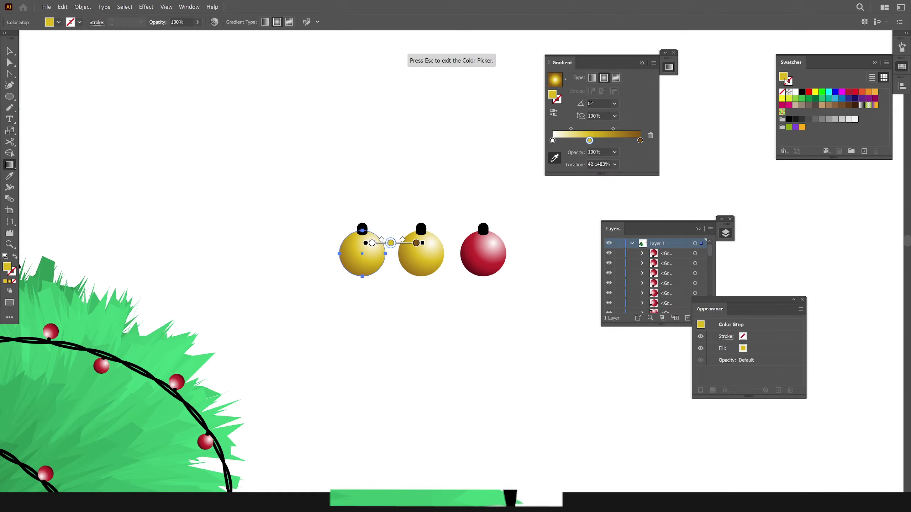
double_click(783, 76)
mouse_move(715, 358)
mouse_down()
mouse_move(716, 300)
mouse_move(708, 298)
mouse_move(715, 293)
mouse_up()
drag(601, 266, 596, 259)
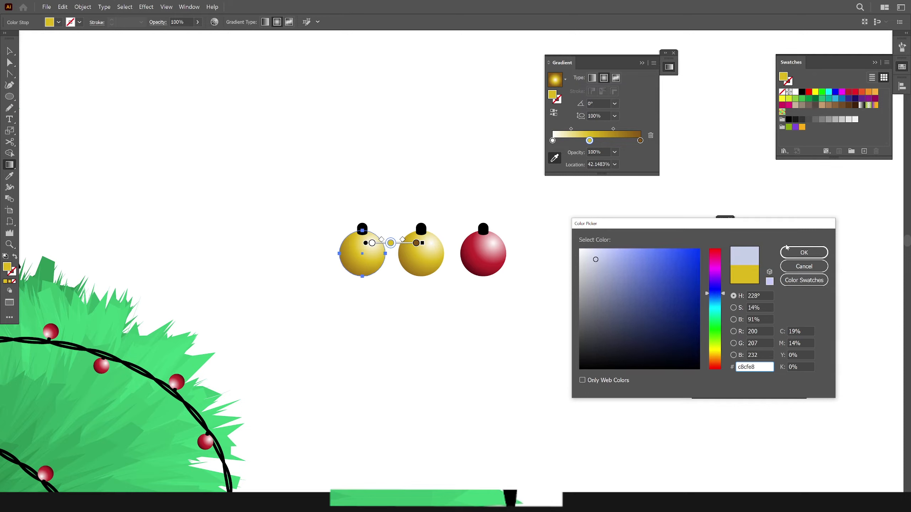
click(787, 249)
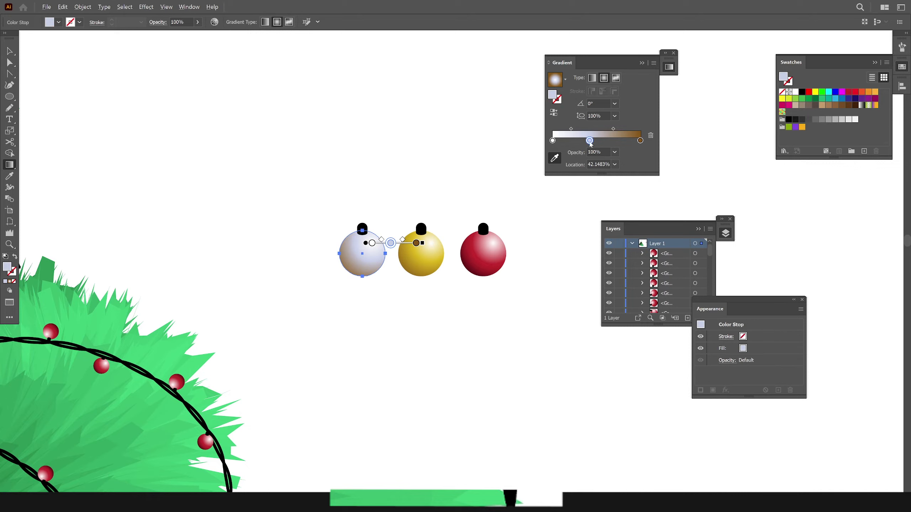
Replace the leftmost ball's brown end stop with a copy of the pale stop and darken it to a dark blue-grey
drag(590, 141, 640, 140)
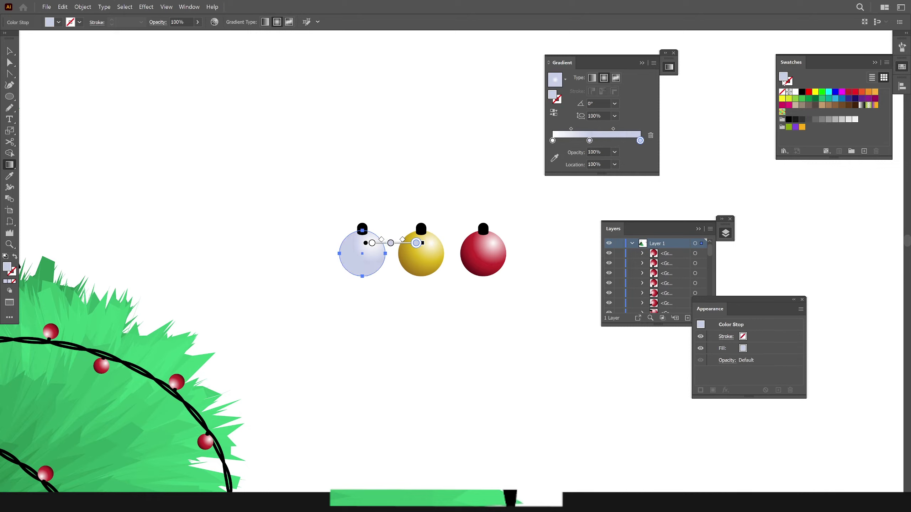
double_click(783, 78)
click(606, 309)
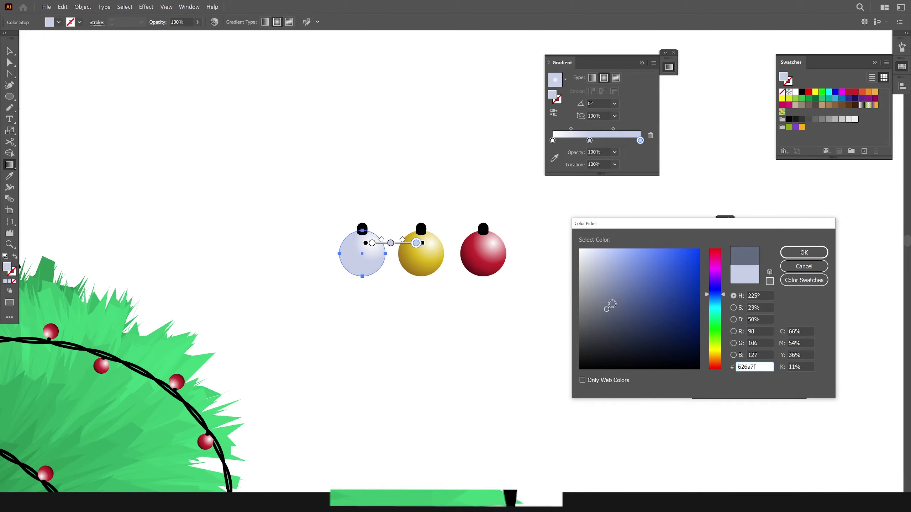
drag(601, 318, 593, 325)
click(798, 253)
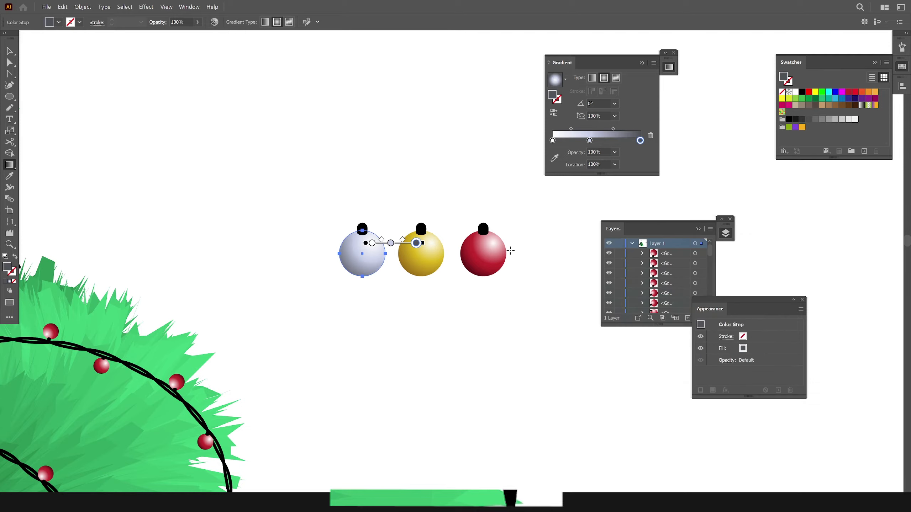
Move the middle stop of the silver ball's gradient to about 28%
drag(589, 140, 578, 141)
key(a)
click(477, 175)
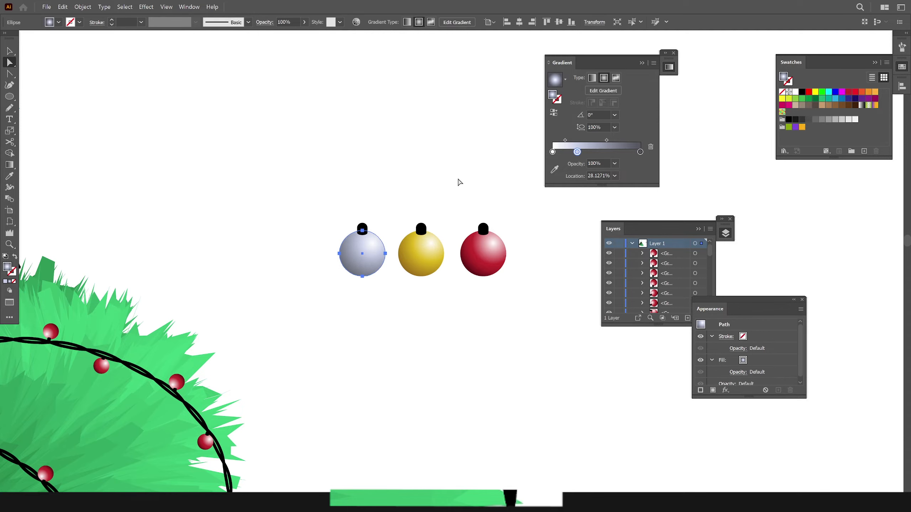
Brighten the silver ball slightly with Recolor Artwork
click(357, 271)
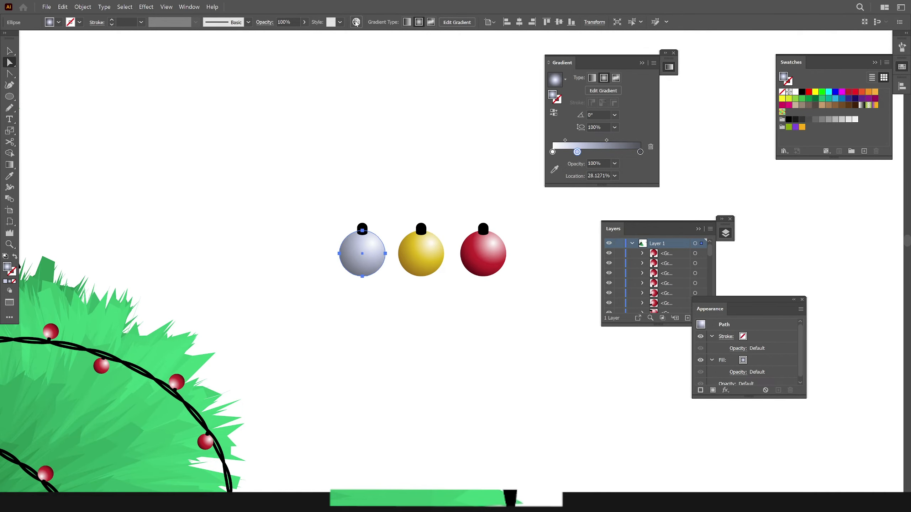
click(356, 23)
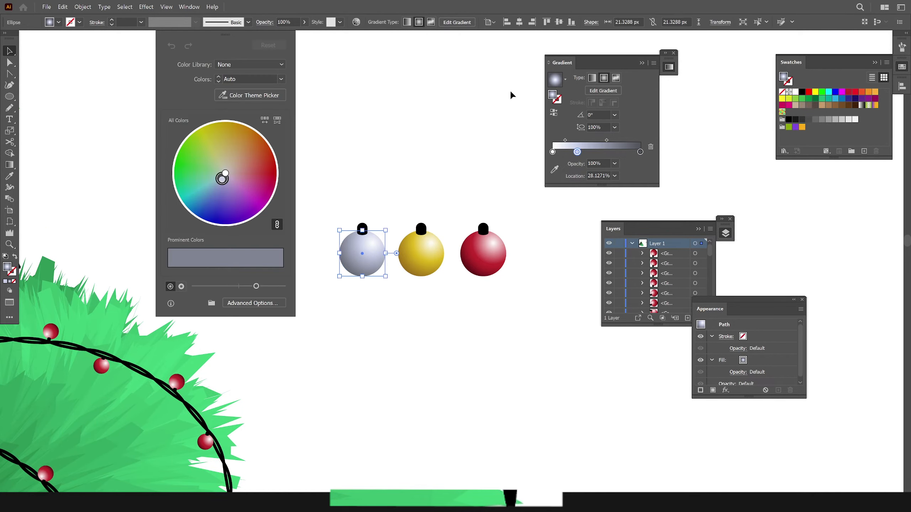
drag(257, 286, 263, 287)
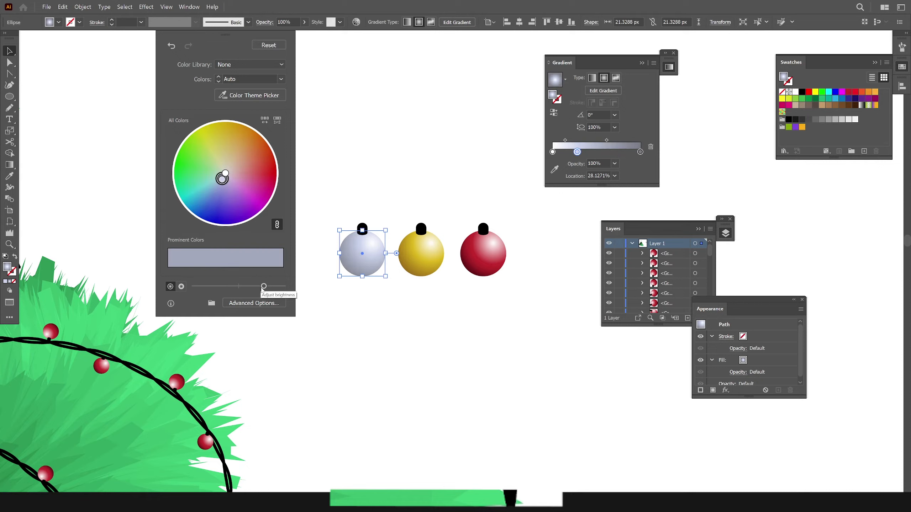
Raise the brightness of the yellow ornament with Recolor Artwork
click(410, 271)
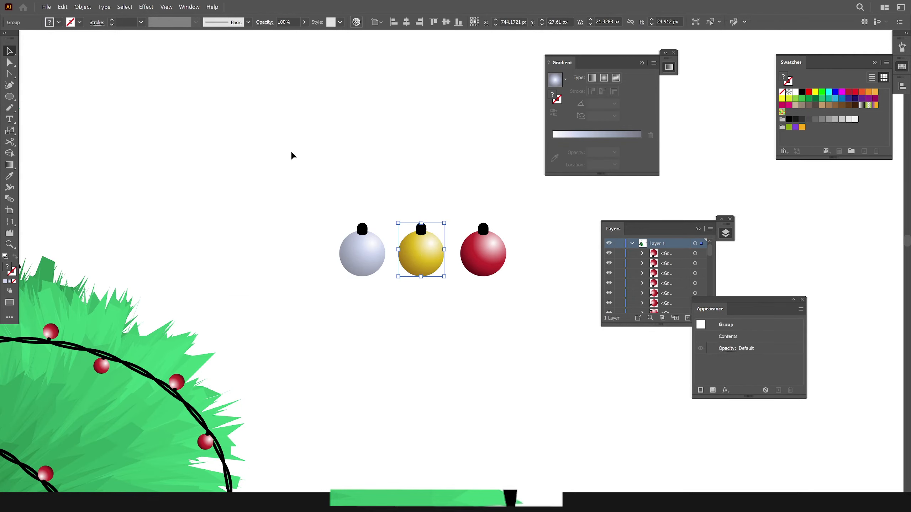
click(356, 22)
drag(233, 287, 256, 286)
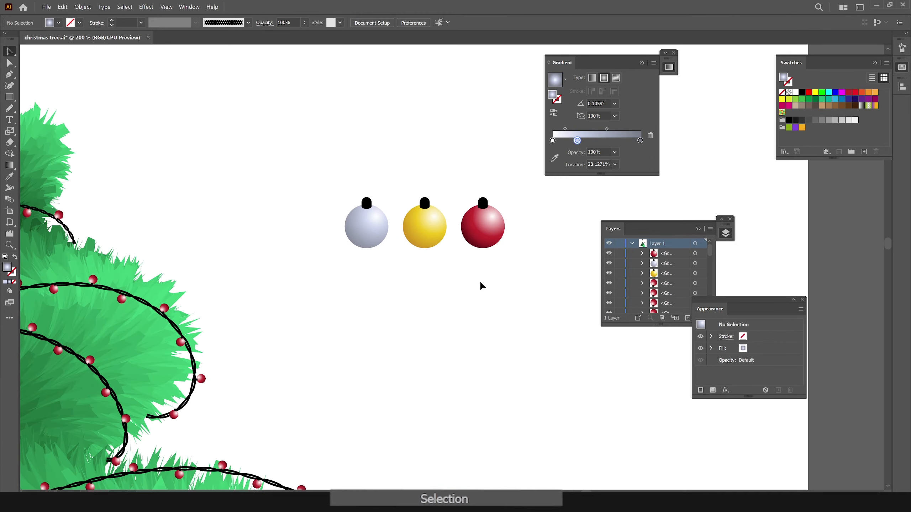
Move the silver, yellow and red ornaments together straight up to clear space below them
drag(443, 281, 440, 264)
drag(509, 170, 315, 239)
drag(438, 224, 439, 131)
click(404, 231)
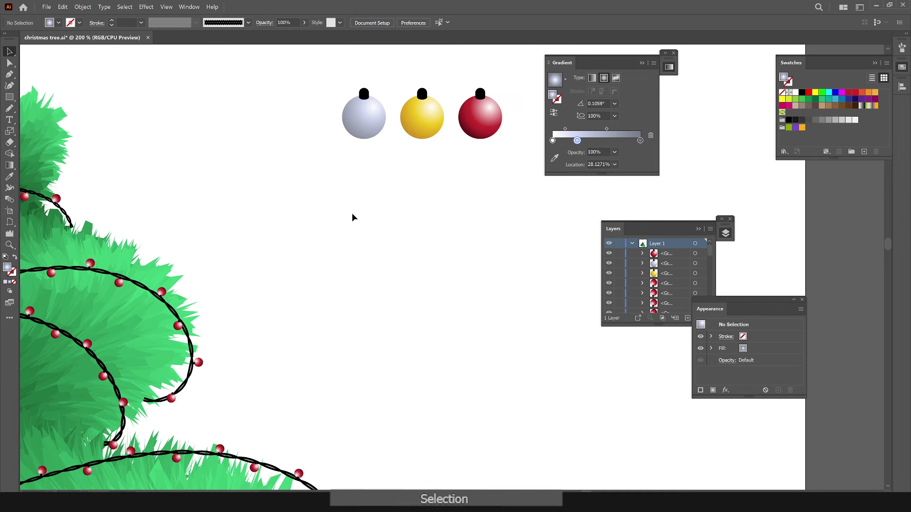
Draw a tall rectangle about 55 × 104 px below the ornaments and swap its fill and stroke
key(m)
mouse_move(357, 229)
mouse_down()
mouse_move(393, 329)
mouse_move(418, 341)
mouse_up()
key(shift+x)
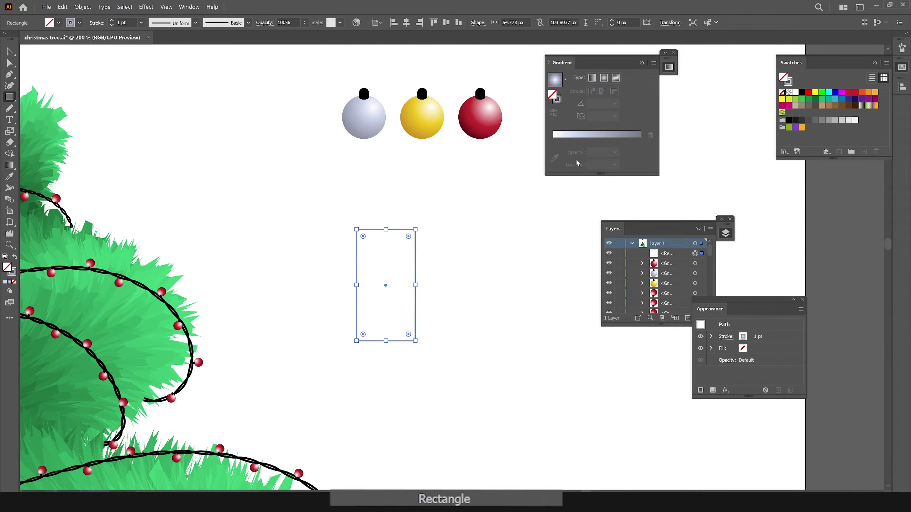
Give the rectangle a black 13 pt stroke without fill and select it
key(v)
click(790, 83)
click(802, 92)
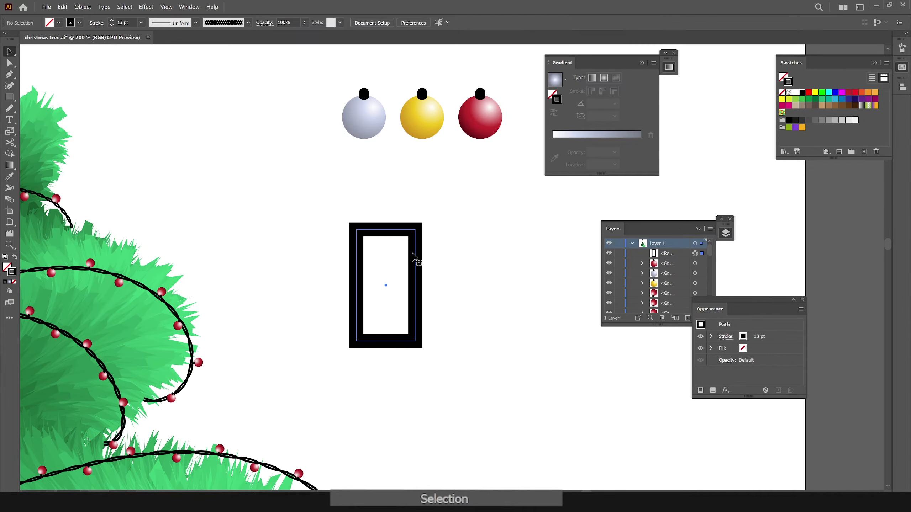
click(414, 257)
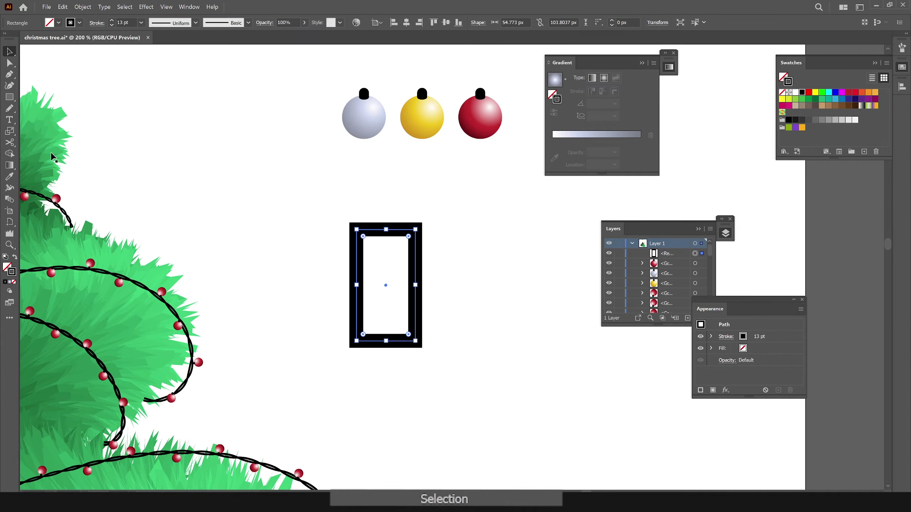
Cut the black rectangle with Scissors halfway down its right side and at its lower-left corner, and delete the lower-right portion
key(c)
click(415, 274)
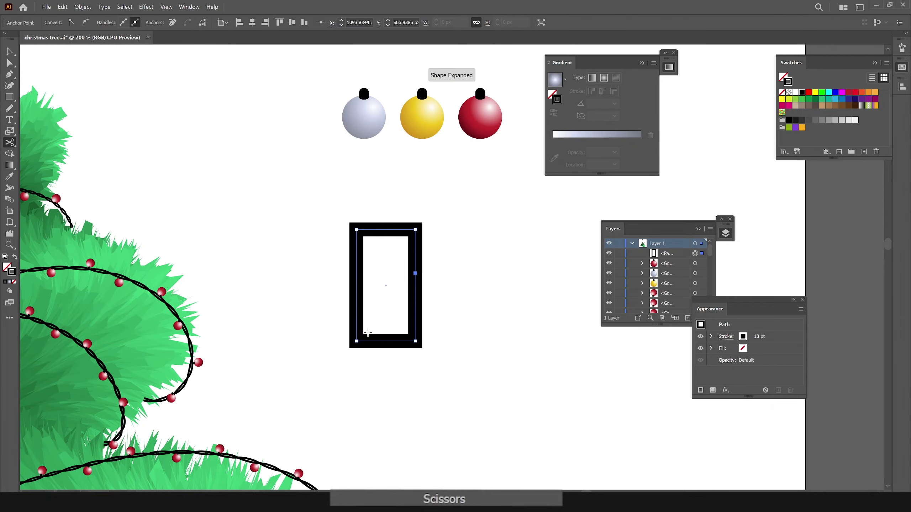
click(356, 341)
key(a)
drag(410, 332, 435, 359)
key(Delete)
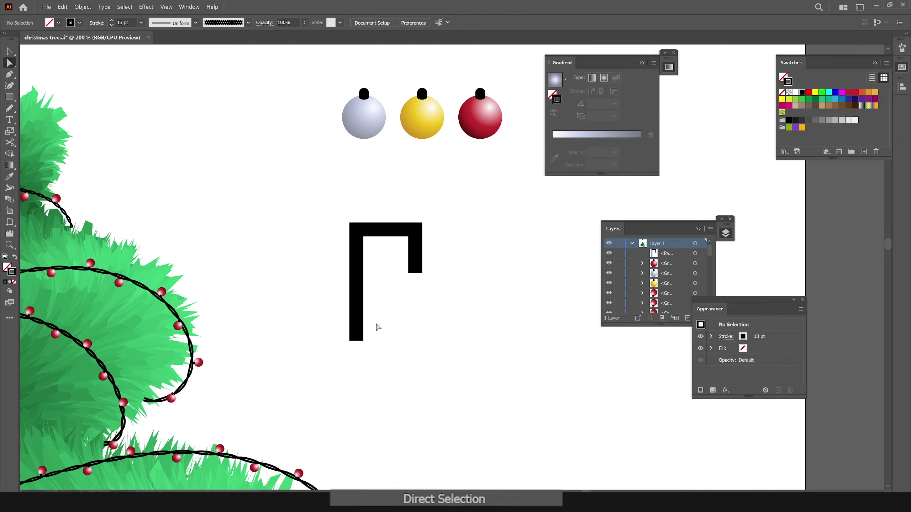
Lengthen the path's long leg to a height of about 129 px and round both upper corners fully to form a cane
drag(357, 341, 356, 368)
drag(447, 218, 327, 250)
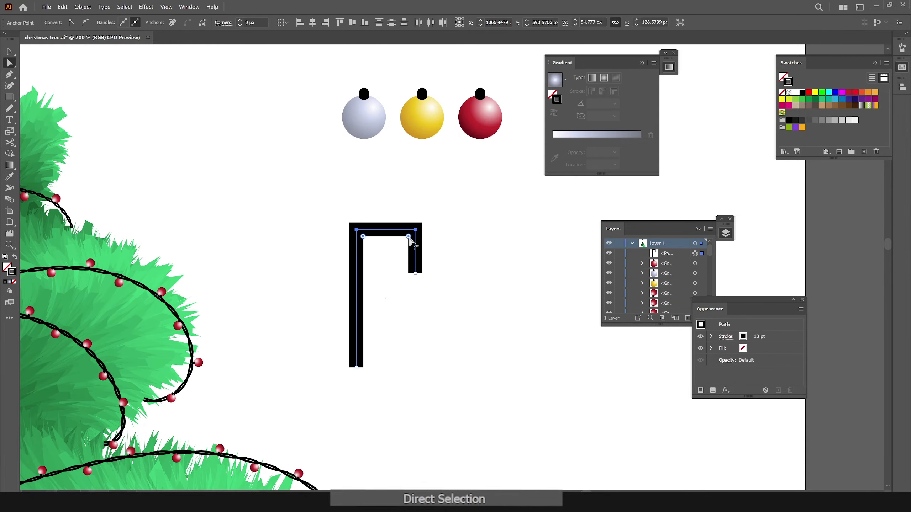
drag(409, 238, 415, 295)
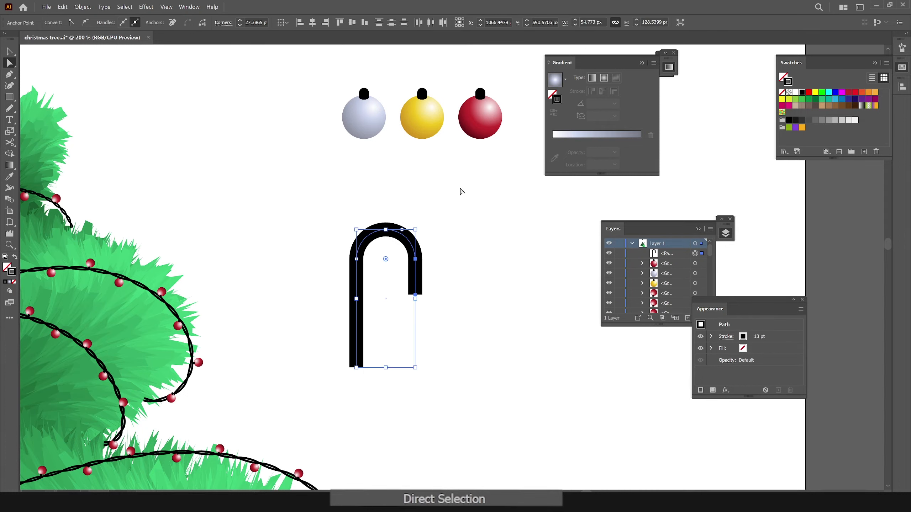
Give the cane's stroke round caps and shorten the hook's free end slightly
key(ctrl+F10)
click(593, 91)
click(441, 267)
key(v)
key(a)
click(415, 295)
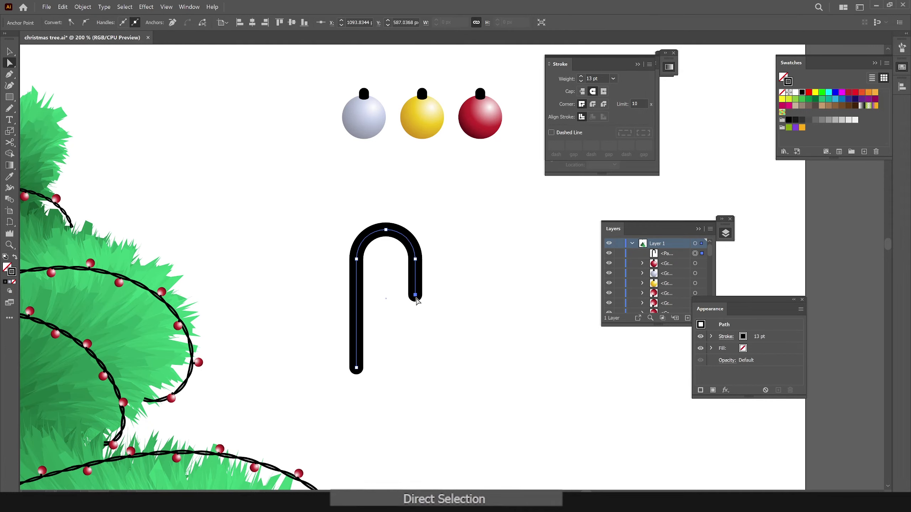
drag(416, 297, 416, 290)
key(v)
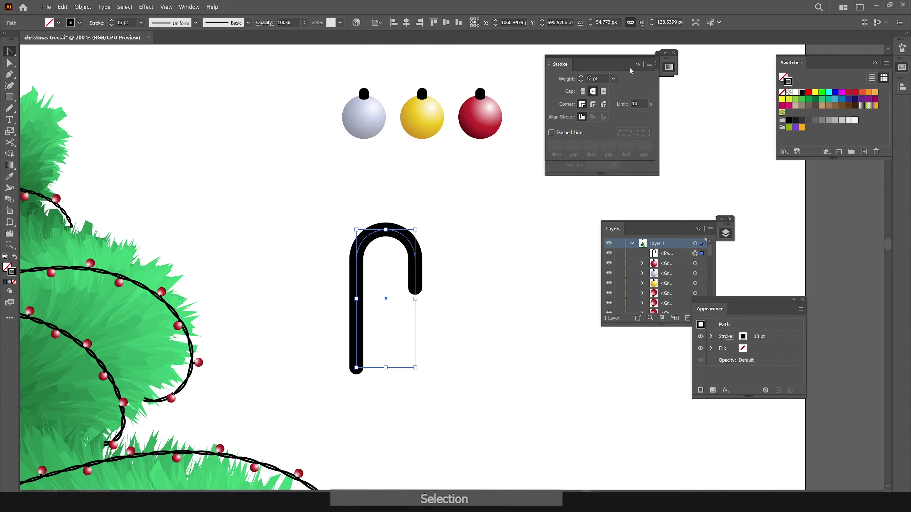
Raise the cane's stroke to 20 pt and scale it down proportionally to about 41 × 97 px
shift+click(581, 77)
key(ctrl+z)
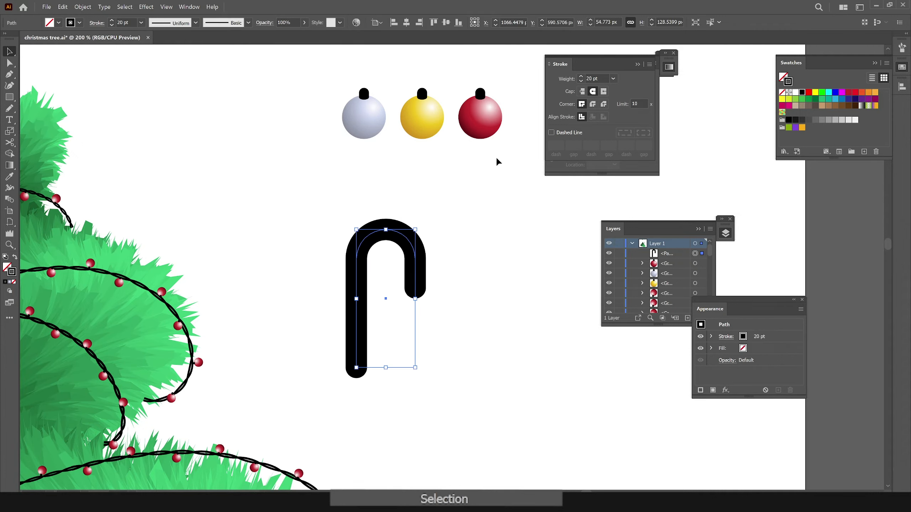
key(s)
drag(502, 149, 476, 183)
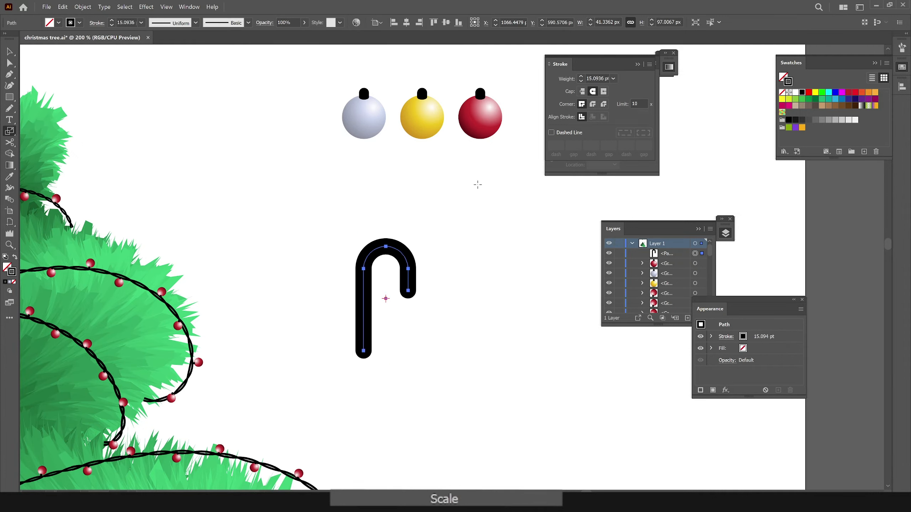
Shorten the free end of the scaled cane's hook a little
key(v)
key(a)
click(408, 292)
drag(408, 292, 409, 285)
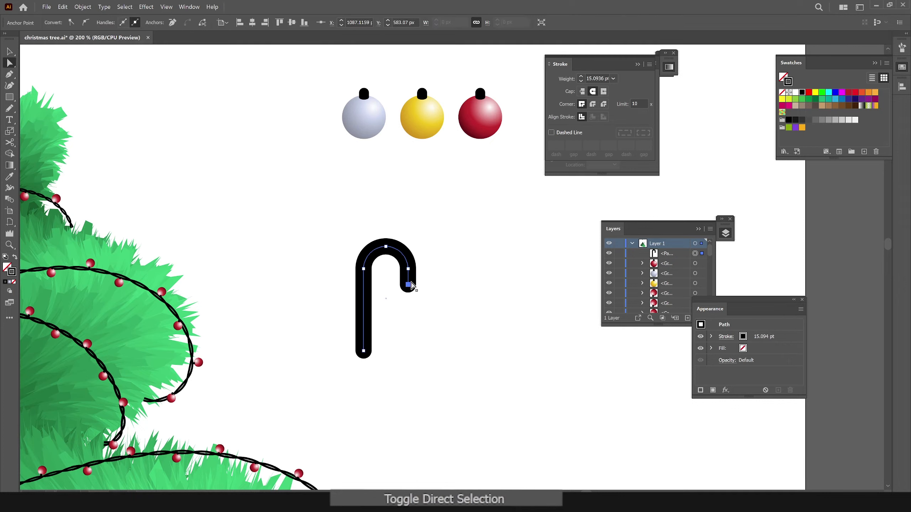
Set the scaled cane's stroke to 20 pt and lengthen its long leg to a height of about 103 px
shift+click(581, 77)
key(v)
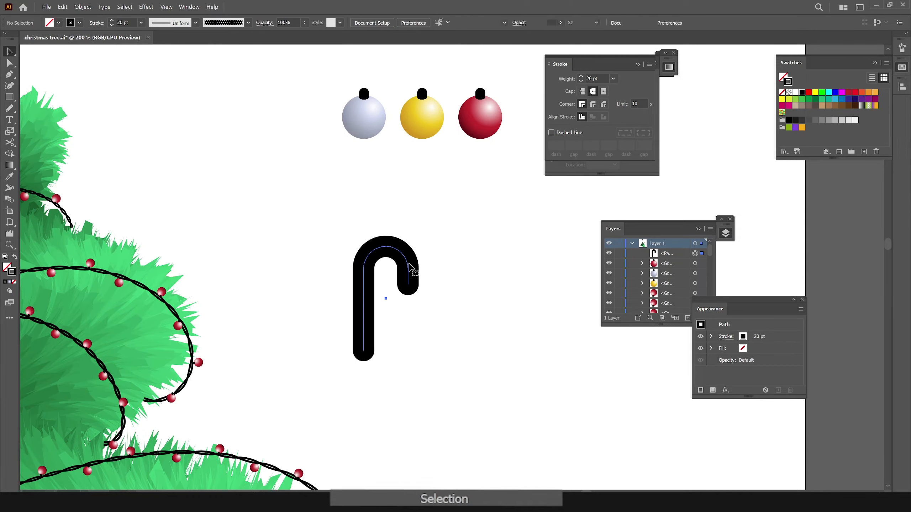
key(a)
drag(364, 350, 364, 357)
click(441, 190)
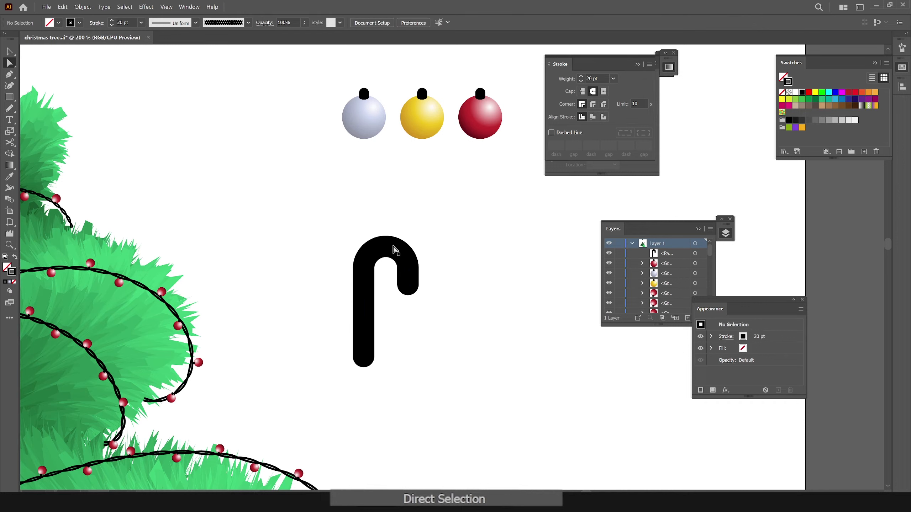
Draw a slanted line about 109 × 63 px across the cane's hook and give it a white 8 pt stroke
key(backslash)
mouse_move(450, 213)
mouse_down()
mouse_move(451, 225)
mouse_move(446, 211)
mouse_up()
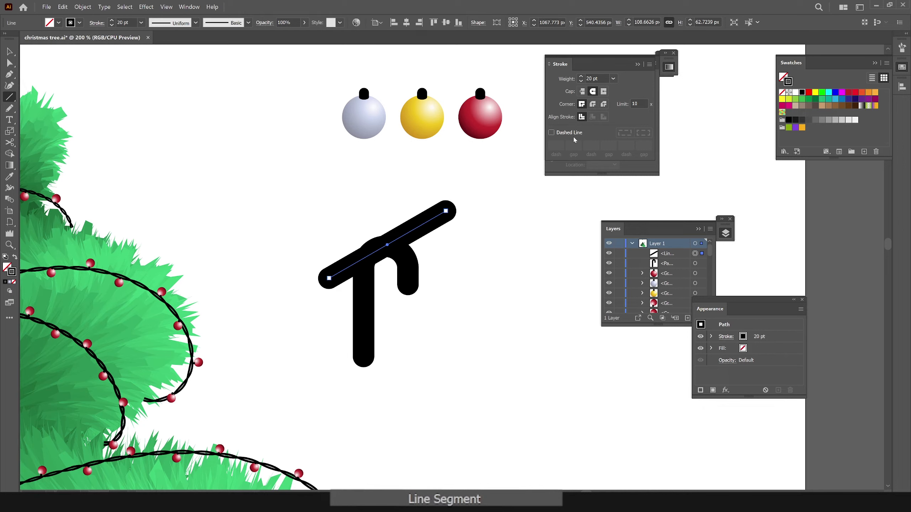
click(603, 77)
text(8)
key(Return)
key(v)
click(437, 223)
Select the cane path and change its stroke from black to dark red
click(427, 224)
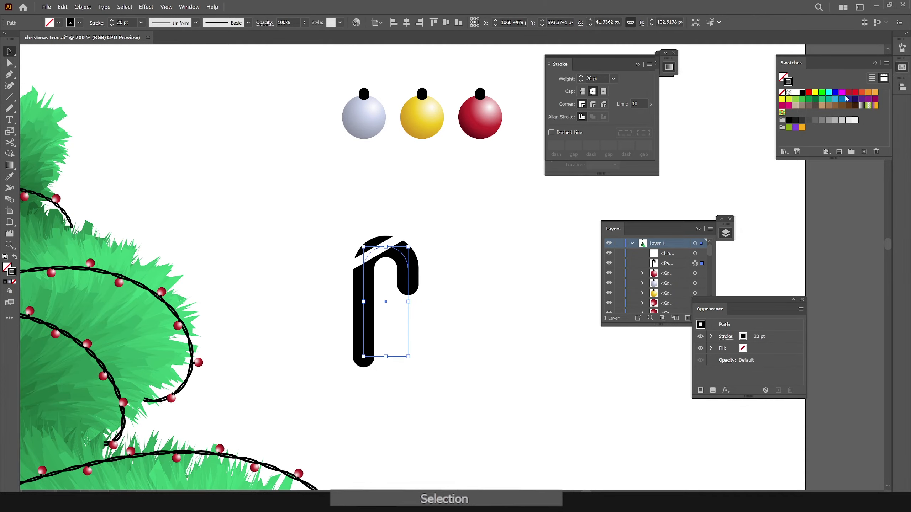
click(849, 93)
key(a)
click(427, 254)
key(v)
Copy the white stripe about 25 px straight down and repeat the copy three times along the cane
click(411, 231)
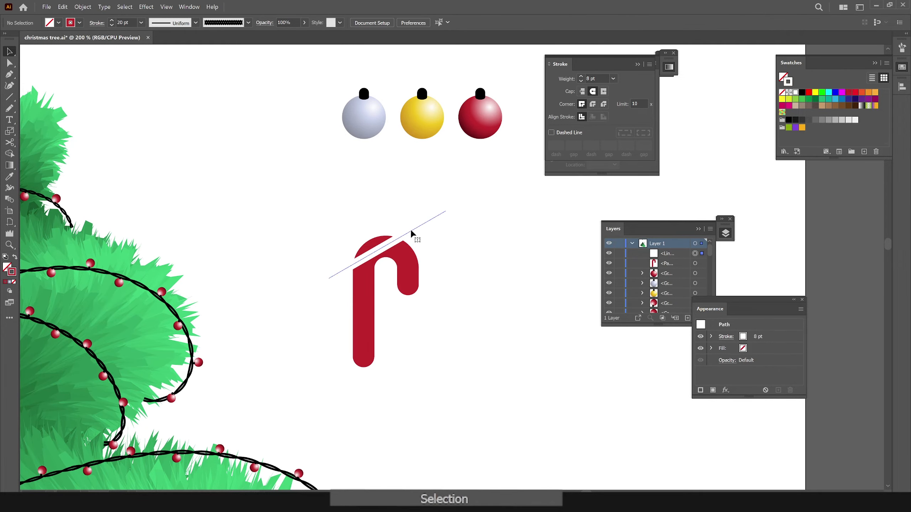
drag(411, 233, 413, 262)
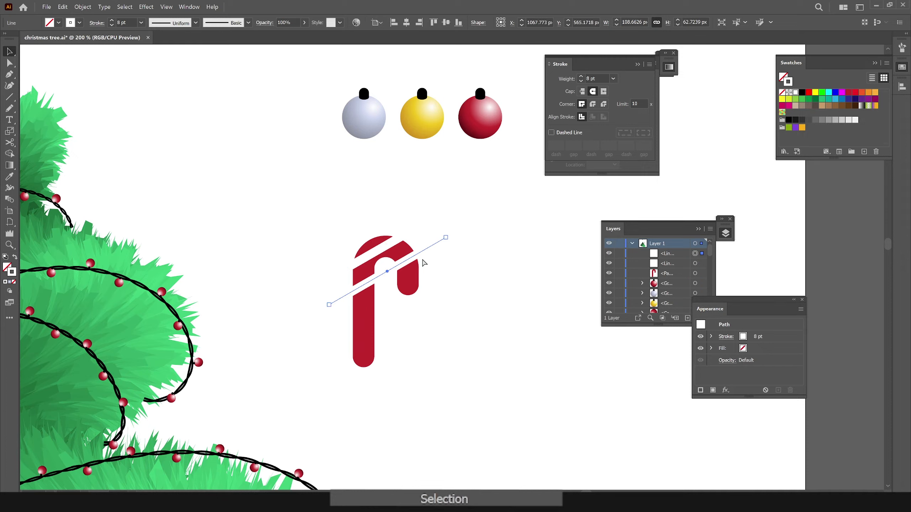
key(ctrl+d)
key(ctrl+d)
key(ctrl+d)
key(v)
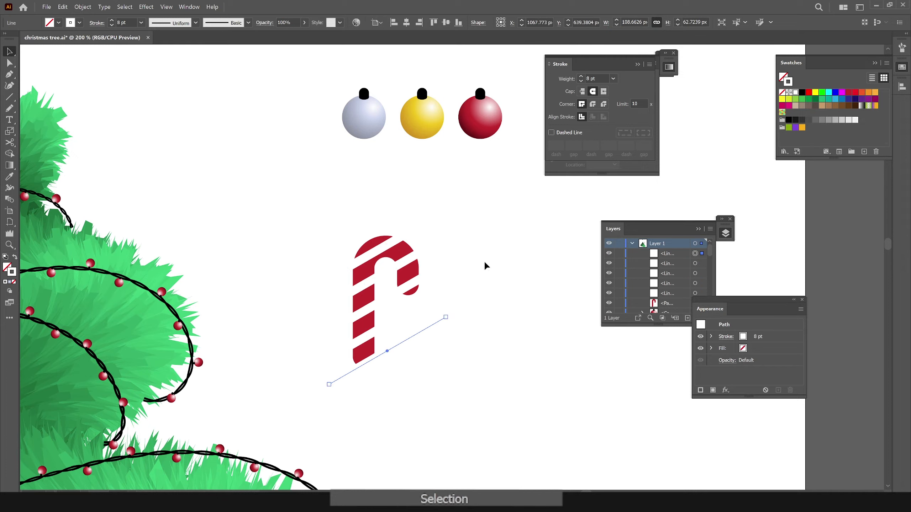
Select the five white stripes without the cane and move them up about 3.5 px
drag(451, 190, 337, 381)
click(364, 327)
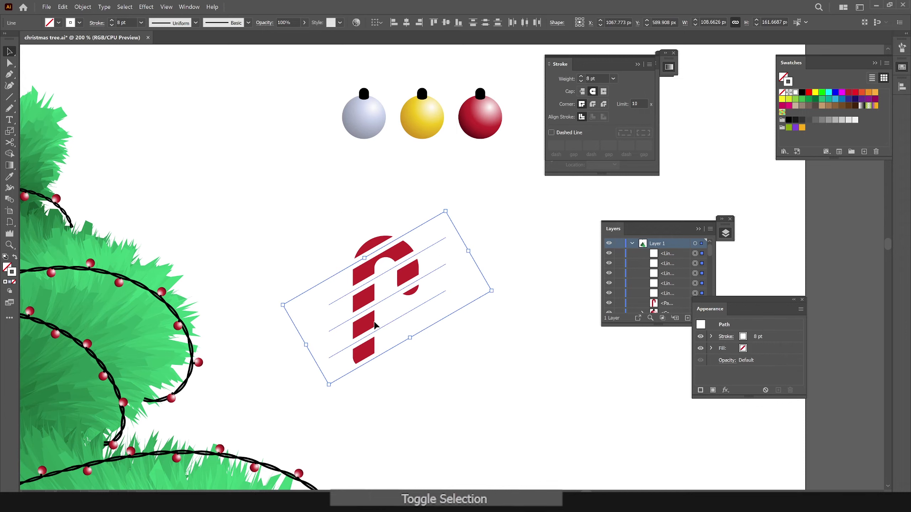
drag(389, 292, 389, 288)
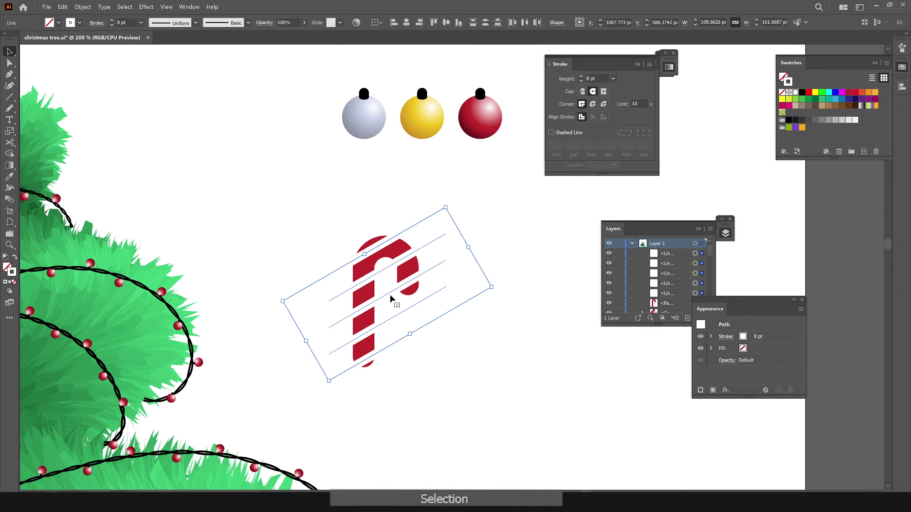
Set the white stripes' stroke to 10 pt and tighten their spacing along the cane
click(581, 82)
click(581, 83)
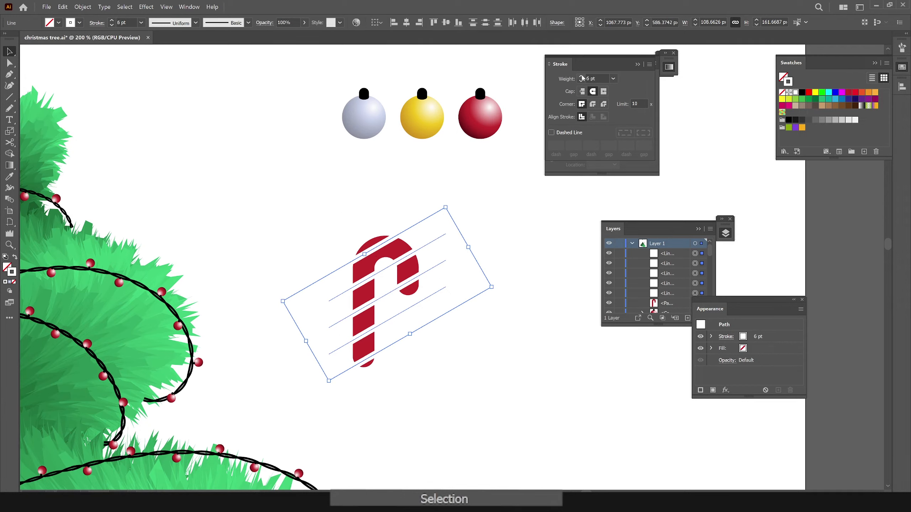
click(581, 77)
click(581, 77)
click(581, 77)
click(581, 77)
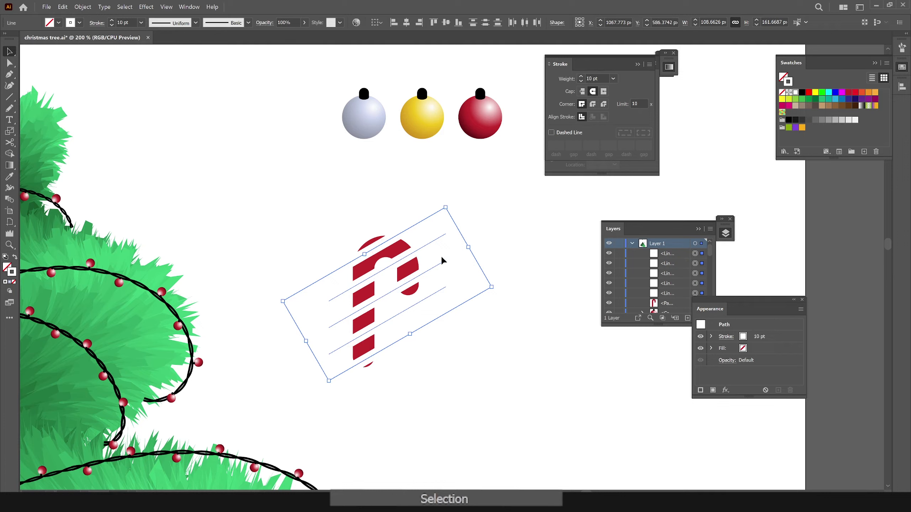
drag(365, 255, 411, 250)
Select the cane together with all its stripes and expand them into filled shapes
drag(449, 214, 333, 376)
click(83, 7)
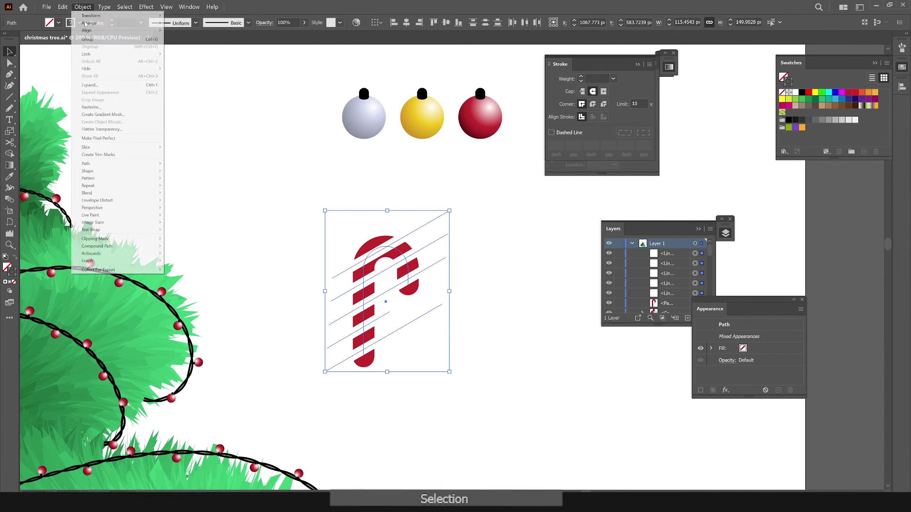
click(89, 85)
click(442, 324)
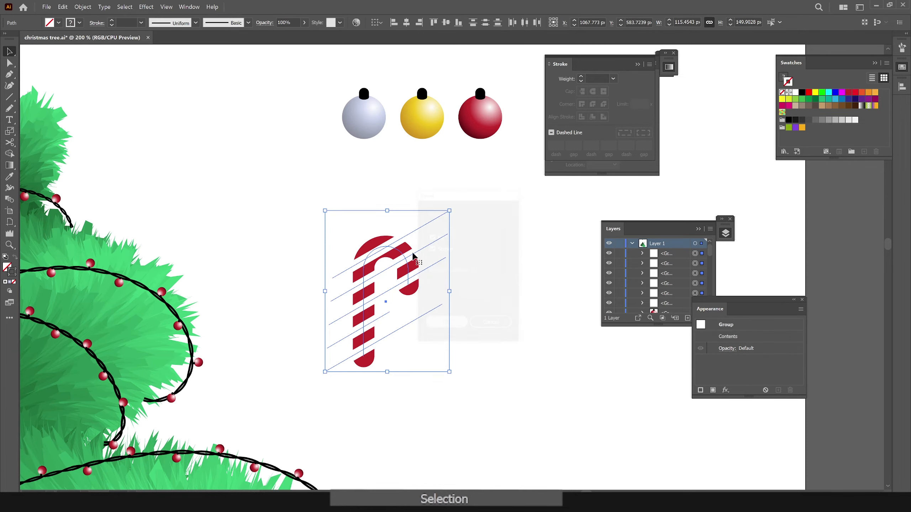
Remove the parts of the white stripes that lie outside the cane with the Shape Builder
key(shift+m)
drag(433, 209, 429, 326)
drag(384, 265, 383, 333)
drag(340, 267, 333, 377)
key(v)
click(436, 233)
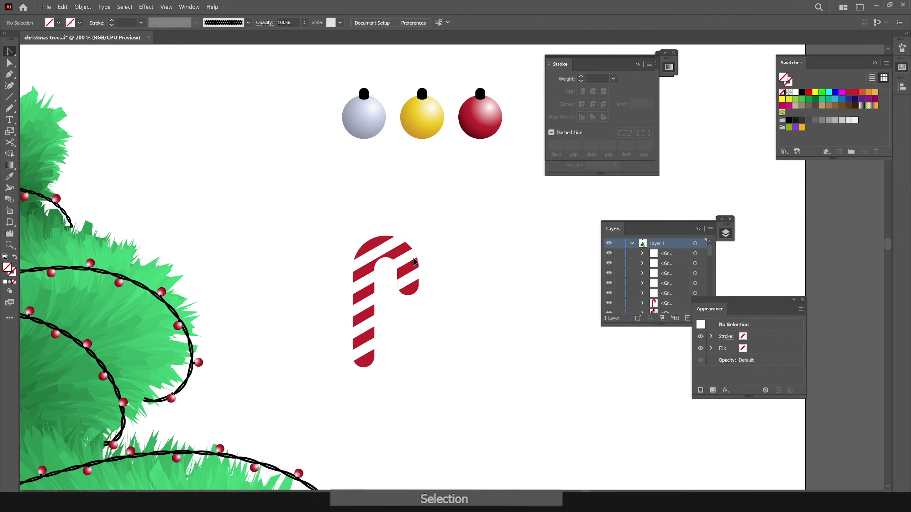
Group all the pieces of the striped candy cane
drag(439, 223, 321, 397)
key(ctrl+g)
click(432, 310)
Draw a closed Pen shape over the inner side of the cane's hook, extending past its tip, and fill it black
key(z)
click(391, 240)
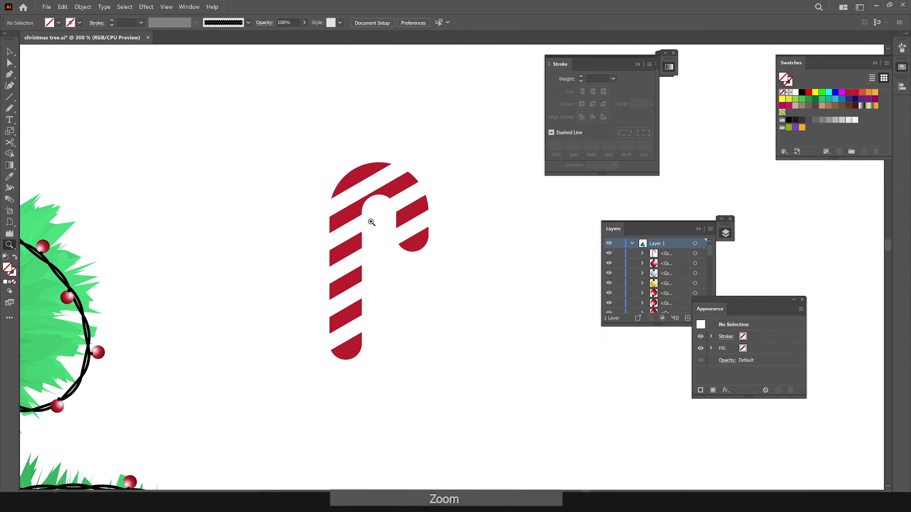
key(n)
key(p)
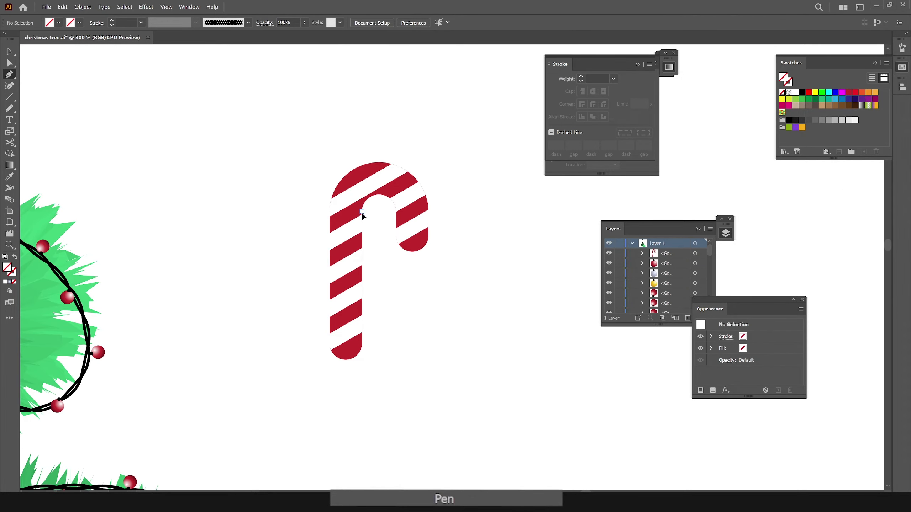
click(362, 211)
click(399, 190)
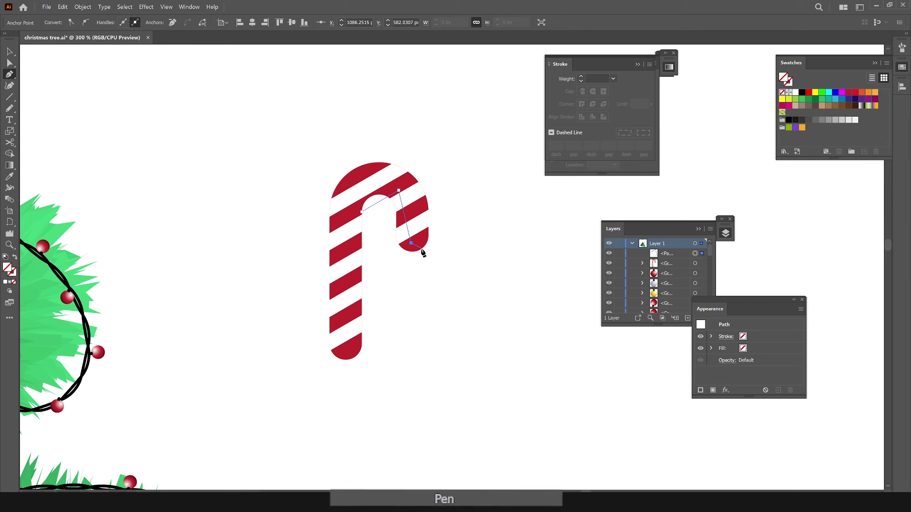
ctrl+click(423, 253)
drag(432, 243, 449, 230)
click(405, 283)
click(386, 258)
click(383, 236)
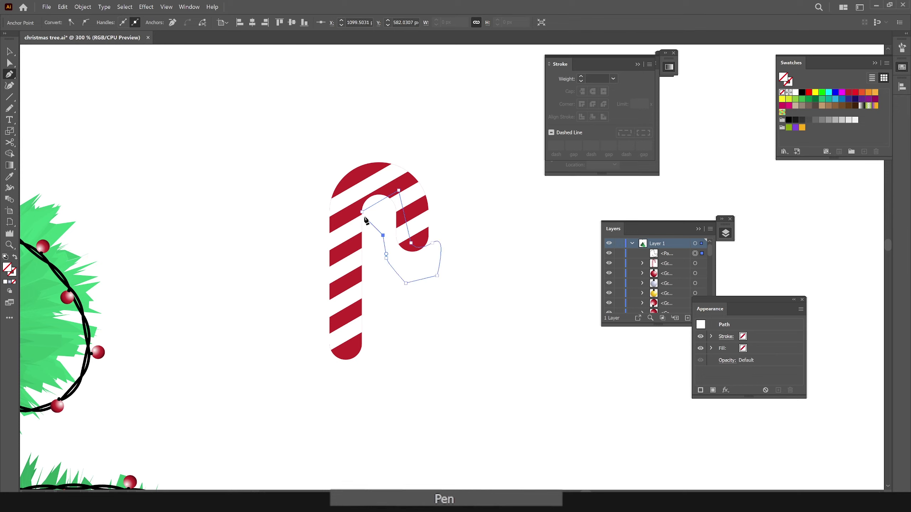
click(804, 93)
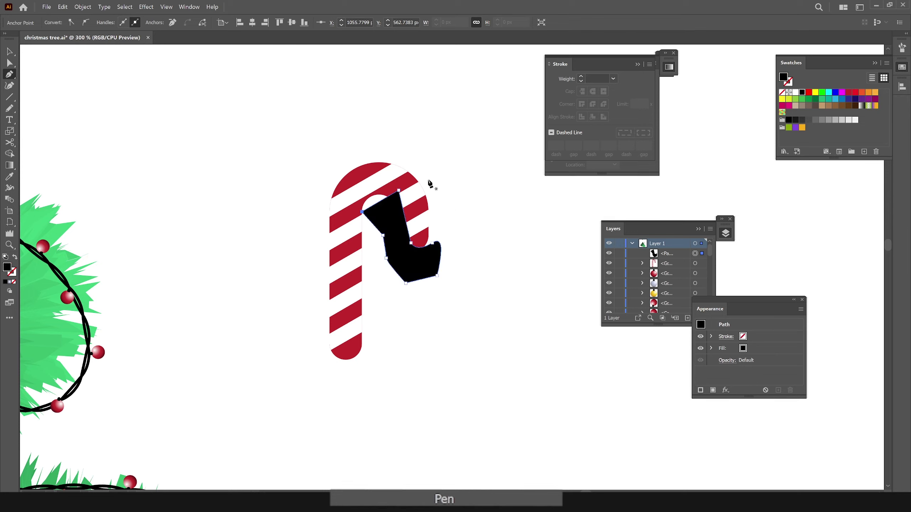
Curve the black shape's upper and right edges so that they follow the inner bend of the hook
key(shift+c)
drag(380, 202, 373, 190)
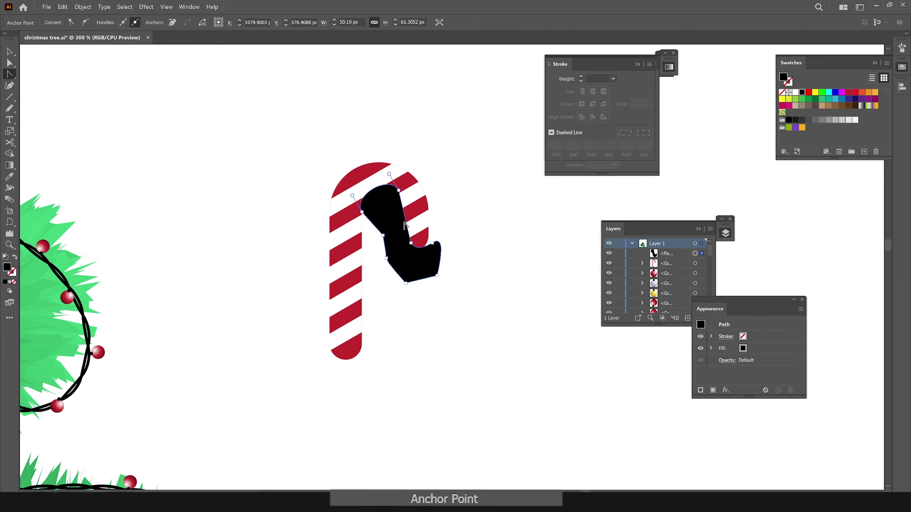
key(shift+x)
drag(406, 225, 404, 228)
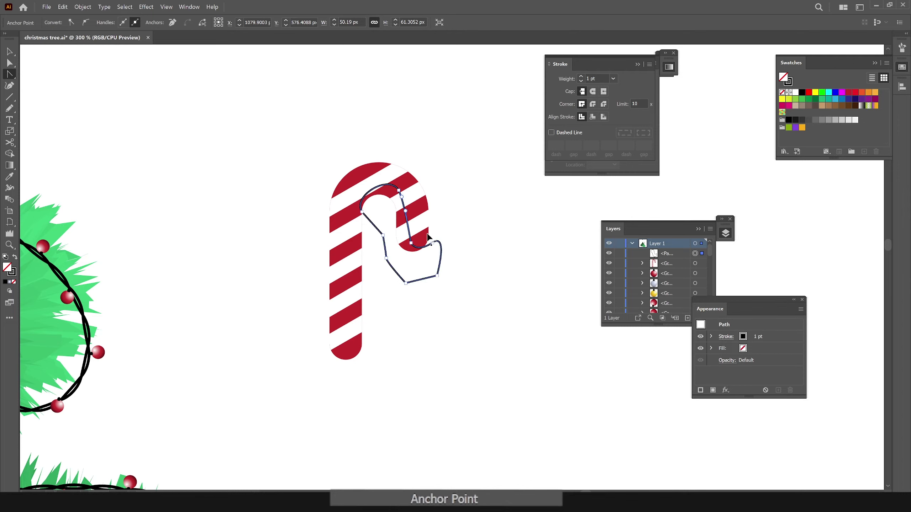
drag(405, 216, 418, 213)
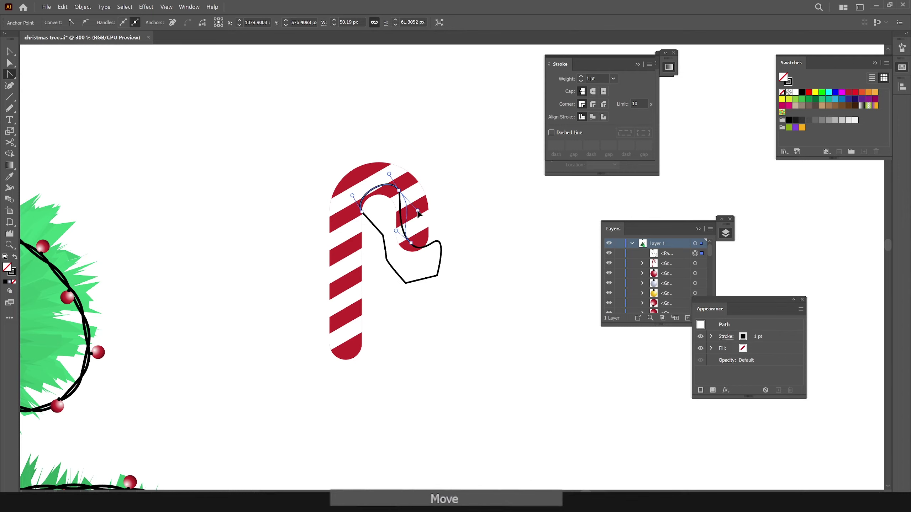
key(shift+x)
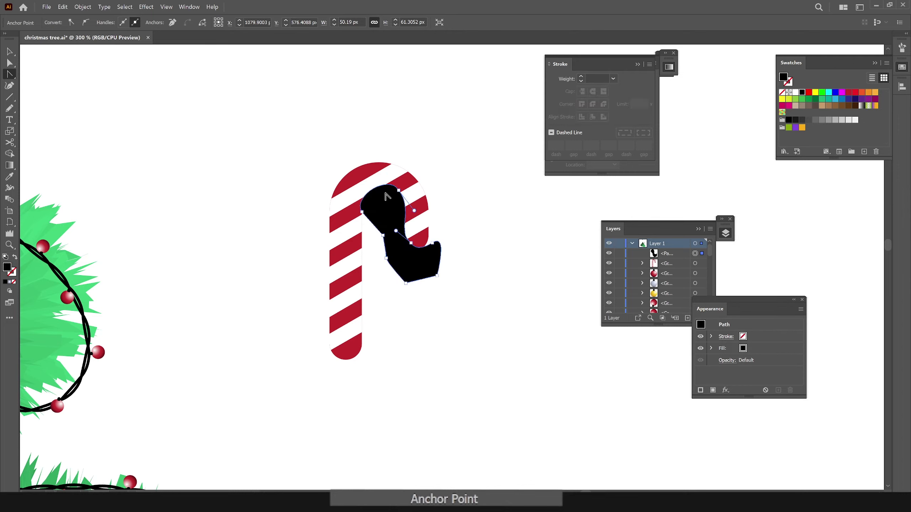
key(a)
click(399, 190)
drag(380, 173, 380, 172)
Select the black shape with the cane and remove its part outside the cane with the Shape Builder
shift+click(419, 220)
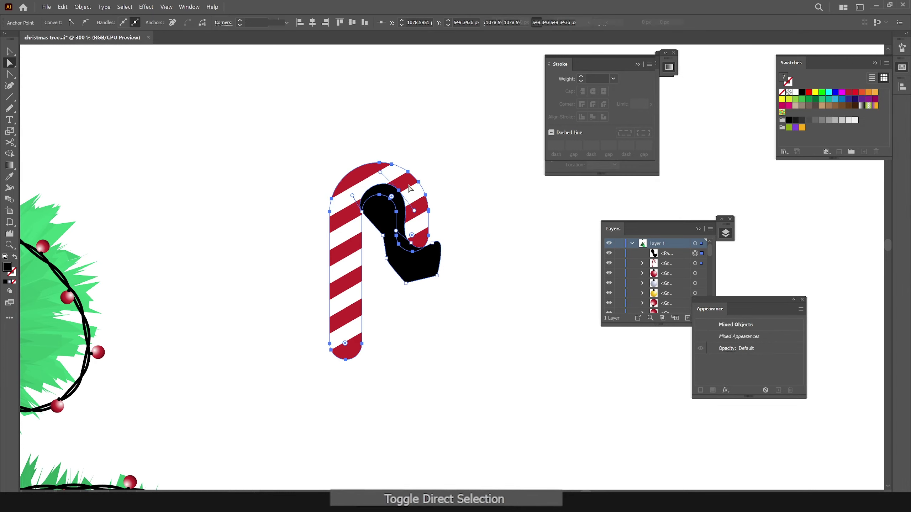
key(shift+m)
alt+click(425, 269)
key(a)
click(407, 289)
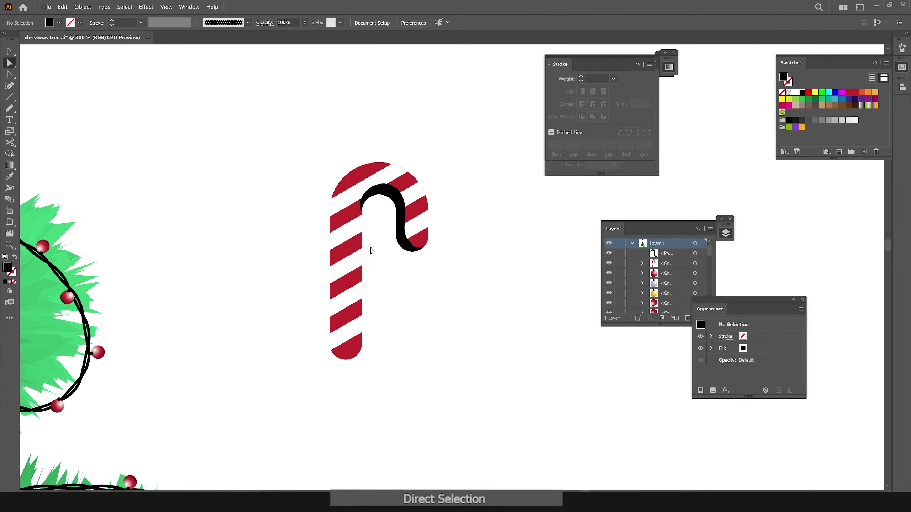
click(407, 248)
key(n)
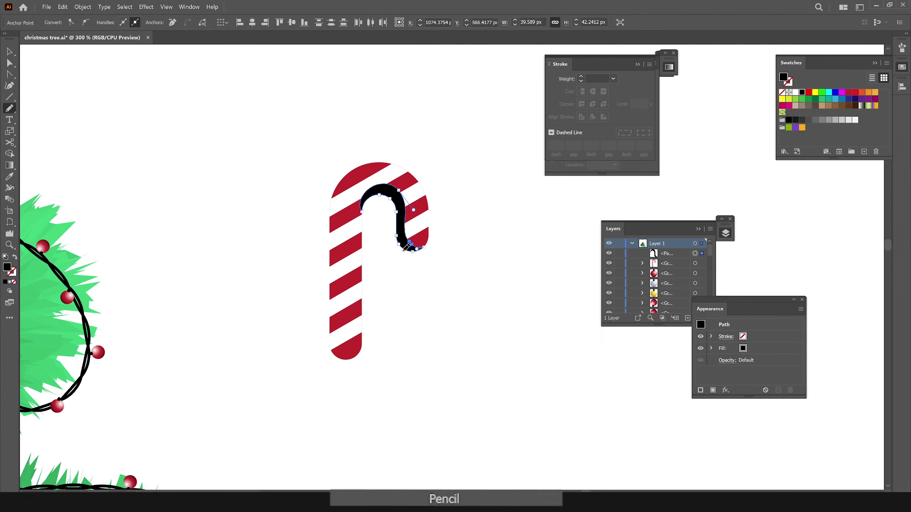
key(a)
click(427, 258)
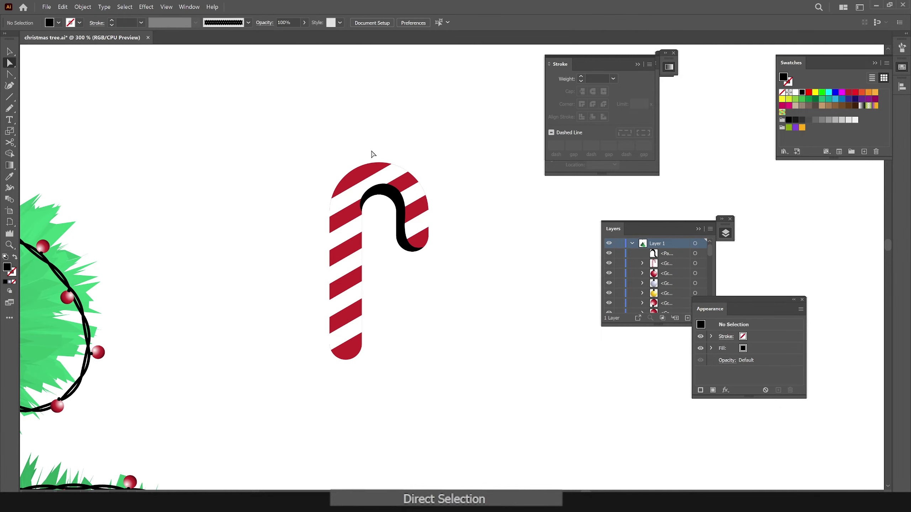
Draw a closed black Pen shape covering the outer left side of the cane, from the hook's top around to below its base
key(n)
key(p)
click(391, 164)
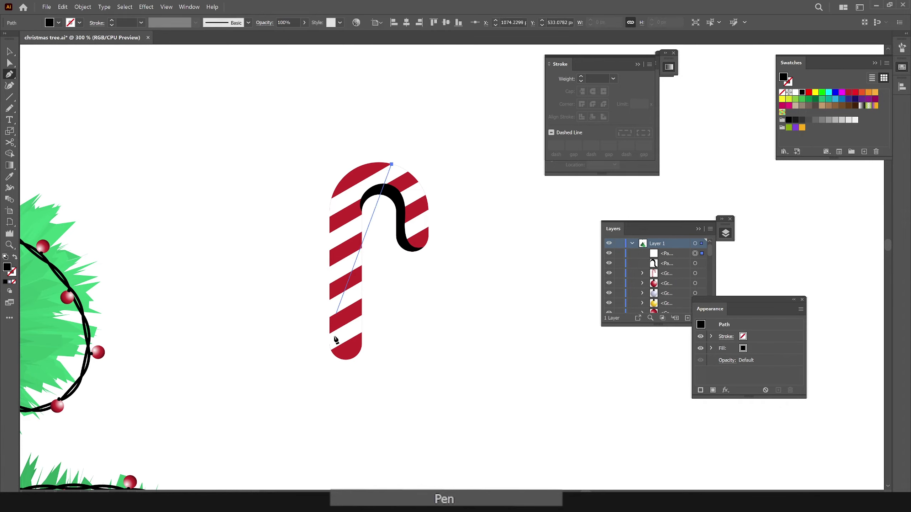
click(344, 212)
drag(345, 349, 380, 344)
drag(373, 377, 368, 379)
drag(323, 386, 309, 369)
drag(278, 306, 278, 292)
drag(295, 183, 301, 177)
click(343, 139)
drag(389, 132, 394, 132)
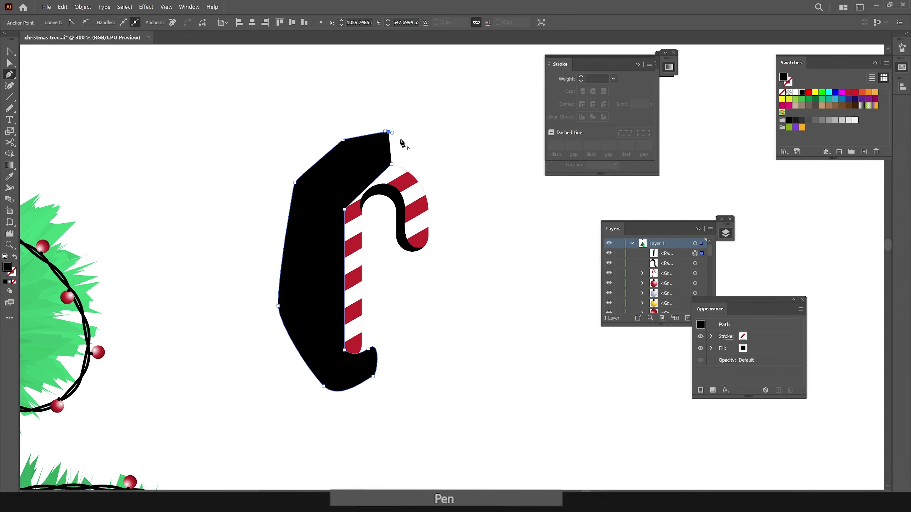
click(401, 137)
click(392, 164)
Show the new shape as an outline and curve its inner edge to follow the cane's hook and rounded base
key(shift+x)
key(shift+c)
drag(369, 186, 361, 181)
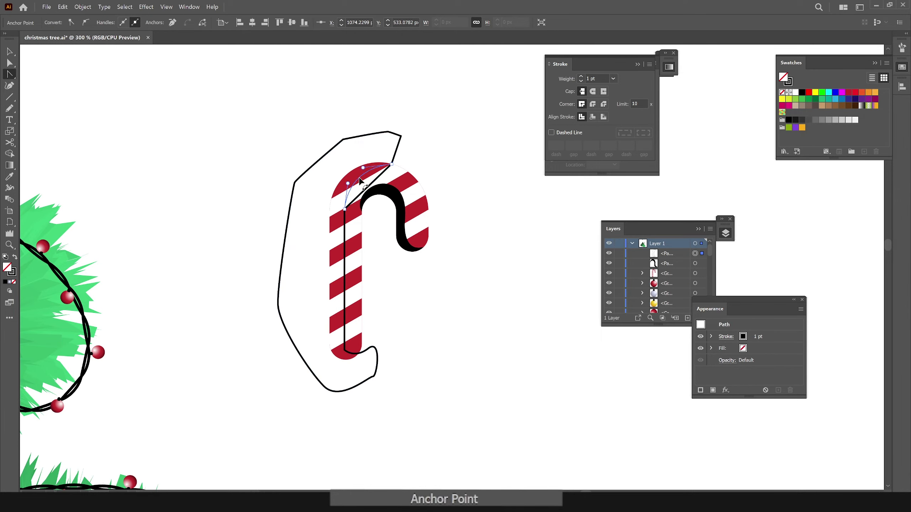
key(a)
click(353, 350)
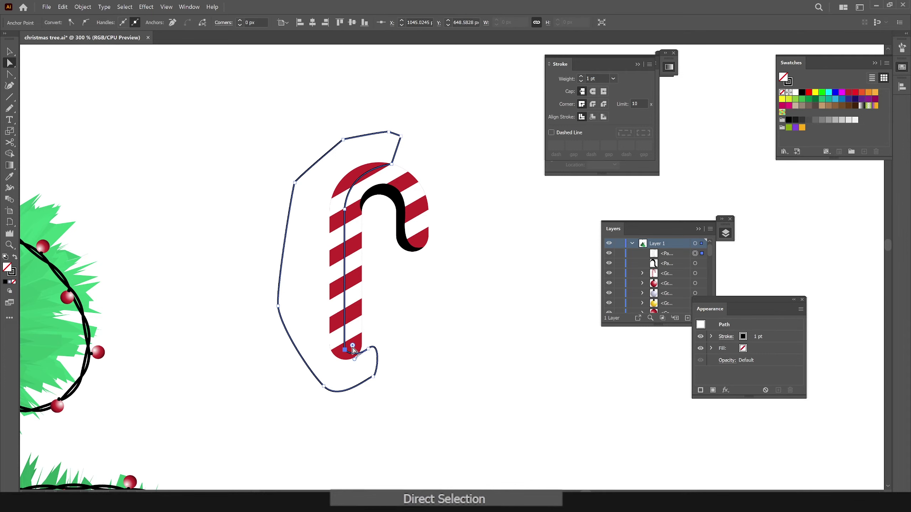
drag(424, 321, 425, 316)
Restore the shape's black fill, select it with the cane and remove its part outside the cane with the Shape Builder
key(shift+x)
shift+click(418, 192)
key(shift+m)
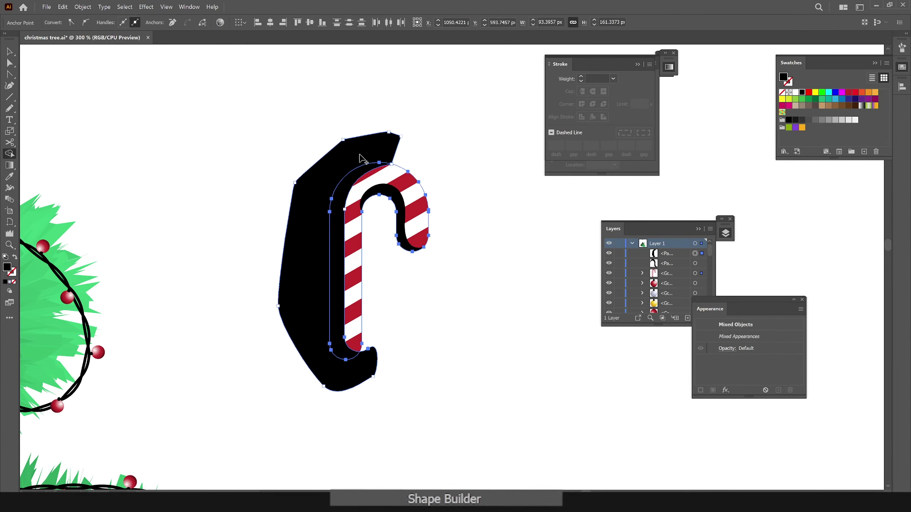
alt+click(362, 157)
Set both black shading shapes on the cane to Multiply blending with 55% opacity
key(a)
key(v)
click(265, 22)
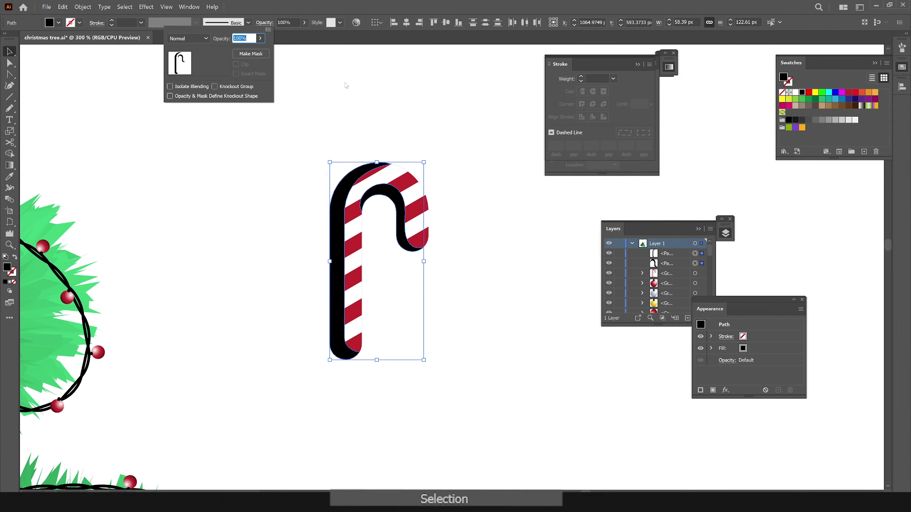
click(196, 41)
click(187, 71)
text(55)
key(Return)
Lower both shading shapes' opacity to 35% and fill them with a dark red
click(258, 25)
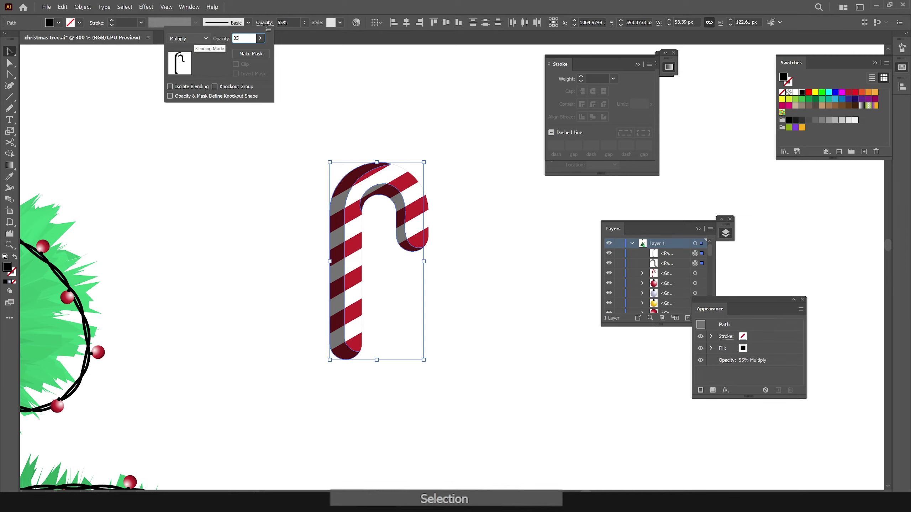
key(Return)
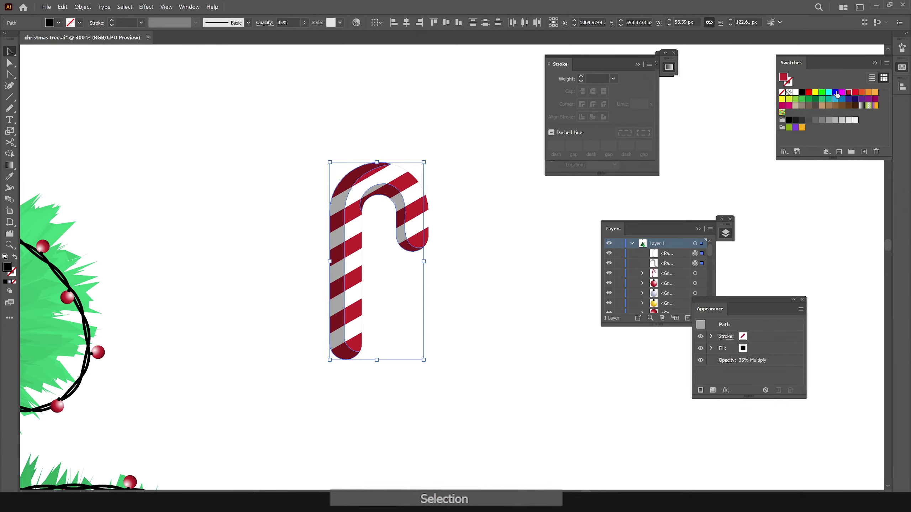
double_click(783, 77)
click(682, 311)
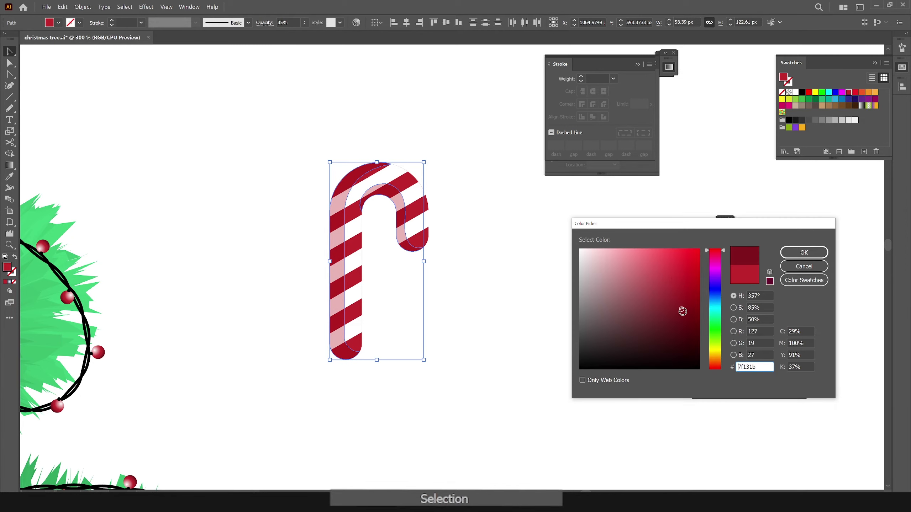
click(804, 252)
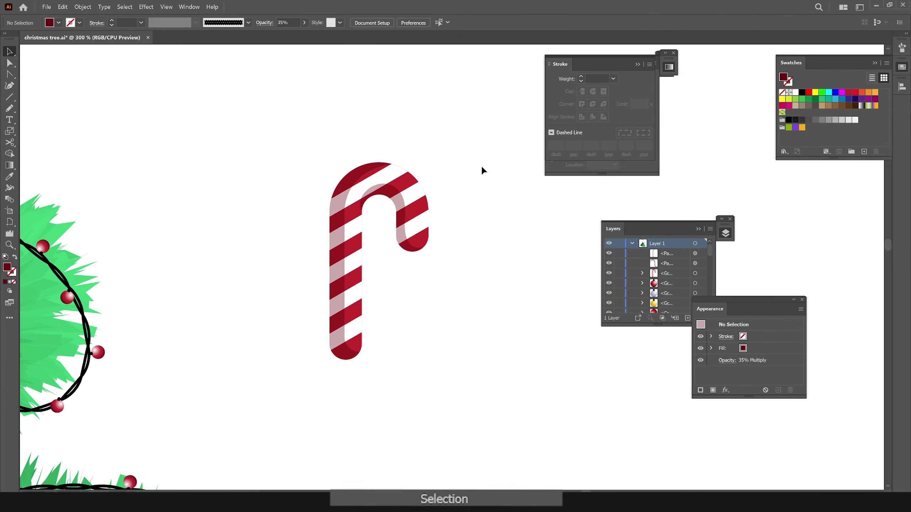
Set the opacity of the two dark red shading shapes to 55%
click(348, 222)
shift+click(400, 208)
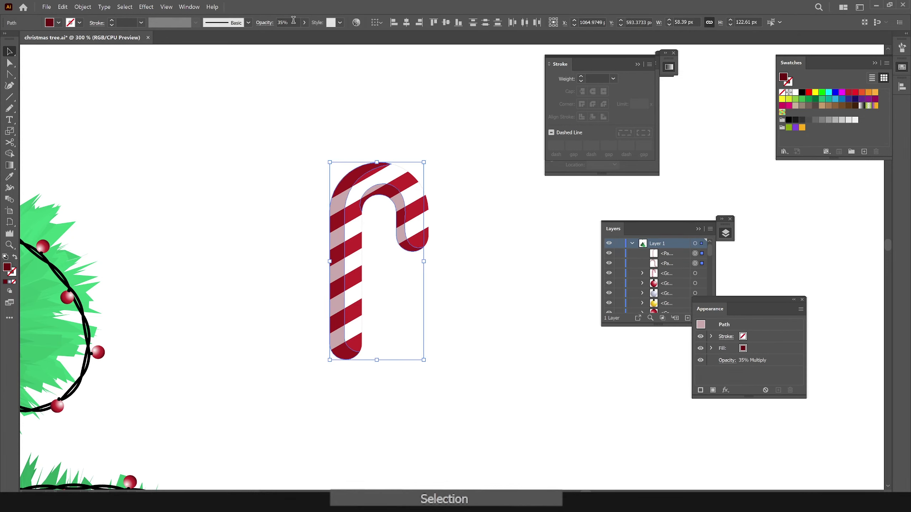
key(Return)
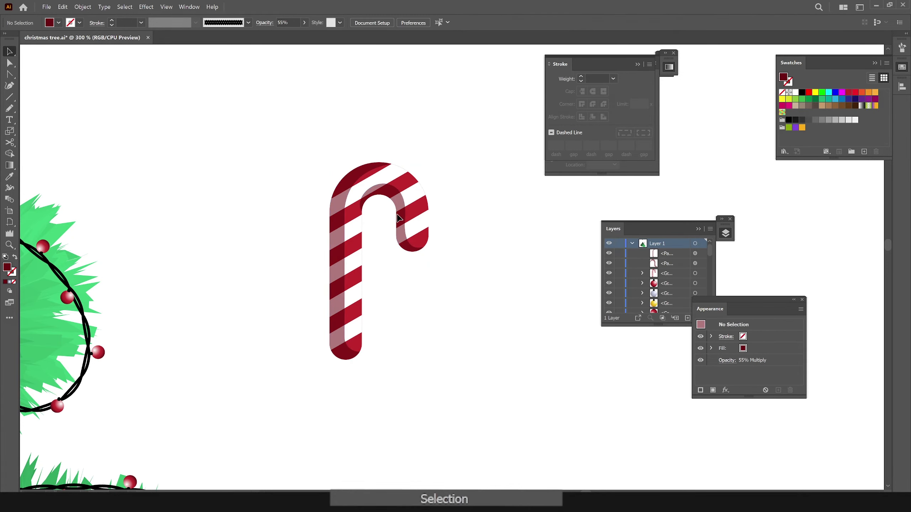
Group the candy cane with its shading and place it just below the silver ornament
drag(452, 134, 291, 390)
key(ctrl+g)
key(z)
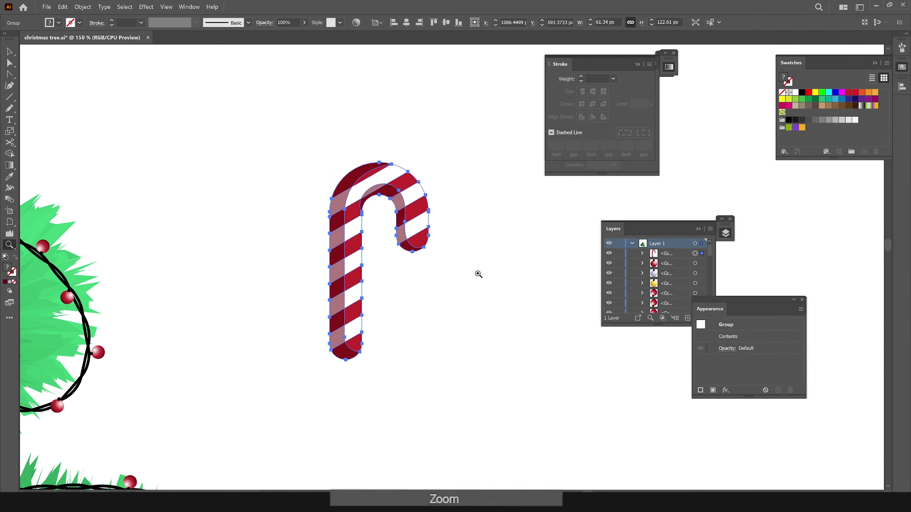
alt+click(477, 262)
key(v)
drag(395, 247, 376, 186)
click(424, 228)
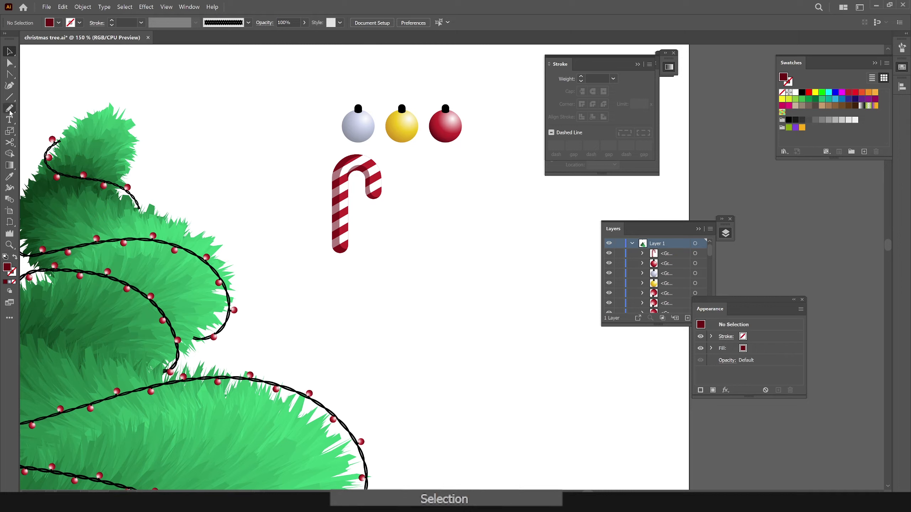
Draw a five-pointed star beside the candy cane and fill it with the yellow ornament's gradient
drag(9, 100, 43, 131)
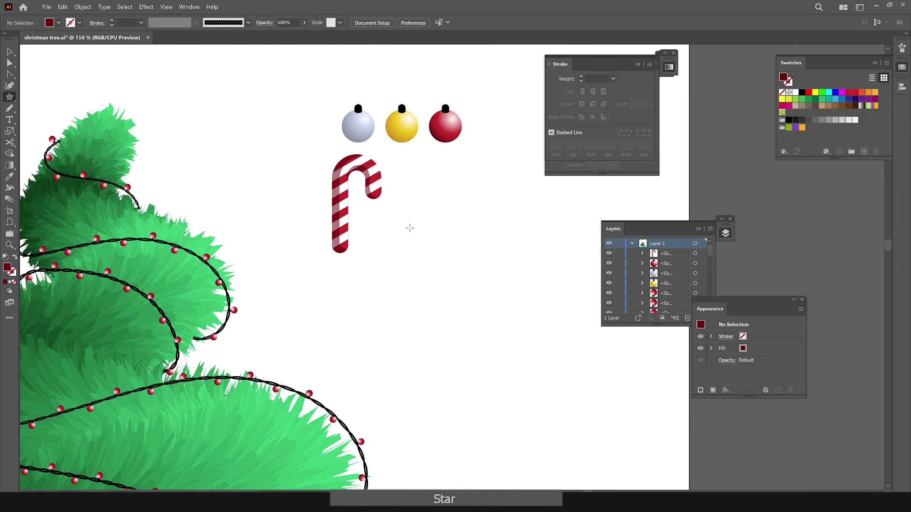
drag(409, 227, 493, 291)
key(v)
key(i)
click(414, 133)
key(a)
key(ctrl+shift+a)
Draw a triangular Pen facet over the right half of the star's top point, reaching the star's centre
key(z)
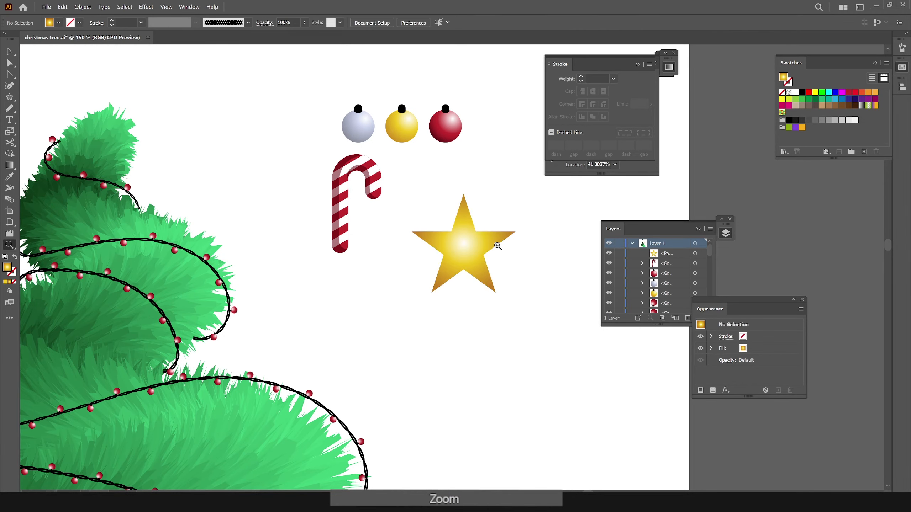
click(499, 244)
key(p)
click(405, 201)
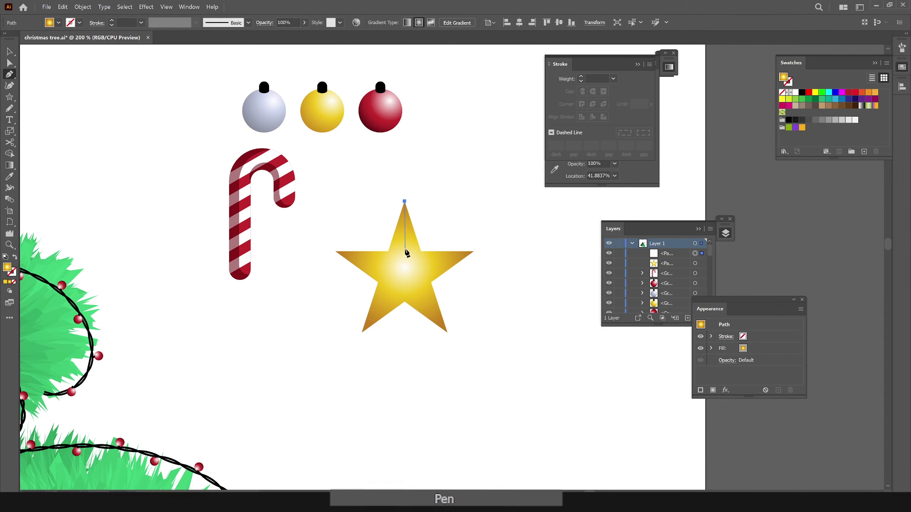
click(404, 266)
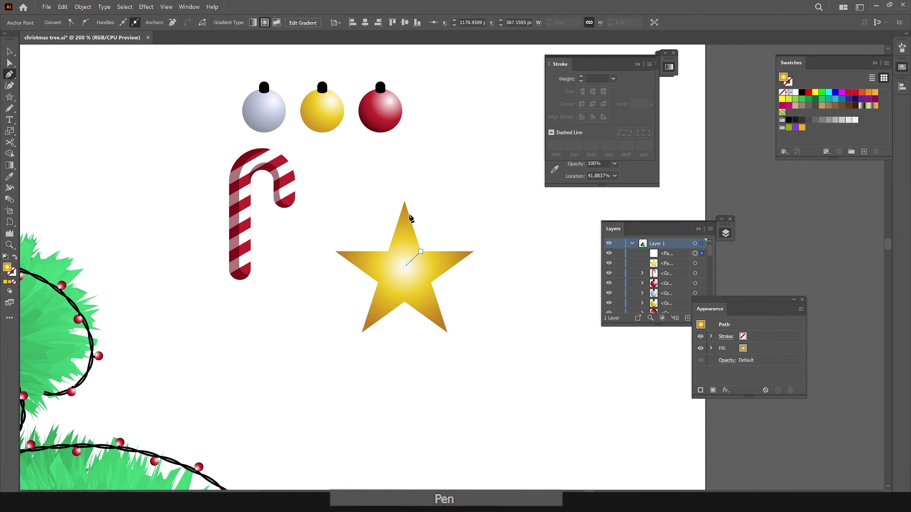
click(404, 202)
ctrl+click(435, 226)
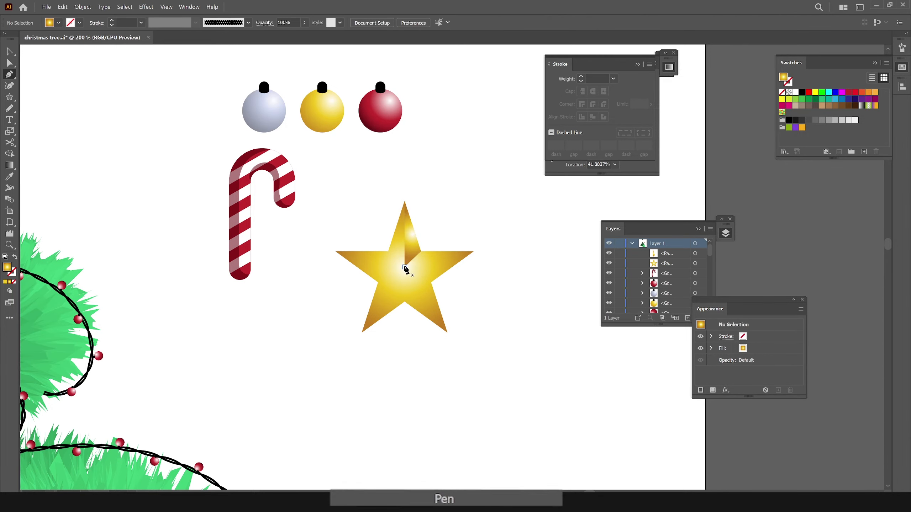
Change the facet's gradient to linear and angle it at about -138°
key(a)
click(411, 248)
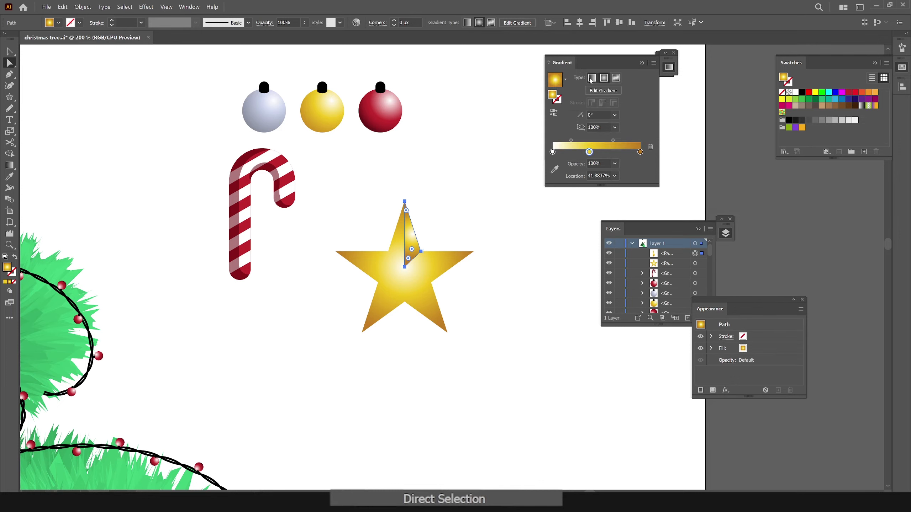
click(591, 78)
click(553, 113)
click(457, 217)
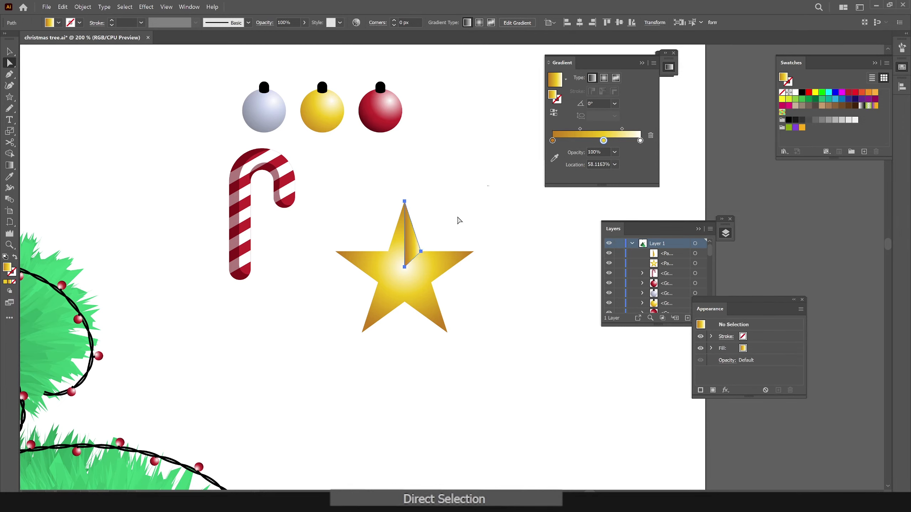
key(g)
drag(424, 217, 396, 242)
click(555, 114)
key(a)
click(463, 214)
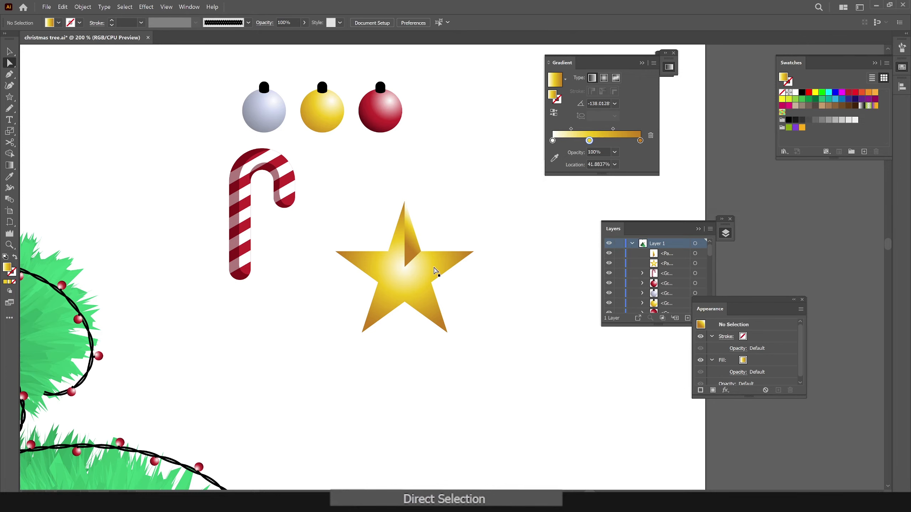
Lighten the facet's gradient by replacing its brown end stop with the yellow stop at 100%
click(418, 249)
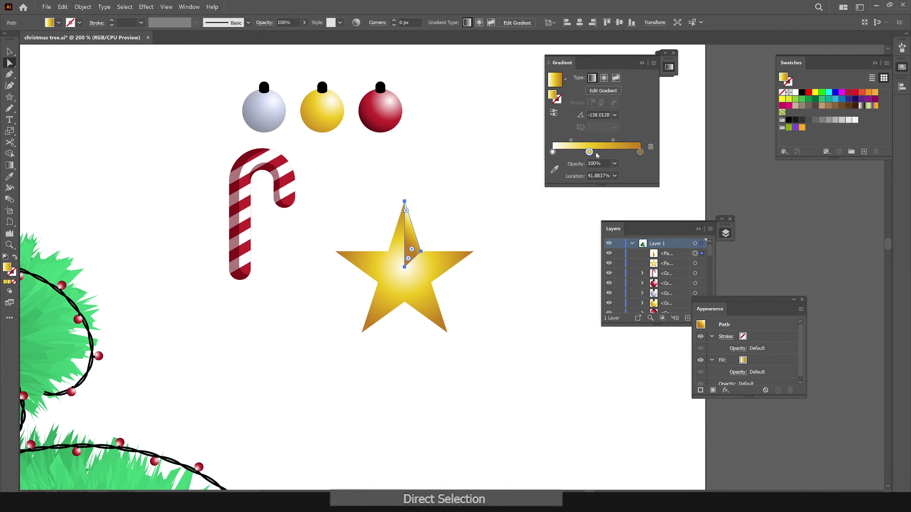
drag(589, 152, 640, 151)
click(486, 179)
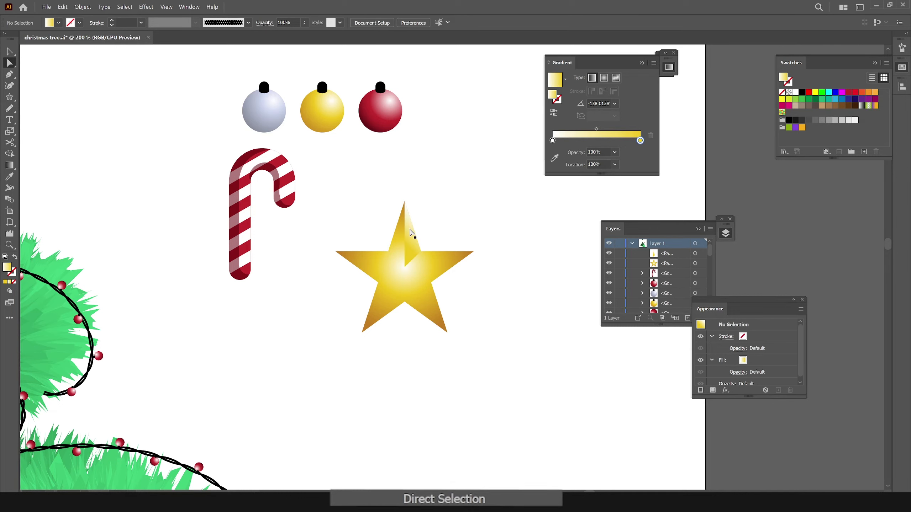
Draw a facet over the left half of the star's top point and give it the star's gradient as a linear one
key(p)
click(405, 201)
click(388, 251)
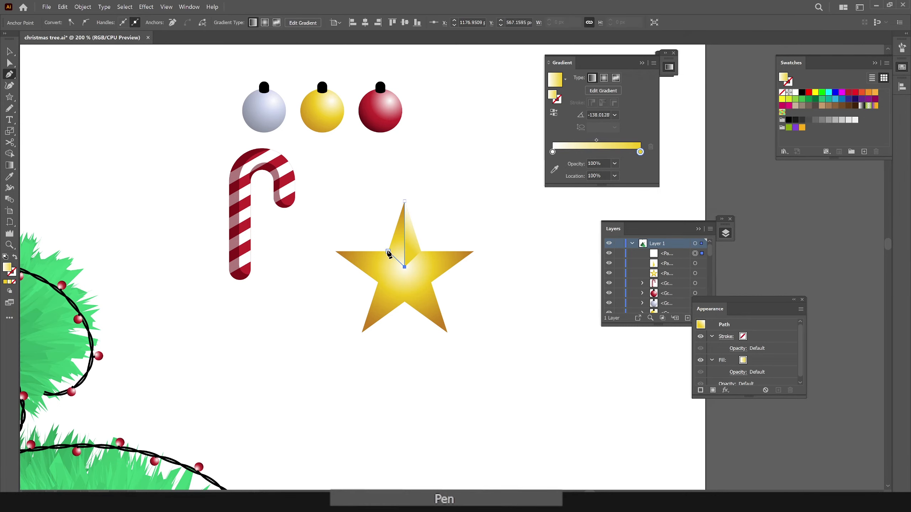
click(404, 202)
key(i)
click(430, 253)
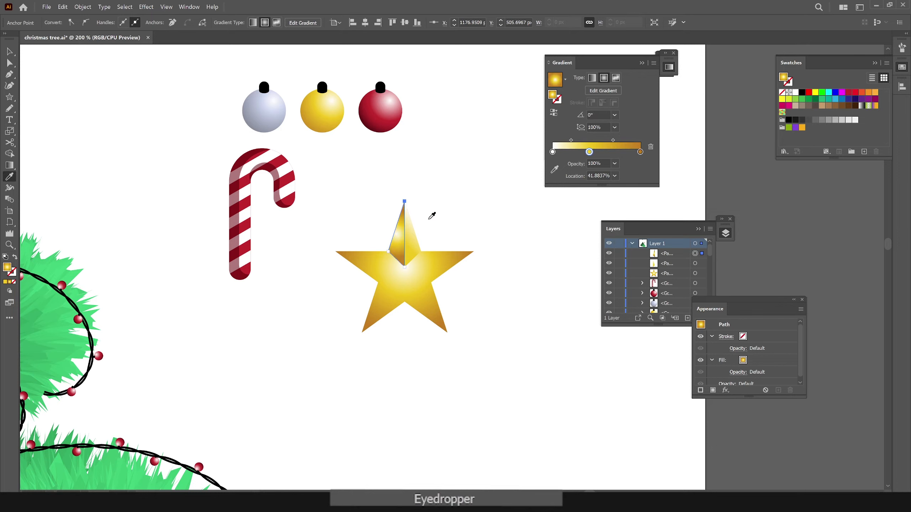
click(590, 82)
key(a)
click(434, 234)
Draw a facet with the same linear gradient over the upper half of the star's left point
key(p)
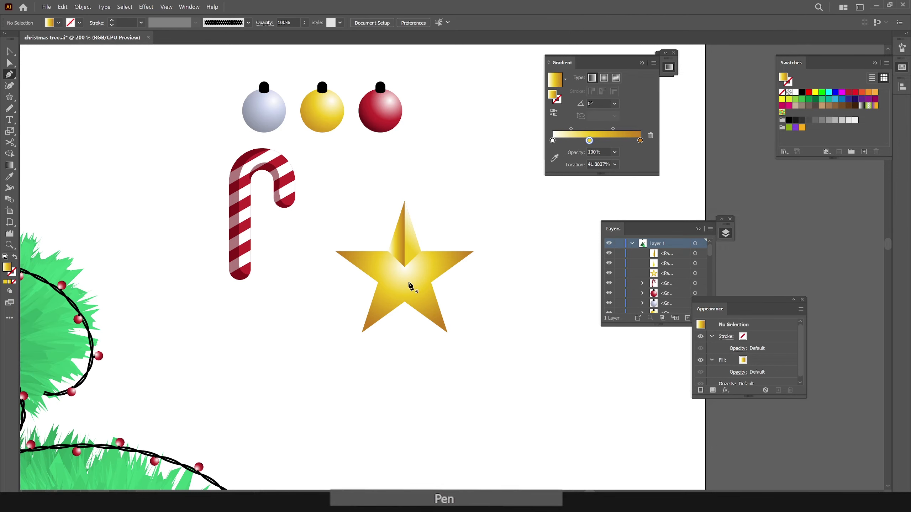
click(404, 267)
click(335, 251)
click(388, 251)
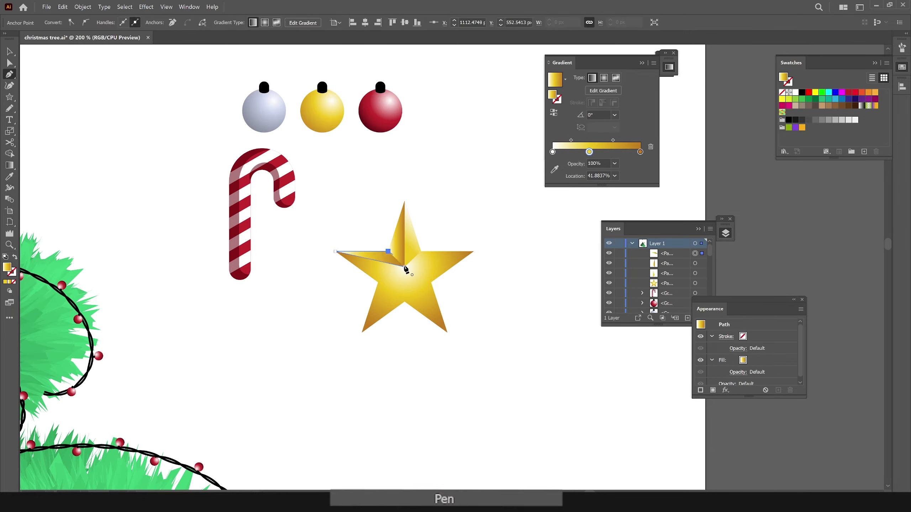
Draw a gradient facet over the left half of the star's lower-left point
click(361, 332)
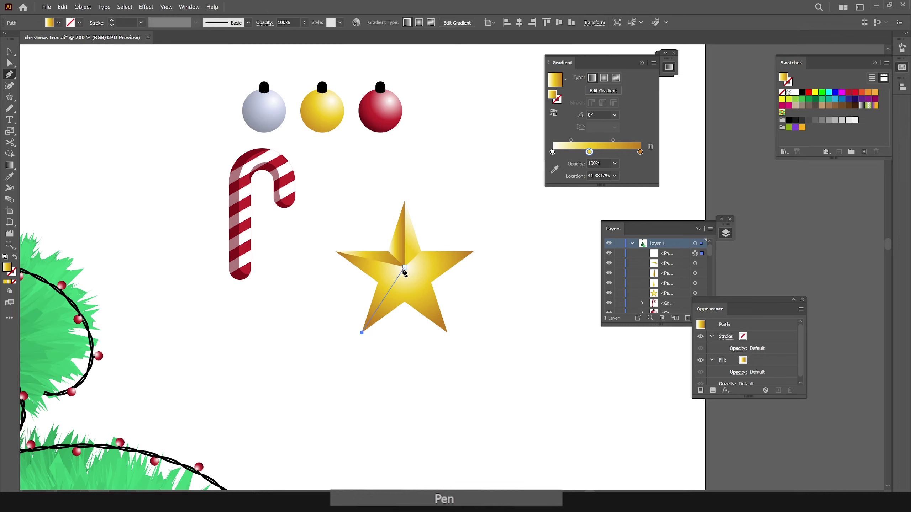
click(405, 268)
click(362, 333)
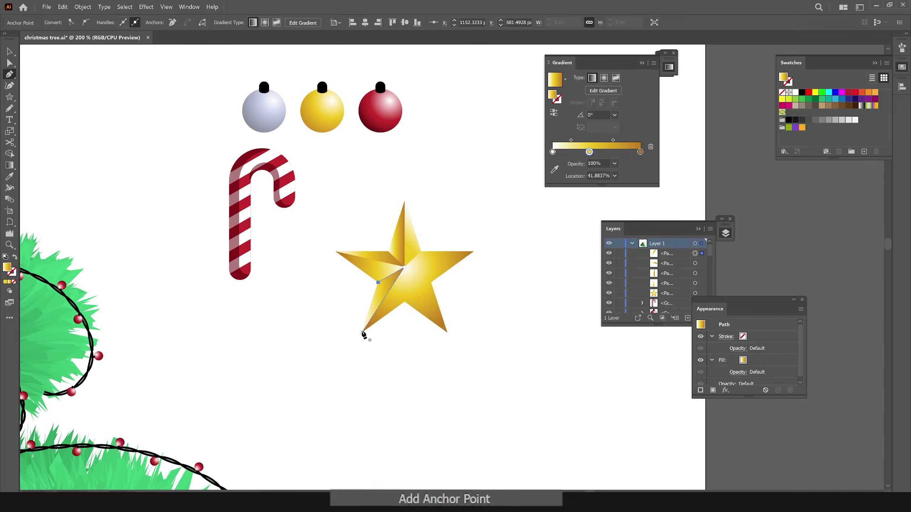
key(i)
key(a)
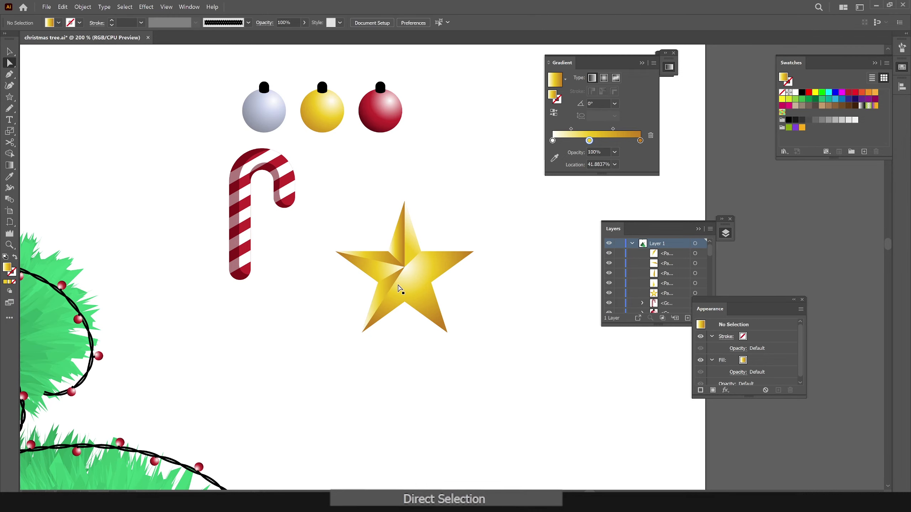
Draw a gradient facet over the lower half of the star's left point and select it
key(p)
click(405, 267)
click(335, 251)
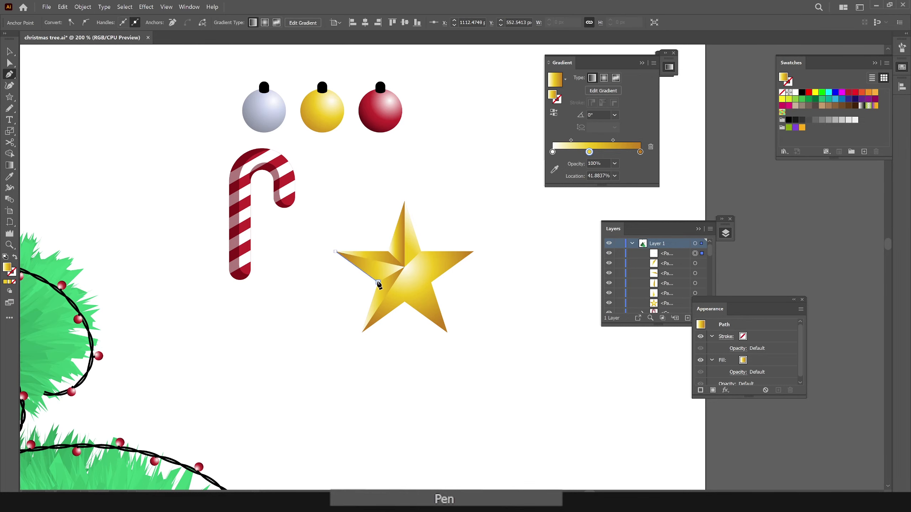
click(404, 268)
key(a)
click(369, 292)
click(387, 270)
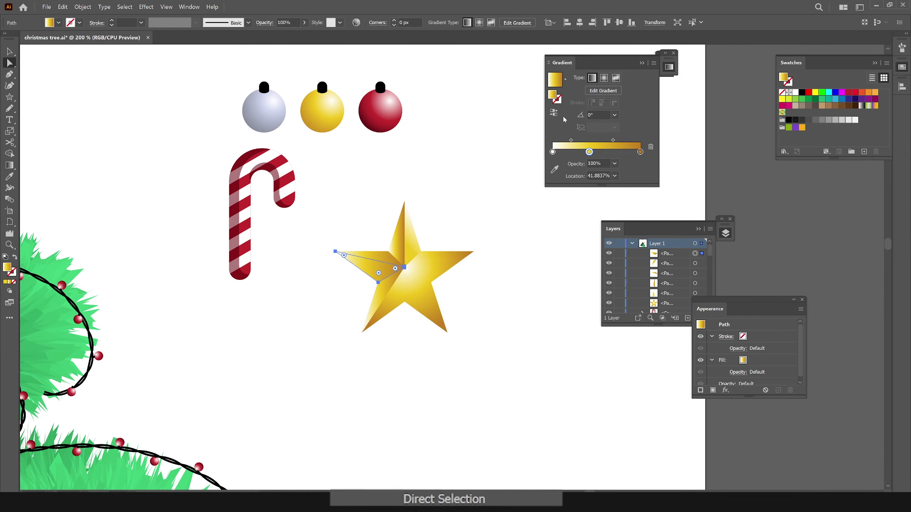
Reverse the gradient on the left point's lower facet and draw a gradient facet over the upper half of the right point
click(554, 113)
click(500, 198)
key(p)
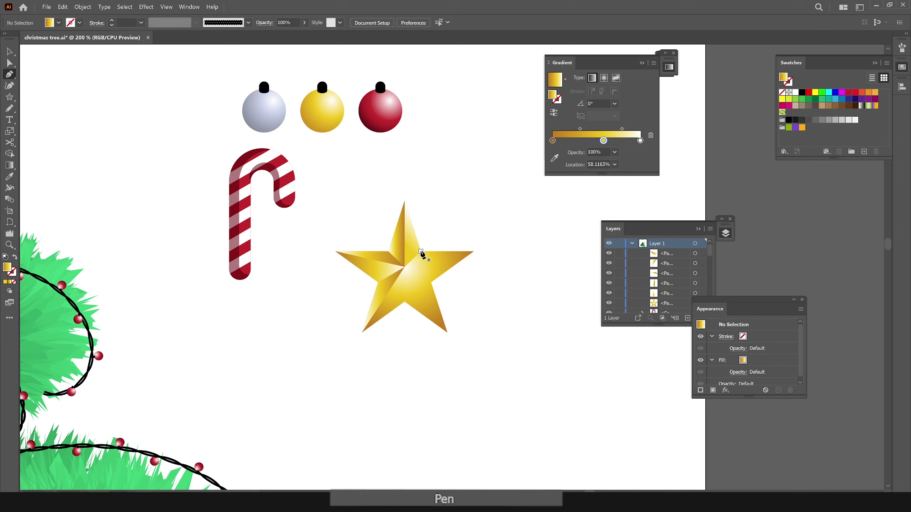
click(405, 267)
click(473, 252)
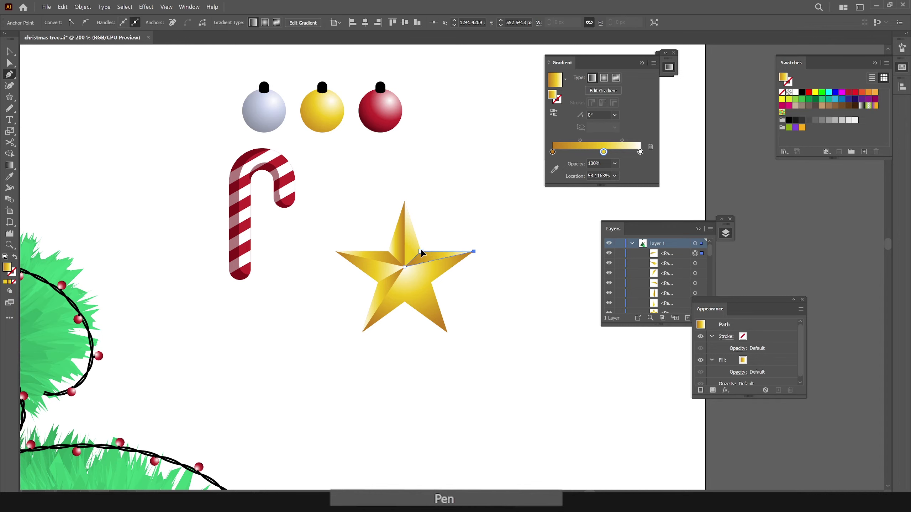
Draw a facet over the lower half of the star's right point and reverse its gradient
click(430, 282)
click(405, 267)
click(431, 282)
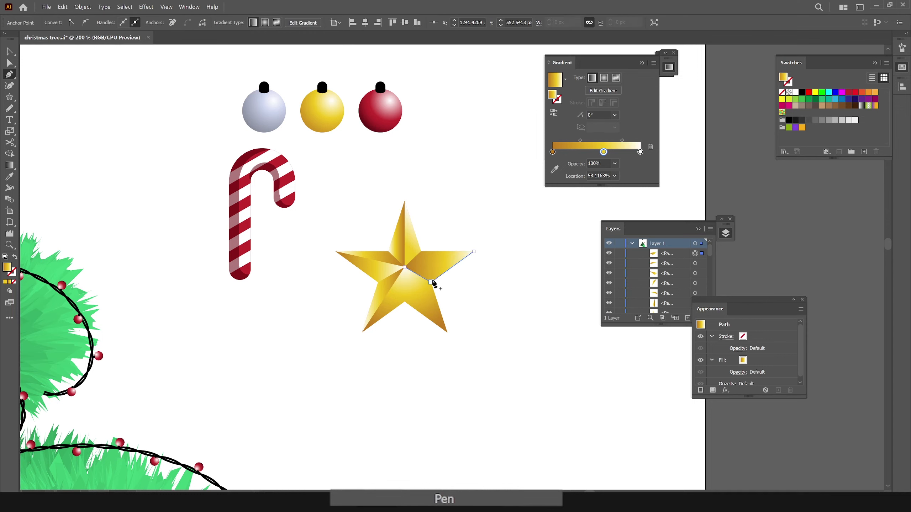
click(553, 113)
Draw a gradient facet over the right half of the star's lower-right point
click(448, 333)
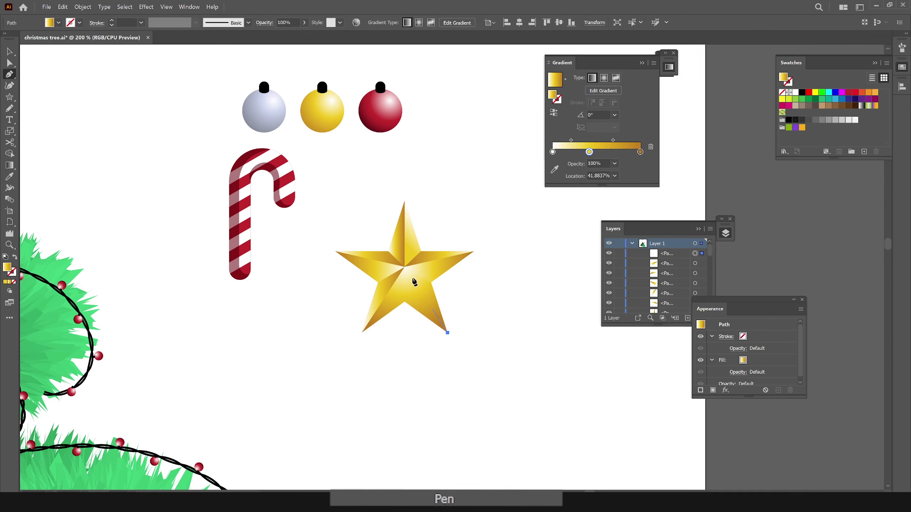
click(405, 267)
click(431, 282)
click(448, 333)
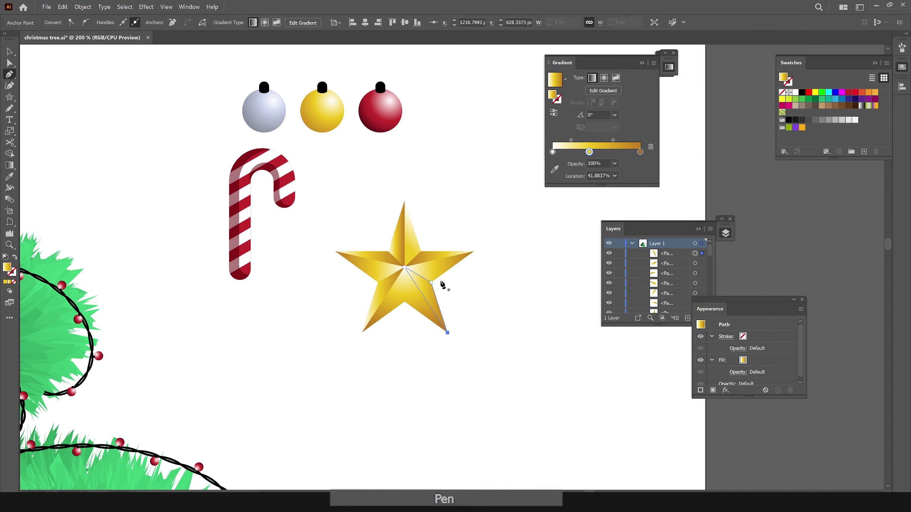
Draw a facet over the left half of the star's lower-right point and reverse its gradient
click(405, 302)
click(405, 267)
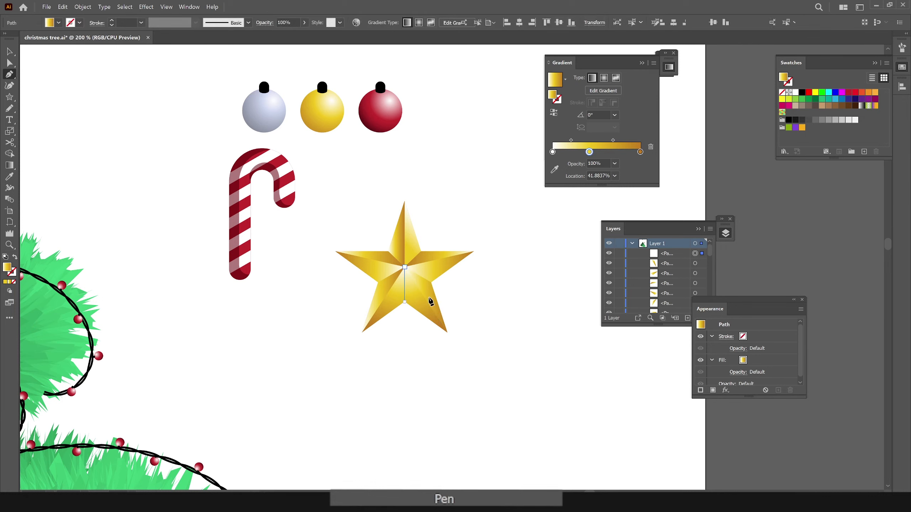
click(448, 333)
click(404, 301)
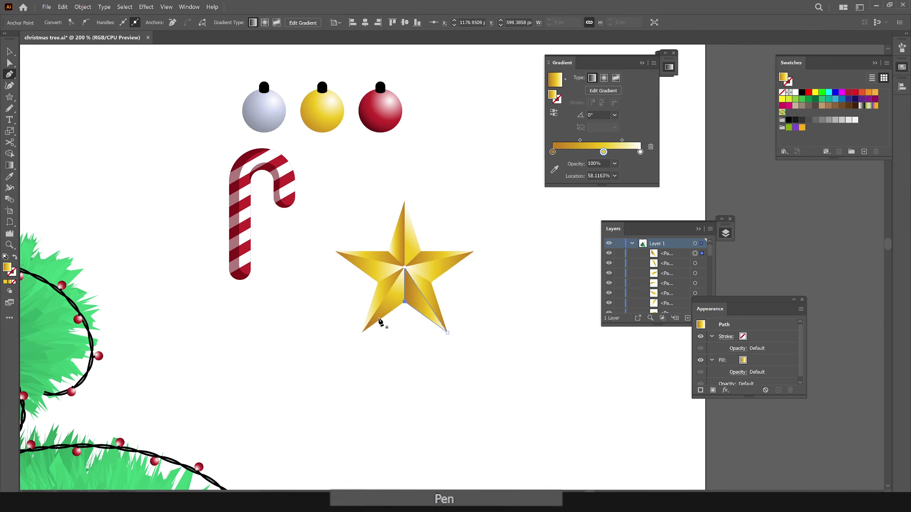
Draw a facet over the right half of the star's lower-left point and reverse its gradient
click(362, 333)
click(405, 303)
click(405, 267)
click(362, 333)
click(554, 114)
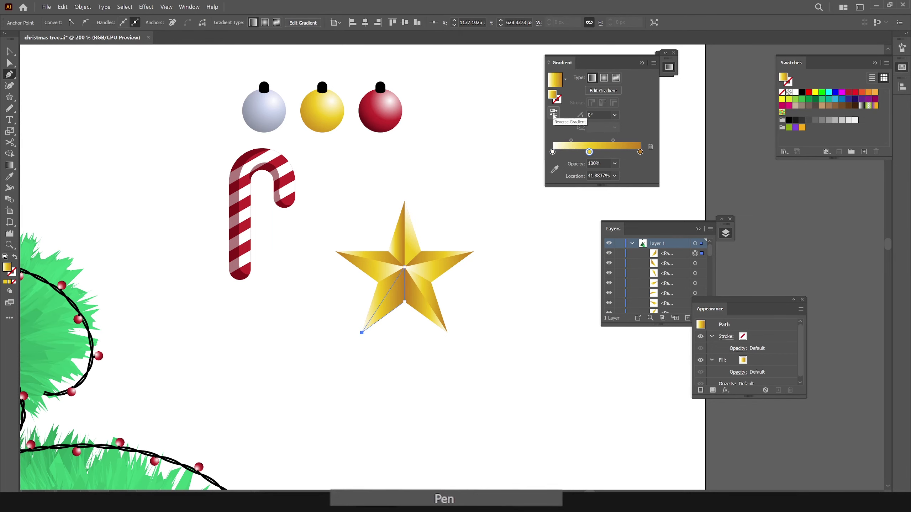
Try sampling the gradient from the right half of the top point onto the lower-left point's right-half facet
key(ctrl+=)
key(a)
key(i)
click(439, 240)
key(a)
click(436, 370)
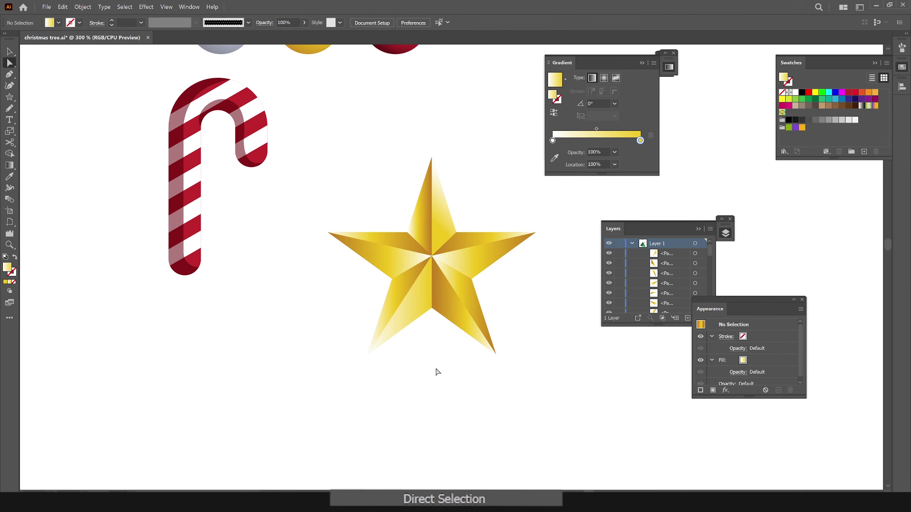
Copy the lower-right point's left-half gradient onto the lower-left point's right-half facet and angle it to about -43°
key(ctrl+minus)
key(a)
click(426, 274)
key(i)
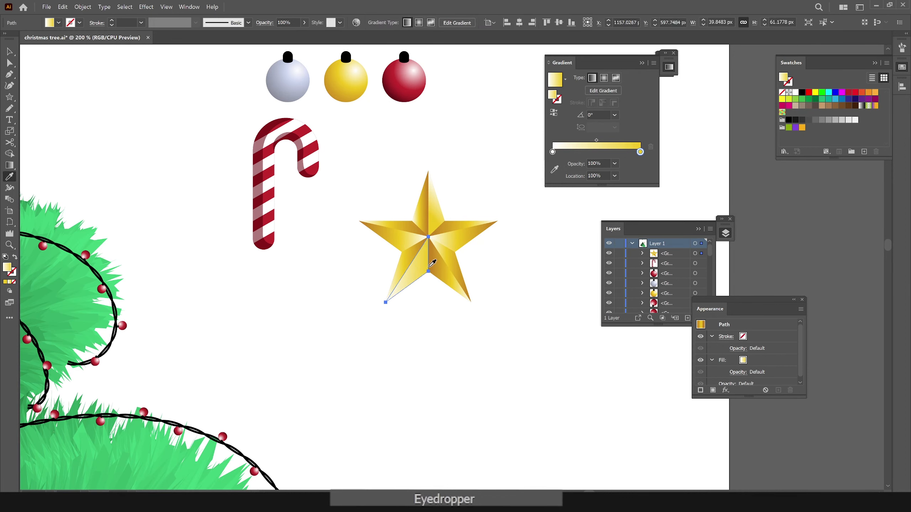
click(439, 264)
key(g)
drag(398, 262, 430, 286)
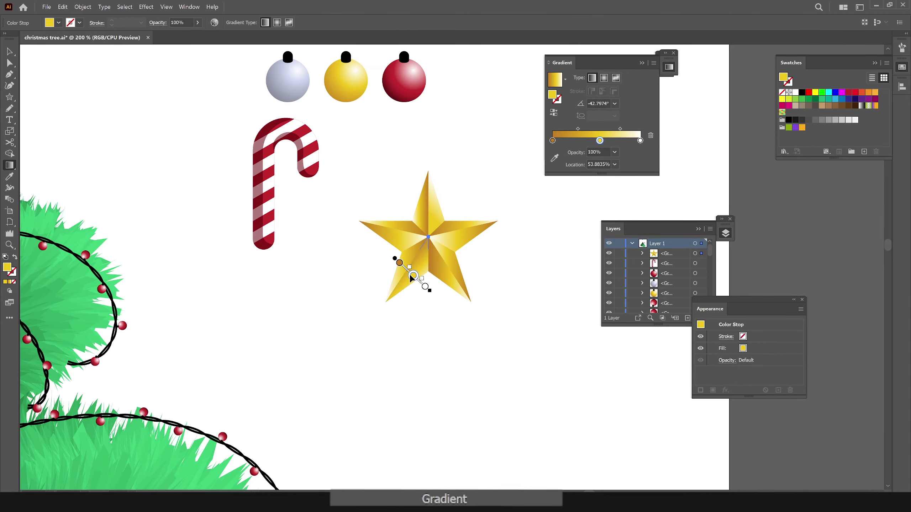
key(a)
click(416, 330)
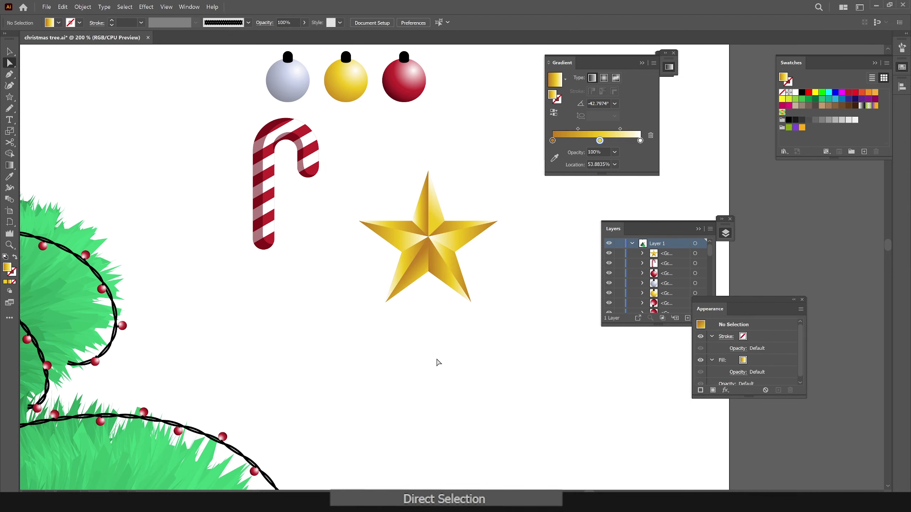
Move the golden star onto the tip of the tree and enlarge it
key(v)
key(ctrl+1)
click(466, 261)
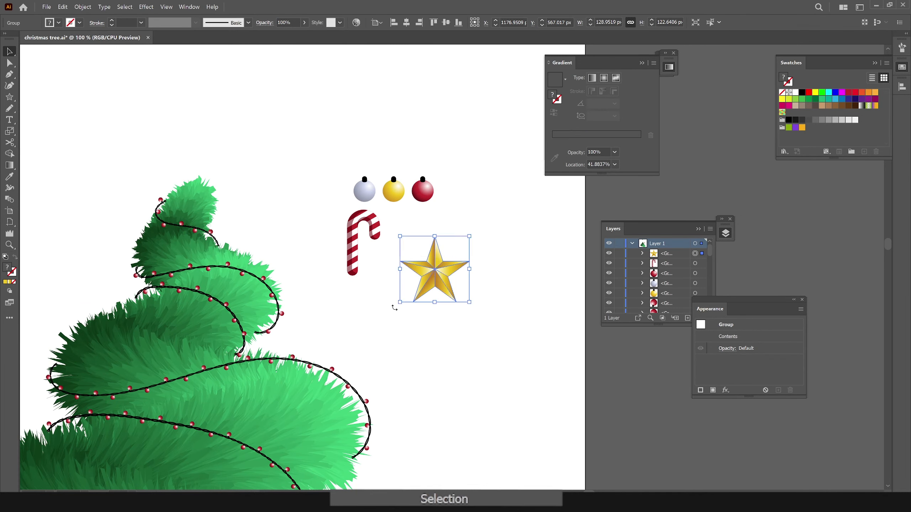
drag(440, 276, 199, 171)
drag(375, 163, 566, 199)
key(s)
drag(410, 183, 428, 173)
key(v)
click(450, 225)
Move the candy cane slightly down and scale it to about 43 by 86 px
drag(591, 244, 469, 103)
key(s)
key(v)
click(453, 180)
mouse_move(418, 167)
mouse_down()
mouse_move(287, 235)
mouse_move(269, 233)
mouse_move(423, 185)
mouse_up()
click(447, 220)
key(s)
drag(489, 114, 478, 125)
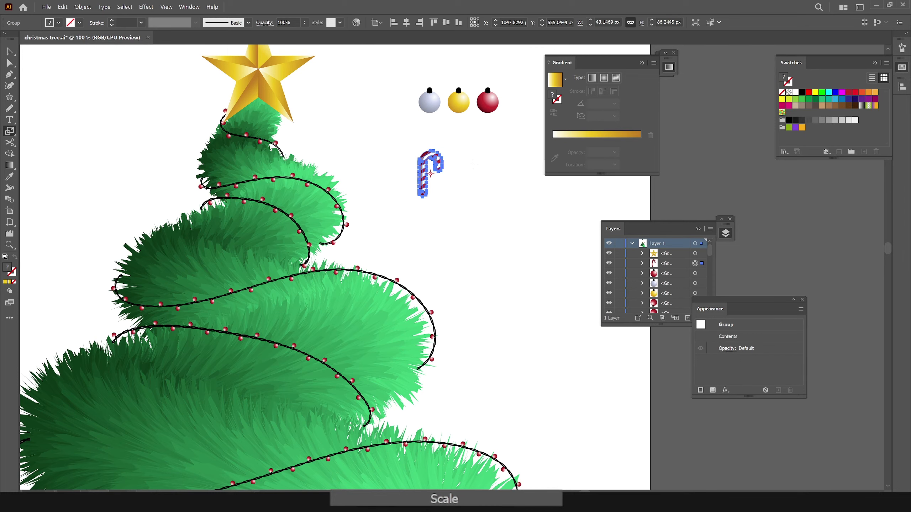
key(v)
click(466, 183)
Hang the silver ornament near the treetop, the yellow one at the right below it, and the red one left of the yellow
key(z)
alt+click(411, 257)
click(473, 243)
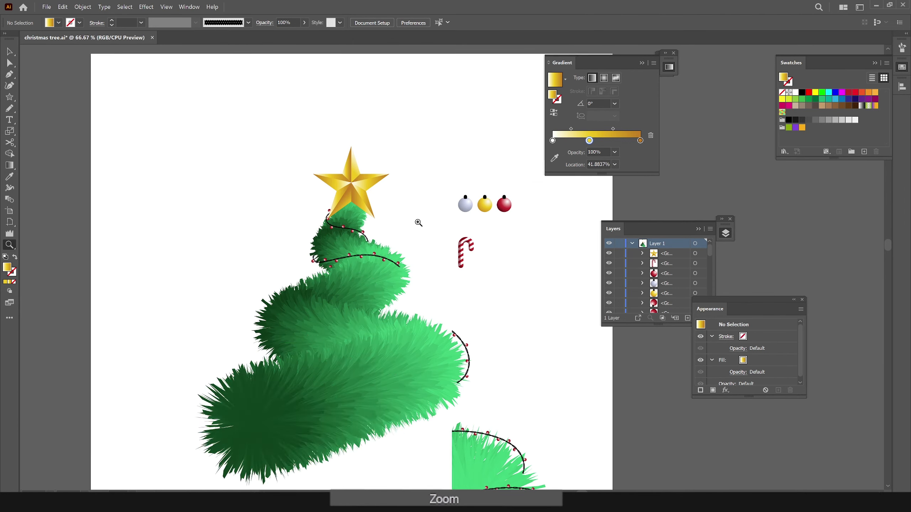
drag(417, 219, 419, 126)
key(v)
drag(335, 157, 335, 158)
drag(479, 115, 382, 185)
drag(499, 115, 337, 198)
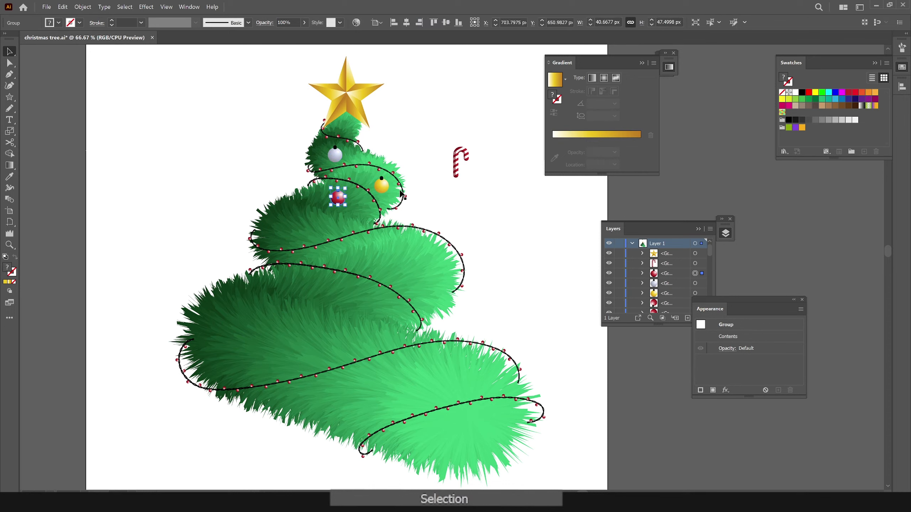
Place copies of the yellow, silver and red ornaments across the tree's middle tier, with another yellow below the red copy
key(ctrl+shift+a)
key(ctrl+shift+a)
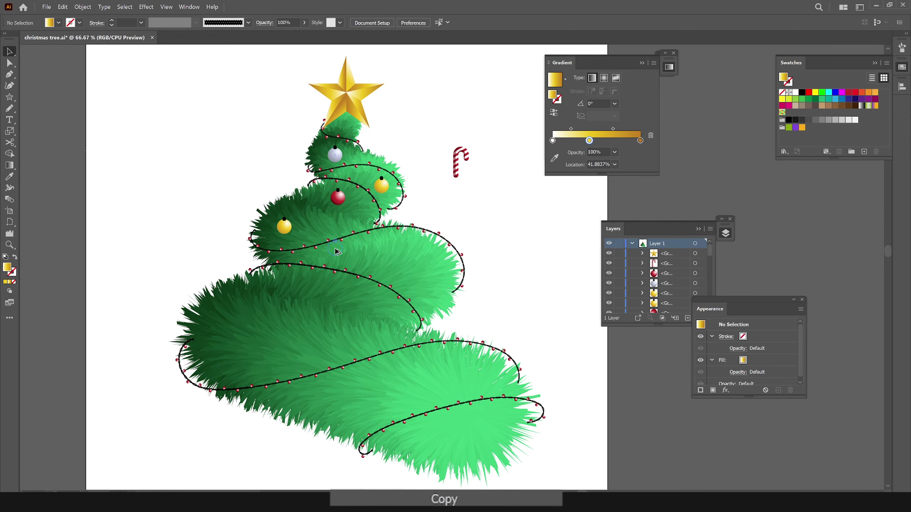
drag(333, 251, 333, 250)
drag(400, 249, 401, 249)
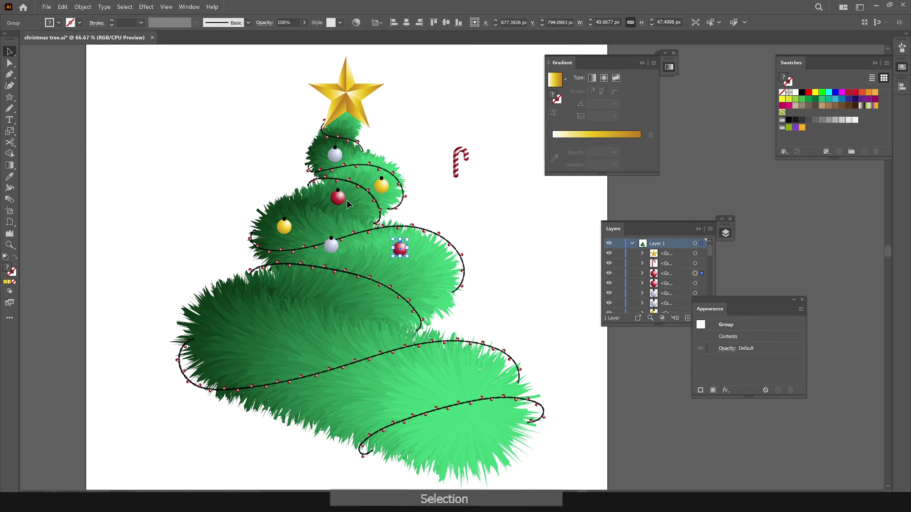
drag(343, 199, 417, 289)
click(408, 197)
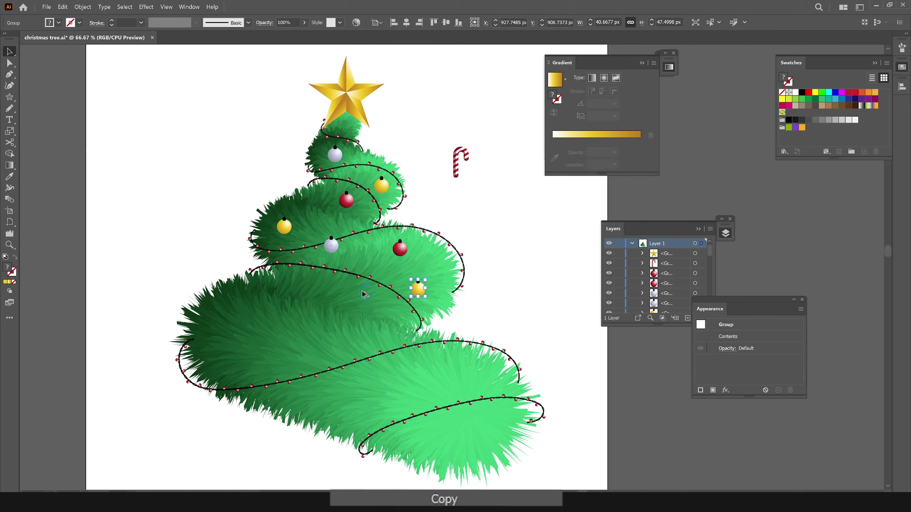
Spread further copies of the silver, yellow and red ornaments over the left and middle of the tree's lower tiers
drag(362, 292, 361, 292)
drag(285, 228, 231, 336)
drag(331, 248, 480, 216)
drag(311, 324, 284, 296)
drag(469, 220, 302, 345)
drag(326, 399, 326, 400)
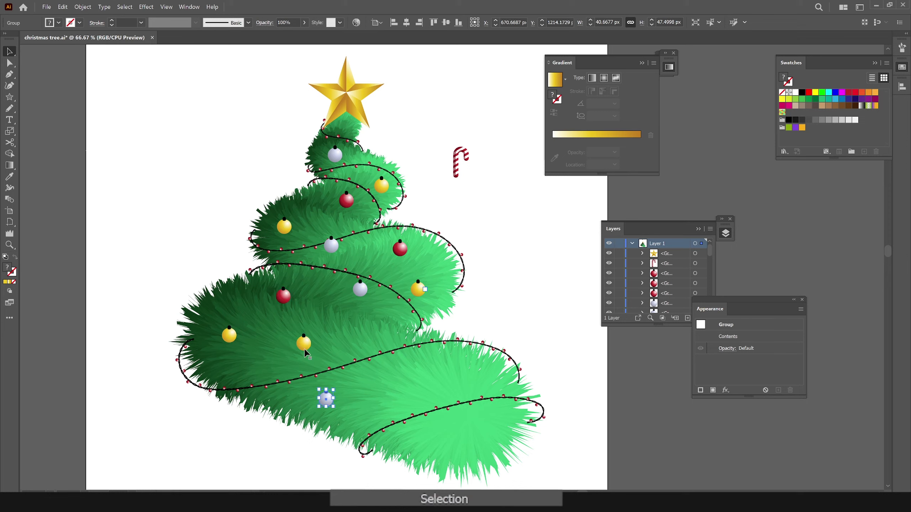
Swap the lowest silver ornament with the yellow one above it, and add a red and a silver copy to their right
drag(304, 349, 342, 399)
drag(325, 400, 302, 345)
drag(339, 387, 313, 391)
drag(284, 298, 373, 339)
drag(305, 348, 384, 415)
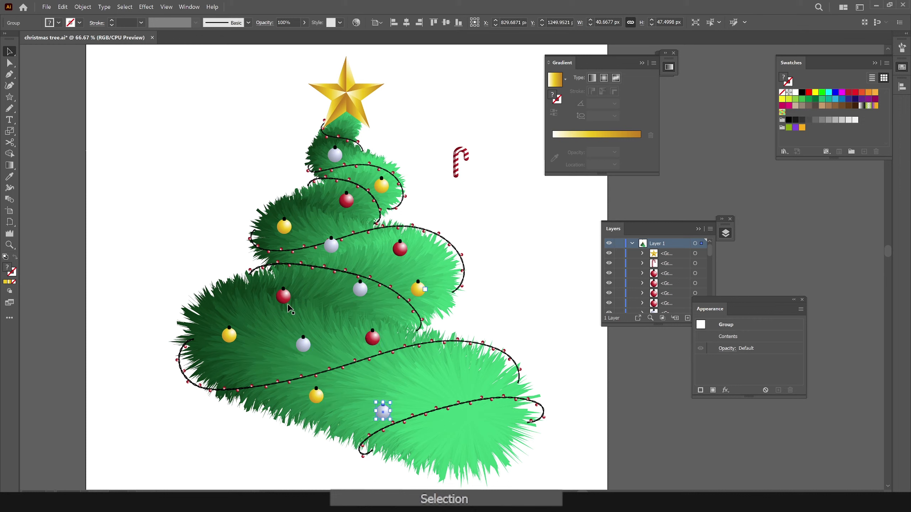
Place a yellow and a red ornament copy on the bright lower-right end of the tree
drag(287, 302, 472, 381)
key(ctrl+z)
drag(418, 291, 454, 374)
drag(373, 340, 458, 436)
click(526, 291)
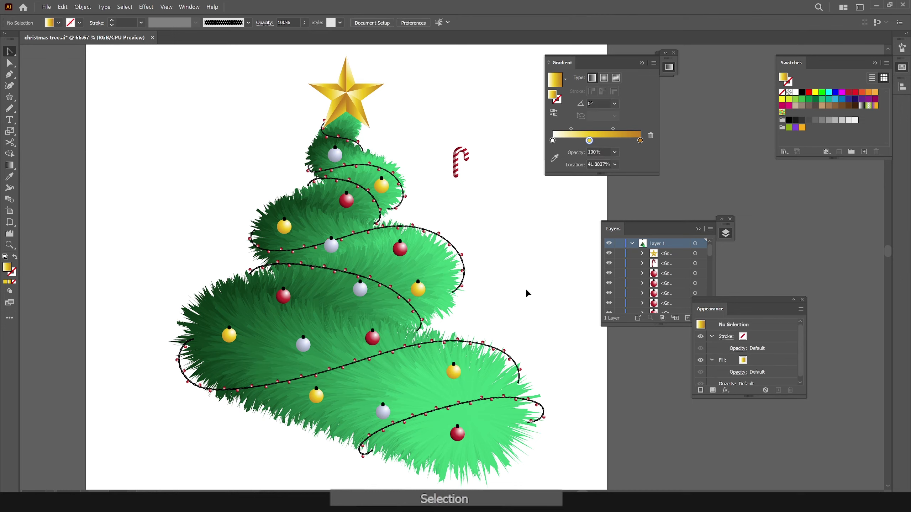
Select all the silver, yellow and red ornaments hung on the tree and group them
drag(450, 230, 439, 217)
click(325, 148)
shift+click(372, 175)
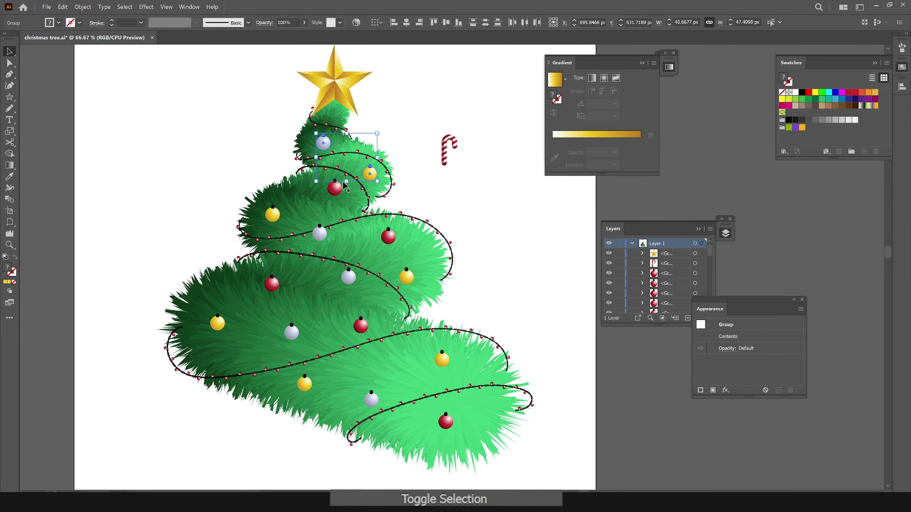
click(381, 154)
click(320, 148)
shift+click(373, 176)
shift+click(336, 189)
shift+click(273, 214)
shift+click(320, 235)
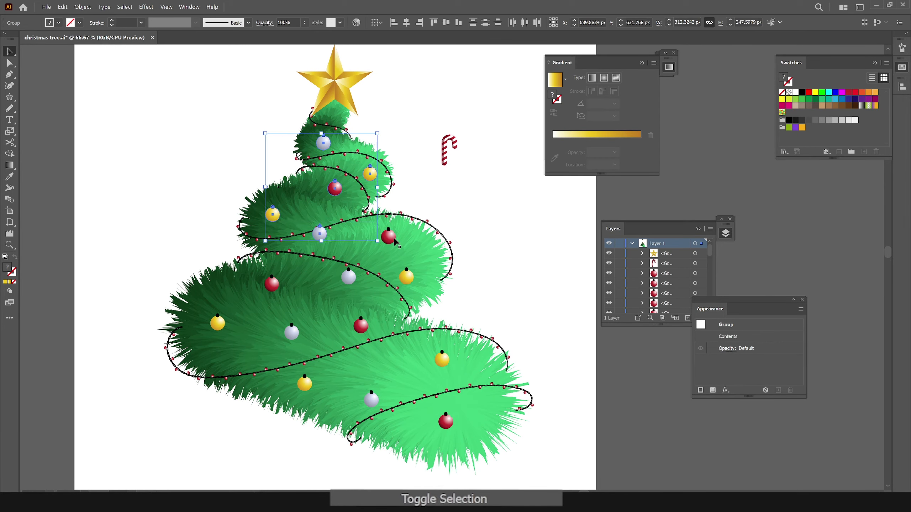
shift+click(388, 238)
shift+click(407, 279)
shift+click(274, 284)
shift+click(218, 323)
shift+click(292, 333)
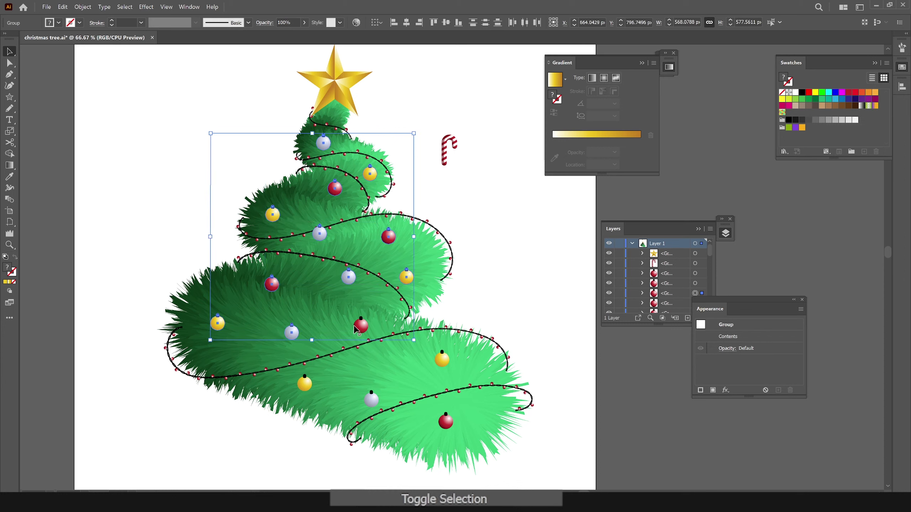
shift+click(361, 326)
shift+click(305, 384)
shift+click(371, 398)
key(ctrl+g)
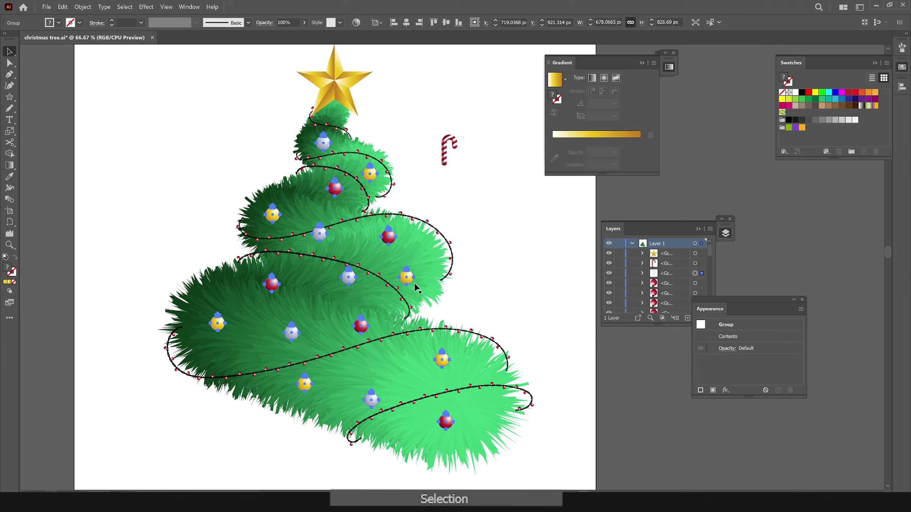
Paste a copy of the ornament group behind the original and offset it 2 px left and 2 px down
key(ctrl+c)
key(ctrl+b)
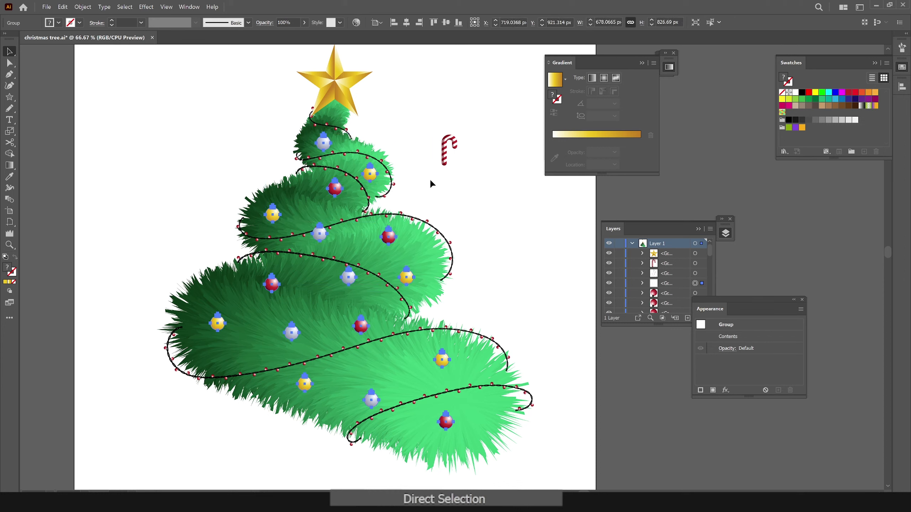
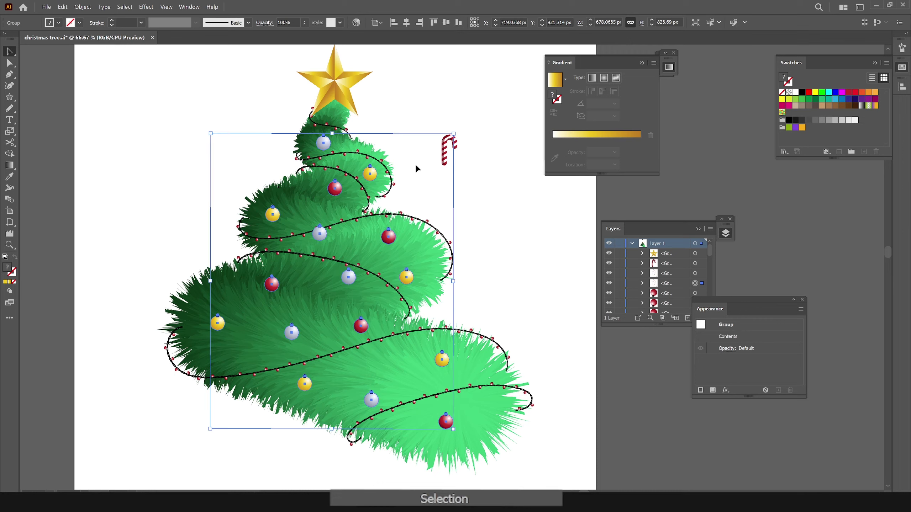
key(Left)
key(Left)
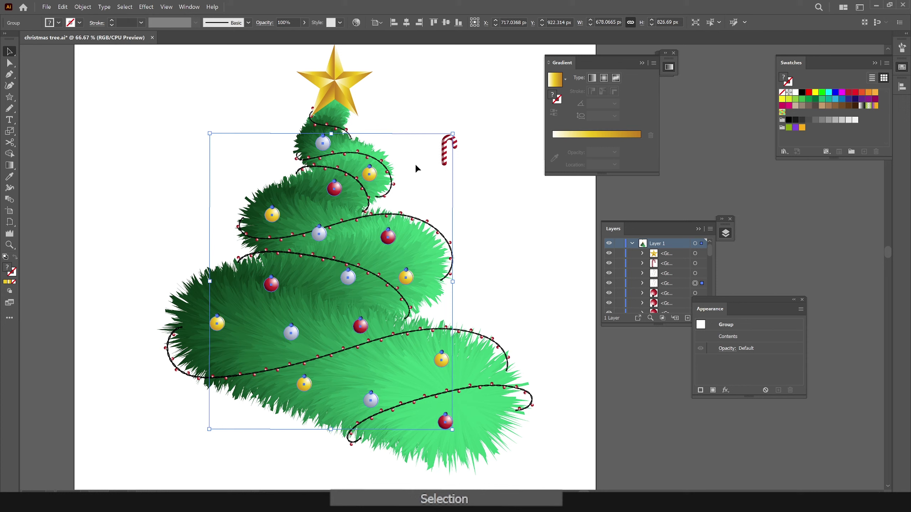
key(Down)
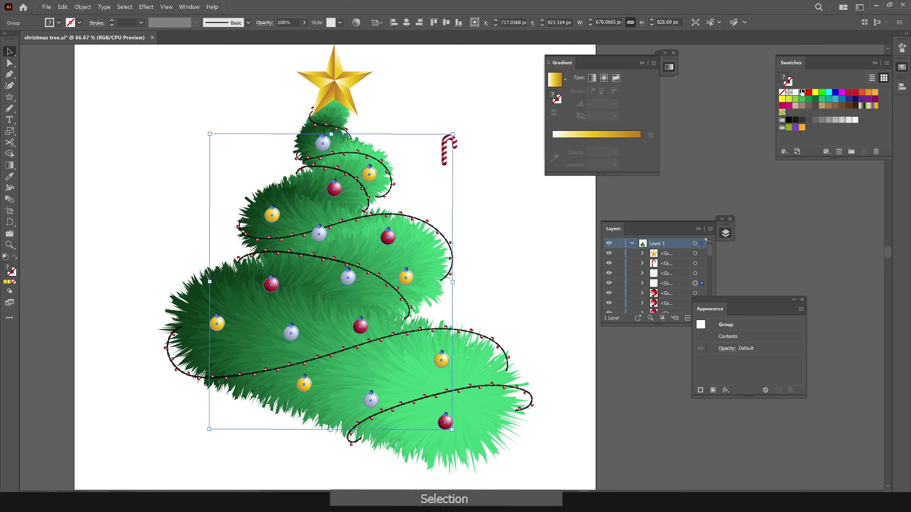
Fill the back copy of the ornaments with black, isolate it, and nudge it 1 px further left and down
click(802, 92)
key(a)
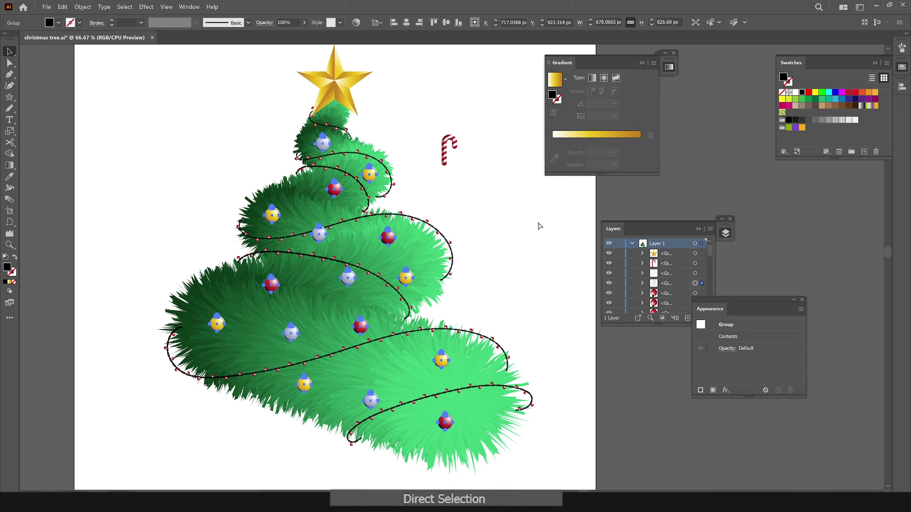
key(v)
key(ctrl)
key(ctrl+c)
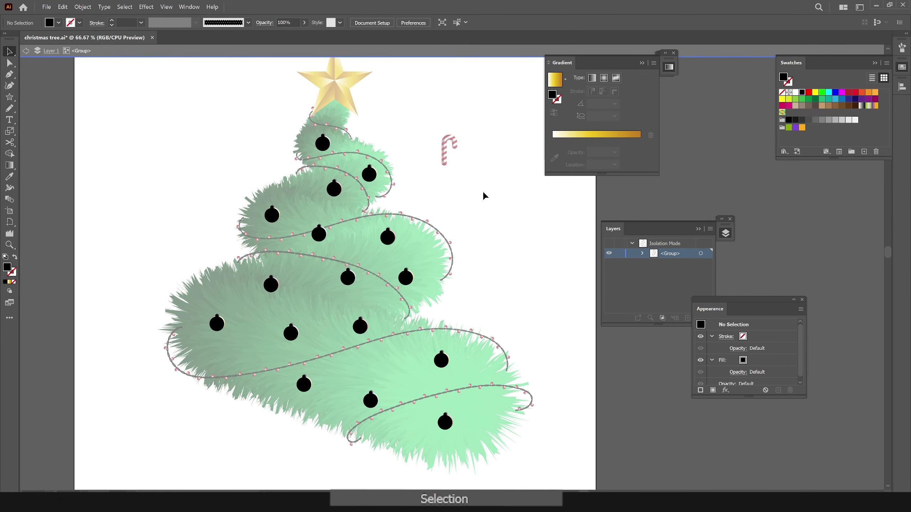
click(374, 179)
key(ctrl+a)
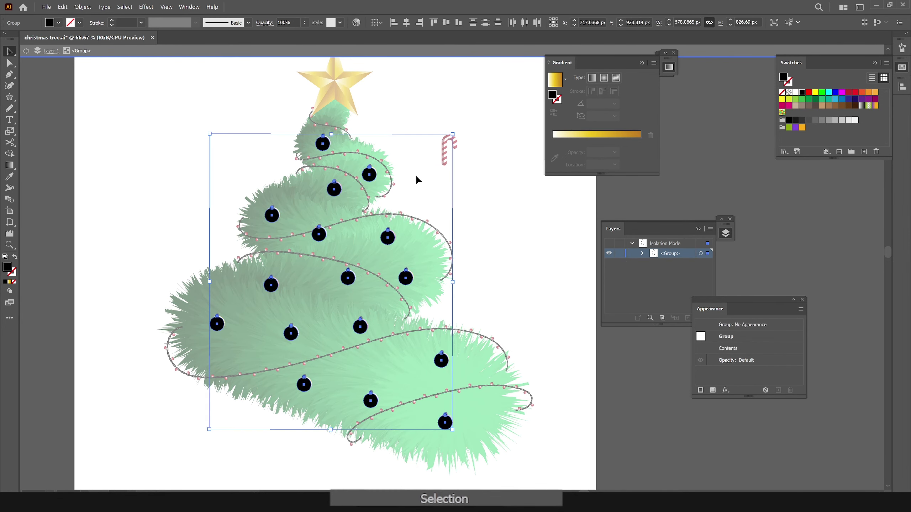
key(Left)
key(Down)
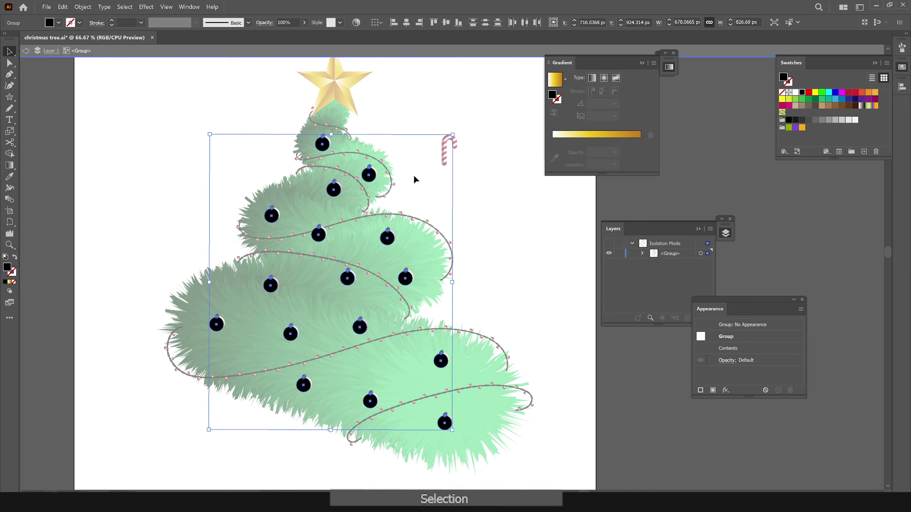
Set the black back copy of the ornaments to Multiply blending at 65% opacity
click(266, 24)
click(188, 38)
click(190, 72)
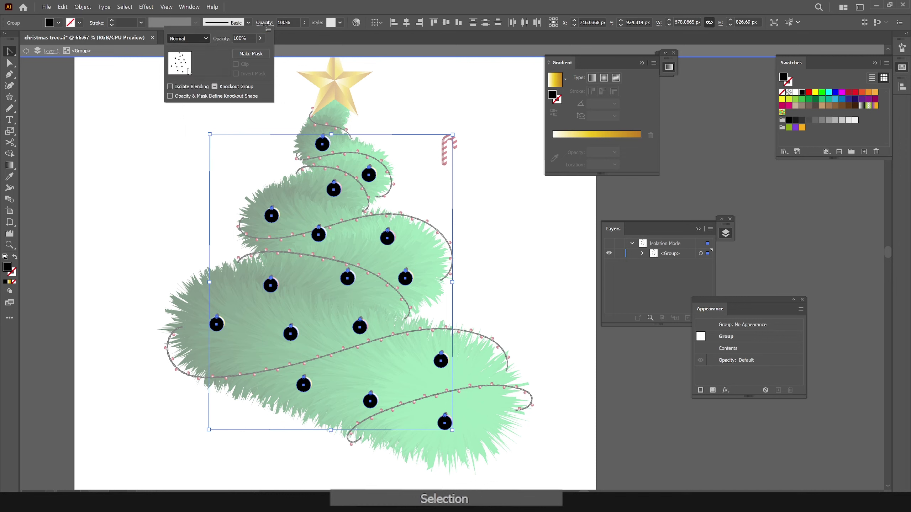
text(65)
key(Return)
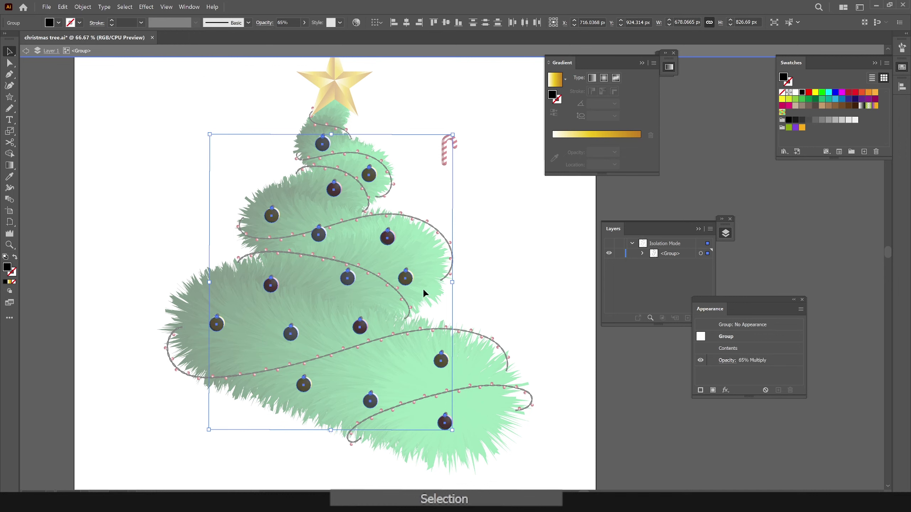
Fill the back copy of the ornaments with a dark green sampled from the tree, shifted to its nearest web-safe color
click(9, 176)
click(195, 304)
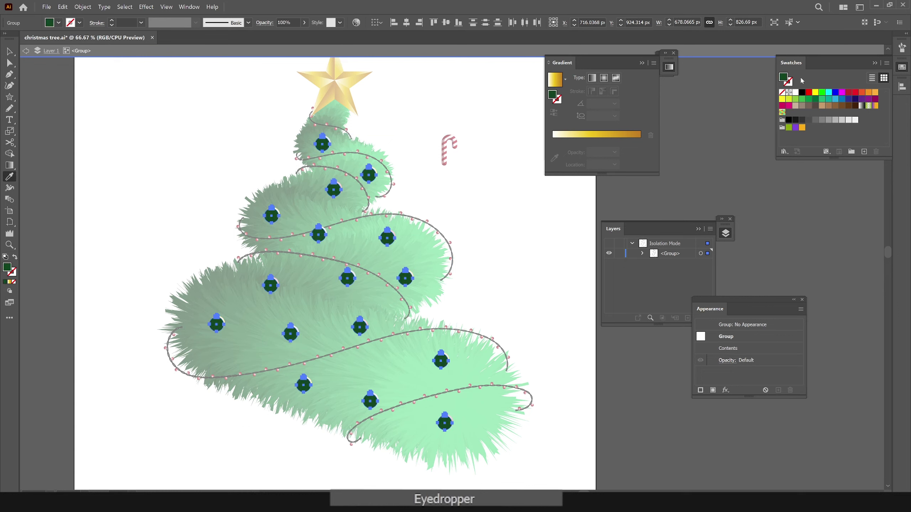
double_click(784, 77)
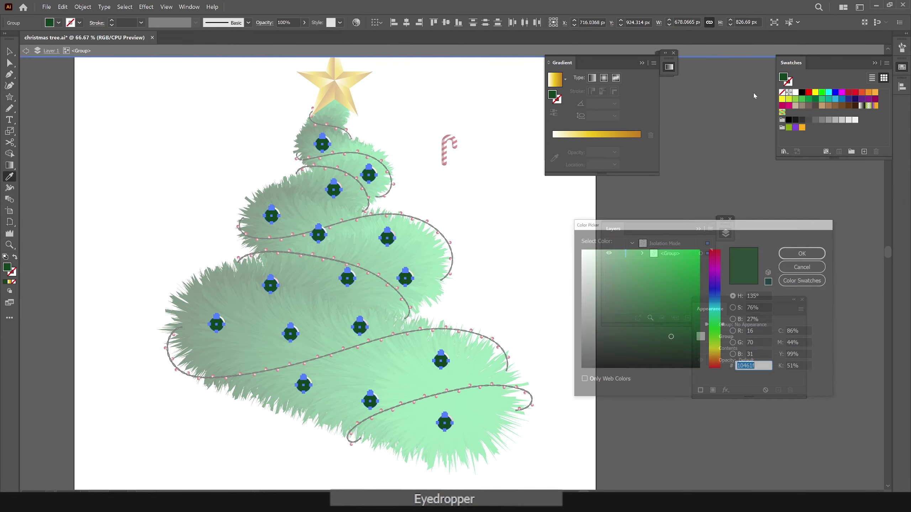
click(769, 282)
click(803, 253)
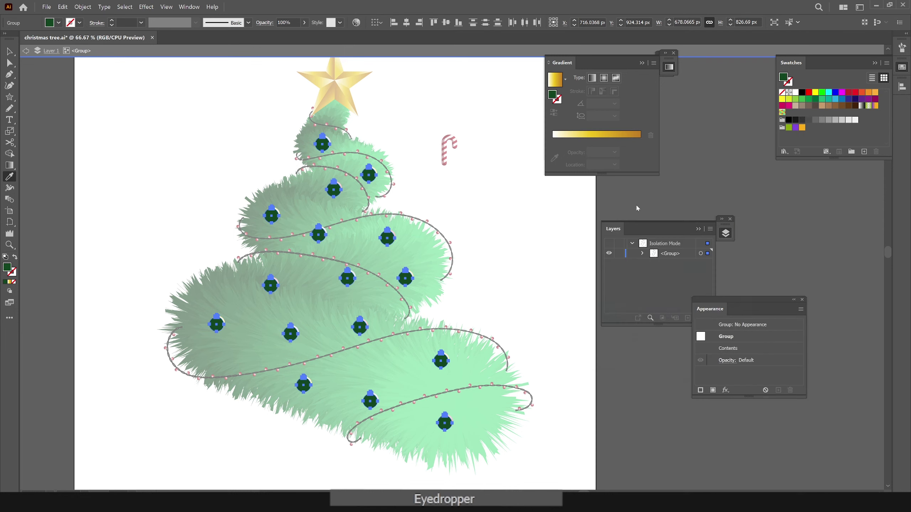
Set the dark green ornament shadows to Multiply blending at 50% opacity, leave isolation mode and deselect
click(289, 23)
click(265, 22)
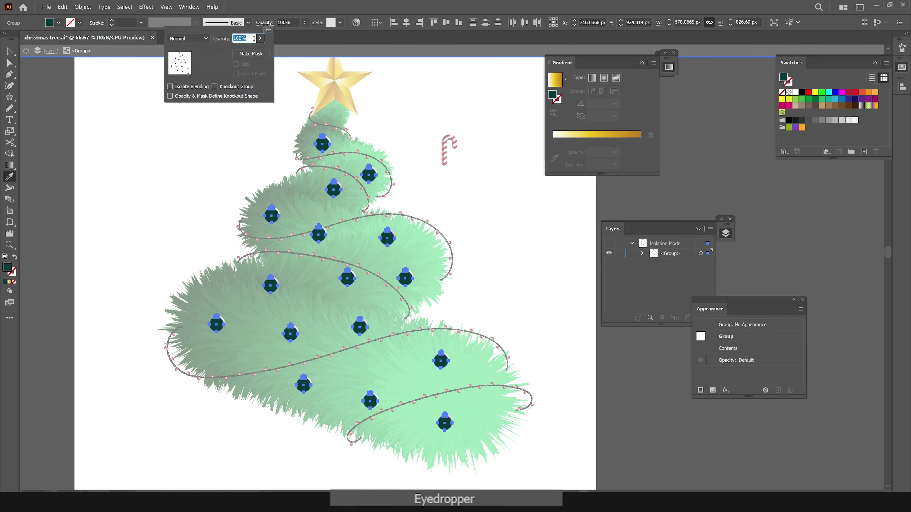
click(188, 38)
click(179, 45)
click(251, 37)
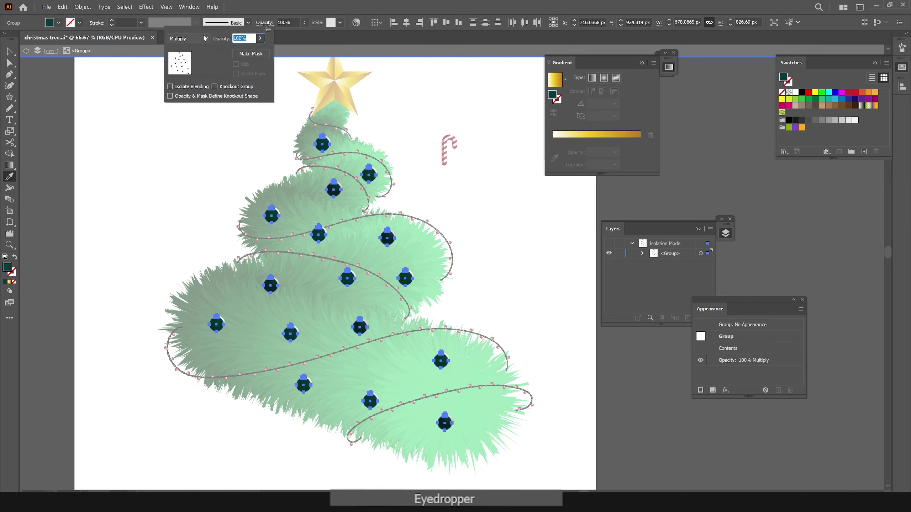
text(50)
key(Return)
key(Escape)
key(v)
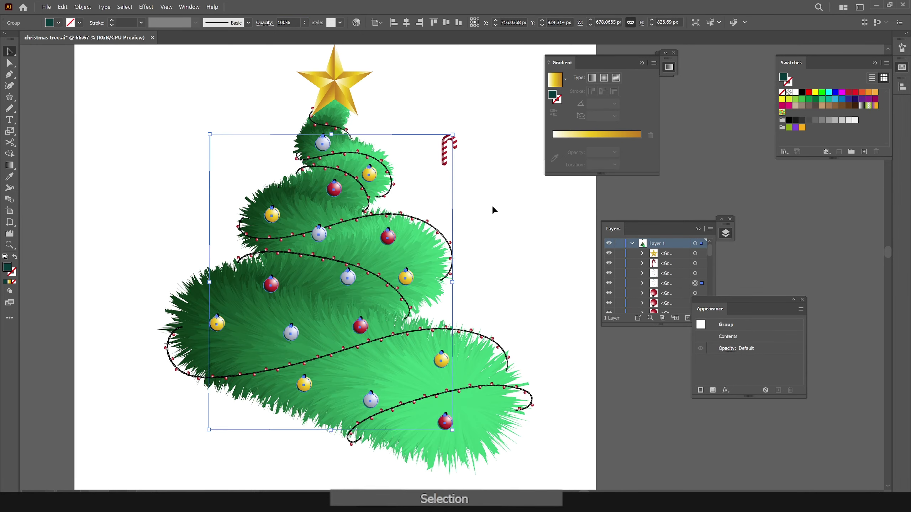
click(498, 215)
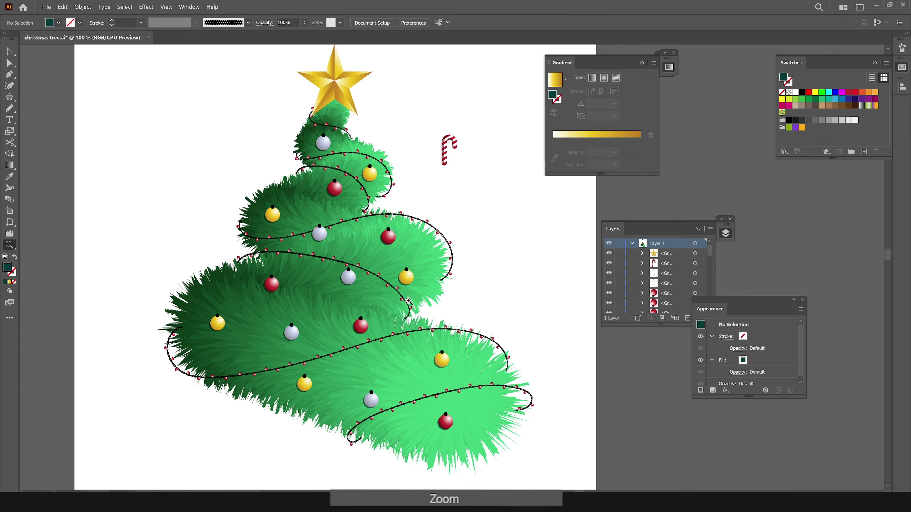
Isolate the ornament group, move the uppermost red ornament slightly left, and leave isolation mode
click(413, 281)
key(Tab)
key(ctrl+0)
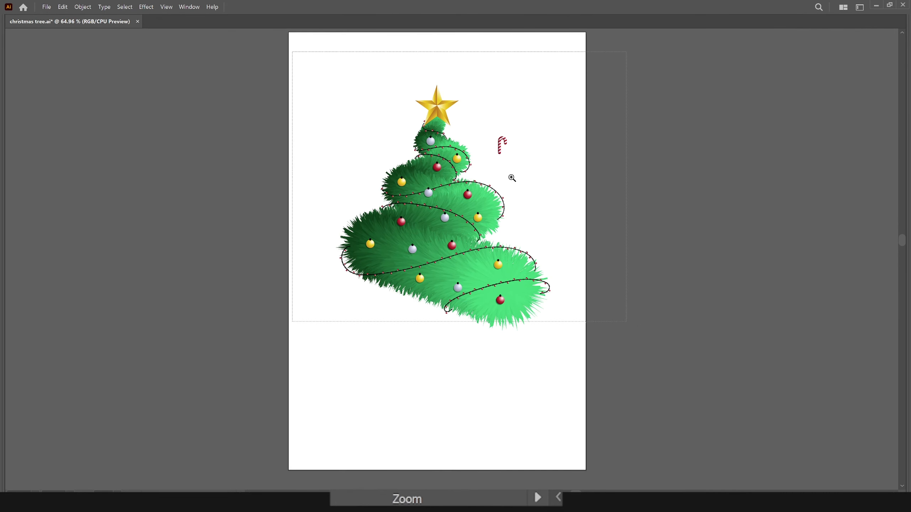
click(512, 176)
key(v)
double_click(412, 164)
click(412, 163)
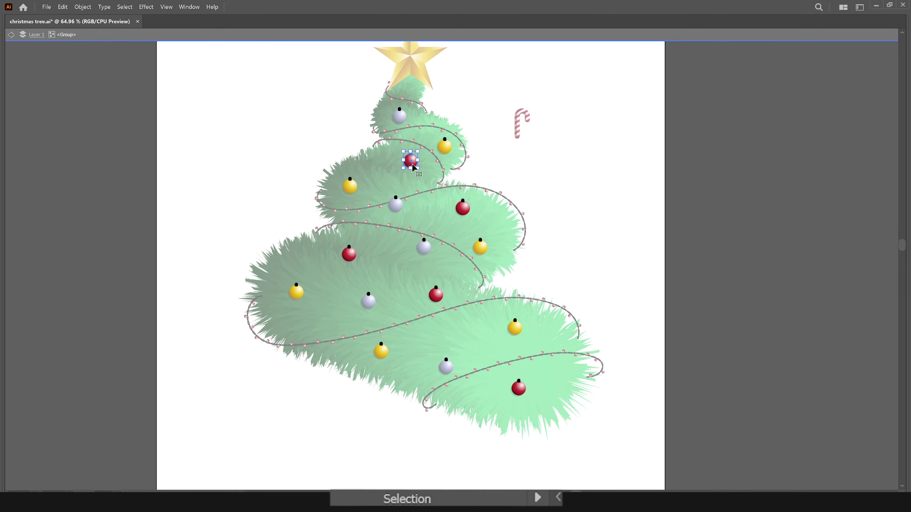
shift+click(413, 165)
drag(413, 168, 412, 164)
key(Escape)
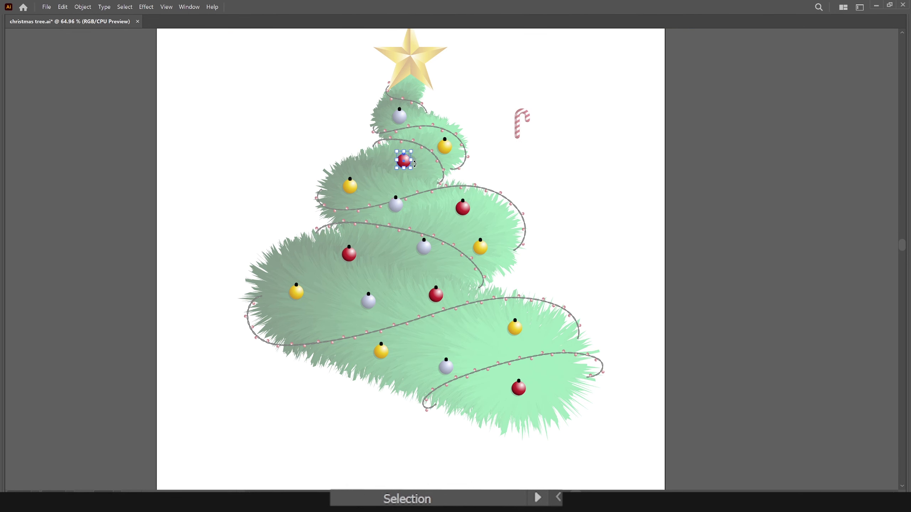
Isolate the shadow group, shift the uppermost red ornament's shadow left to sit behind the ornament, and leave isolation mode
double_click(416, 167)
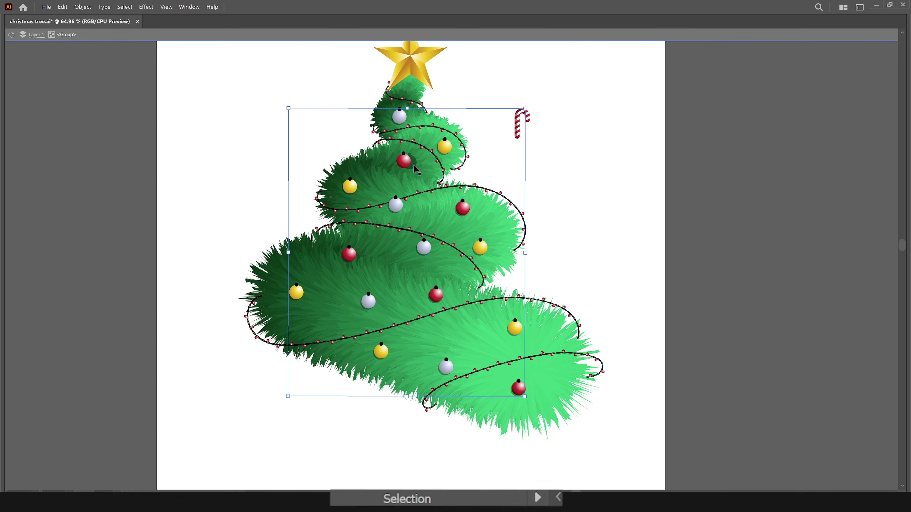
shift+click(415, 159)
key(shift+Left)
key(shift+Left)
key(shift+Down)
key(shift+Up)
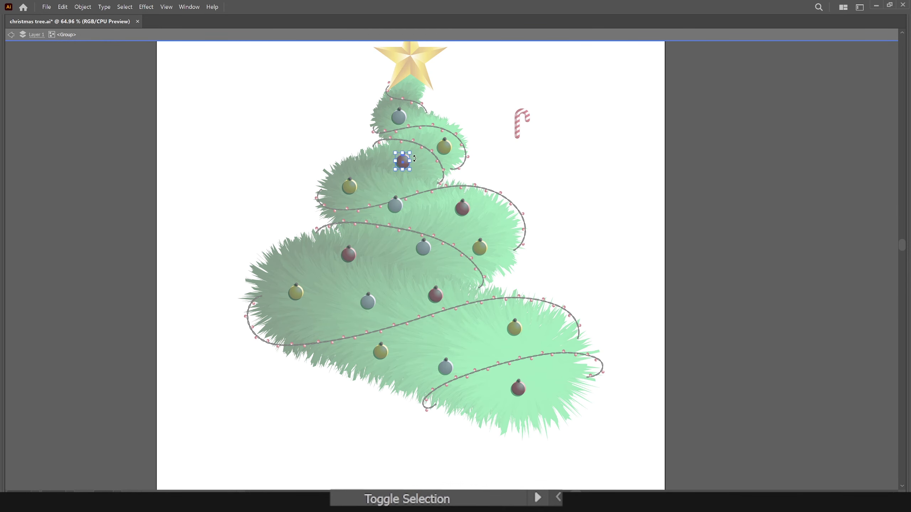
key(shift+Left)
key(shift+Right)
double_click(617, 165)
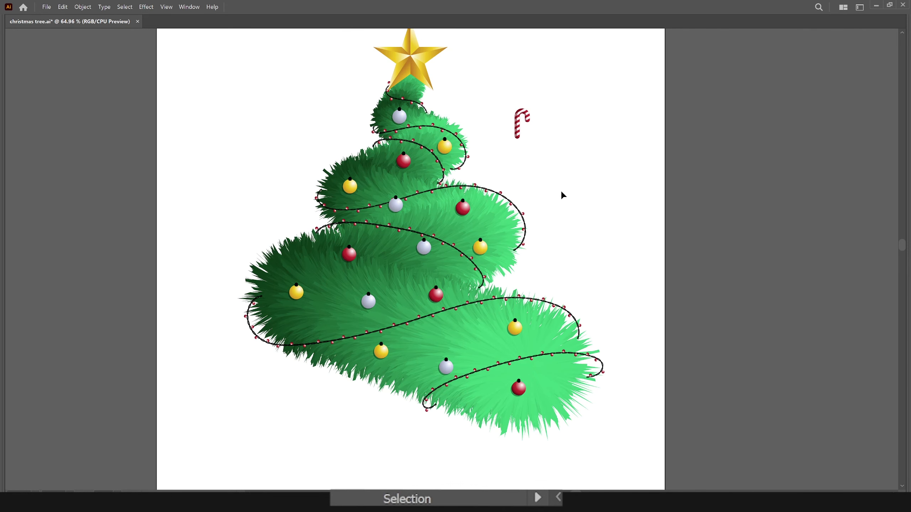
Move the candy cane onto the upper part of the tree and scale it down slightly
drag(522, 129, 423, 191)
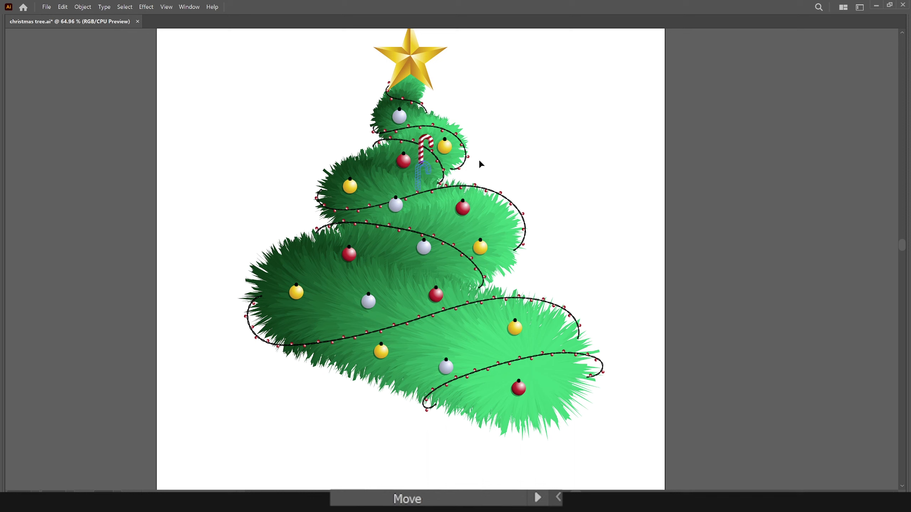
drag(481, 164, 433, 156)
key(s)
drag(519, 89, 531, 139)
Place candy cane copies between the ornaments until nine hang on the tree, and adjust the two near the lower garland
key(v)
drag(430, 177, 348, 341)
click(537, 161)
drag(322, 287, 556, 384)
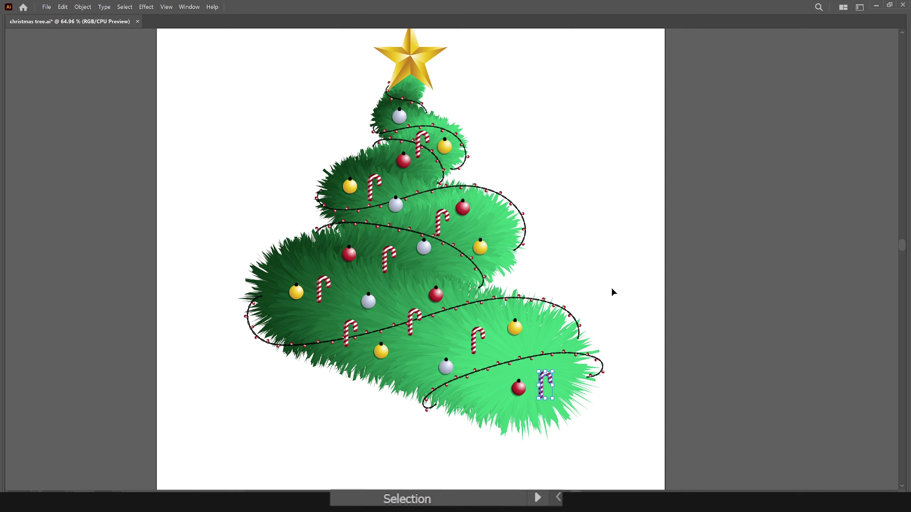
drag(476, 325, 416, 344)
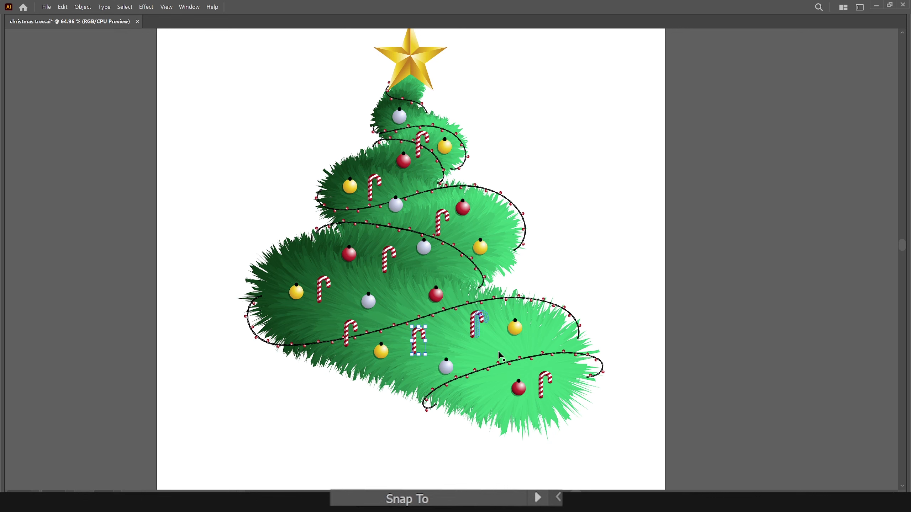
Duplicate the treetop star and scale the copy down to a small star beside the tree
key(ctrl+minus)
drag(402, 100, 363, 111)
key(s)
key(v)
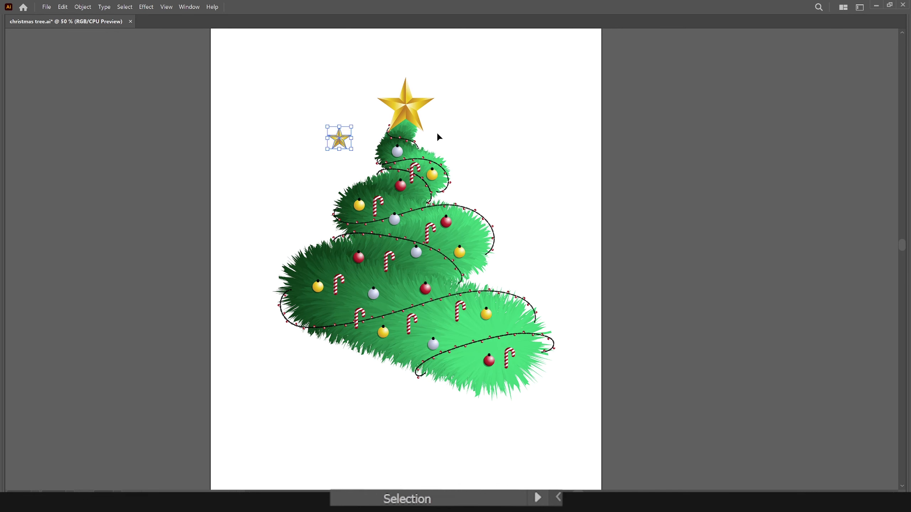
Arrange six small golden star copies around both sides of the tree and deselect
drag(341, 143, 317, 234)
drag(319, 233, 544, 392)
ctrl+alt+click(472, 311)
ctrl+click(512, 200)
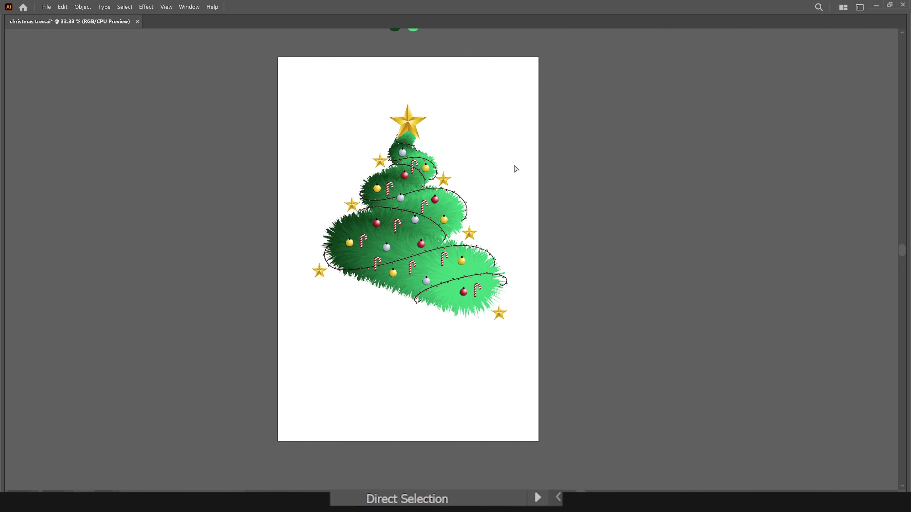
Draw a rectangle covering the artboard, fill it with dark red, and send it to the back as the background
key(m)
drag(540, 57, 272, 443)
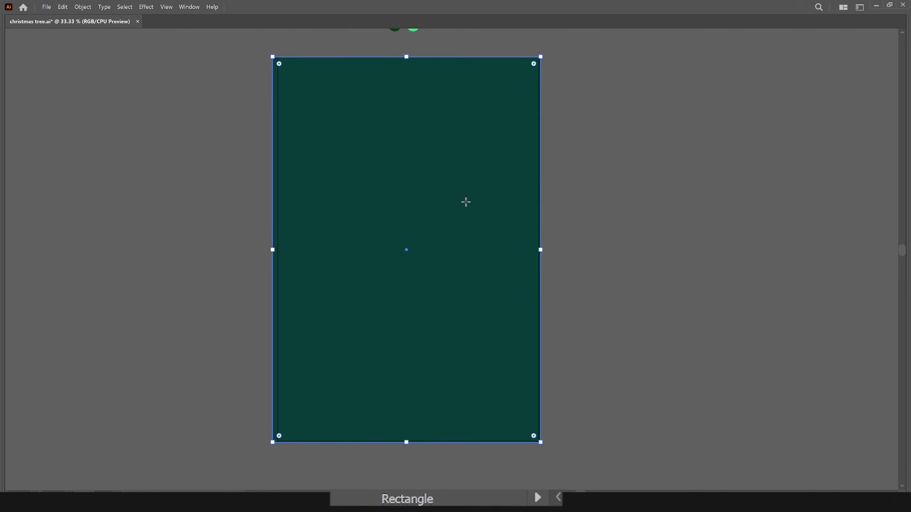
key(a)
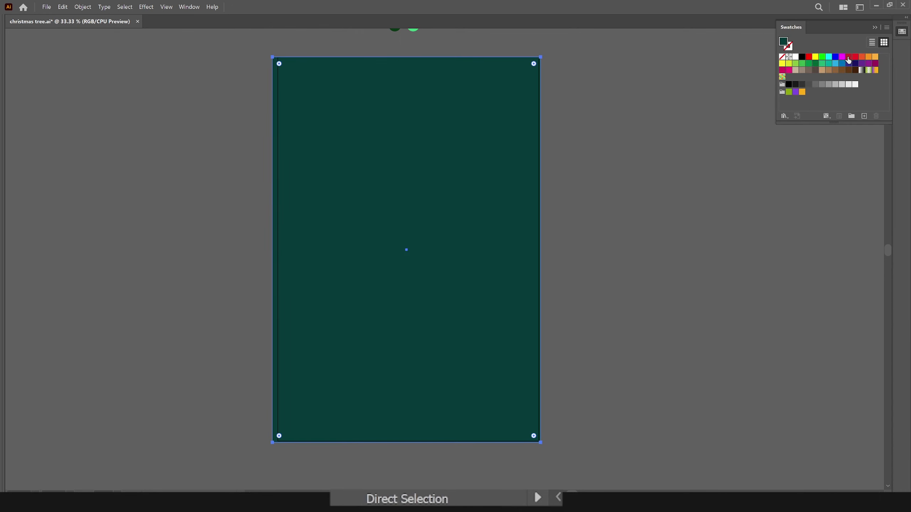
click(848, 57)
key(ctrl+shift+bracketleft)
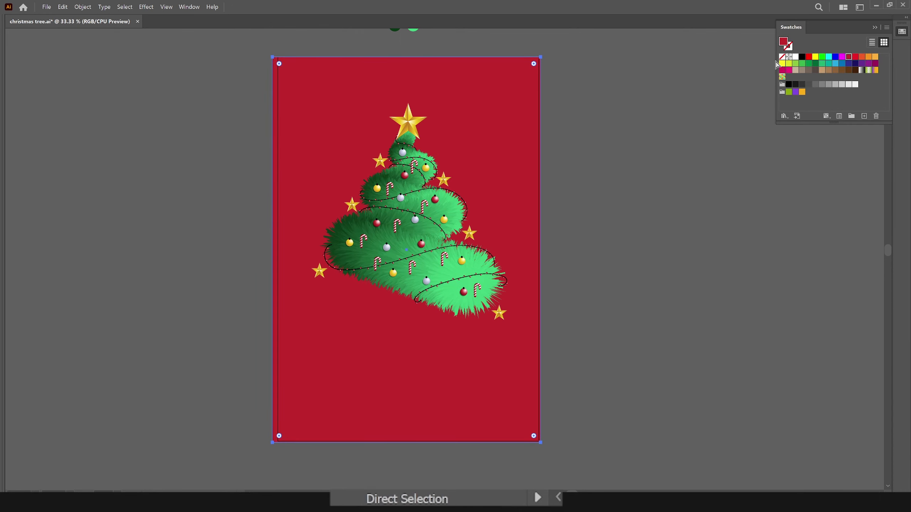
click(629, 180)
Select all nine candy canes on the tree and group them
key(v)
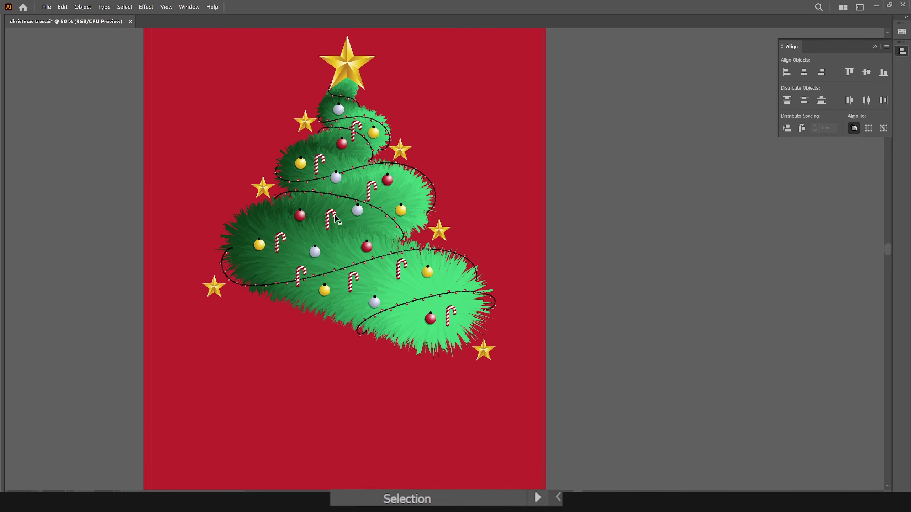
click(335, 218)
shift+click(319, 165)
shift+click(356, 130)
shift+click(375, 190)
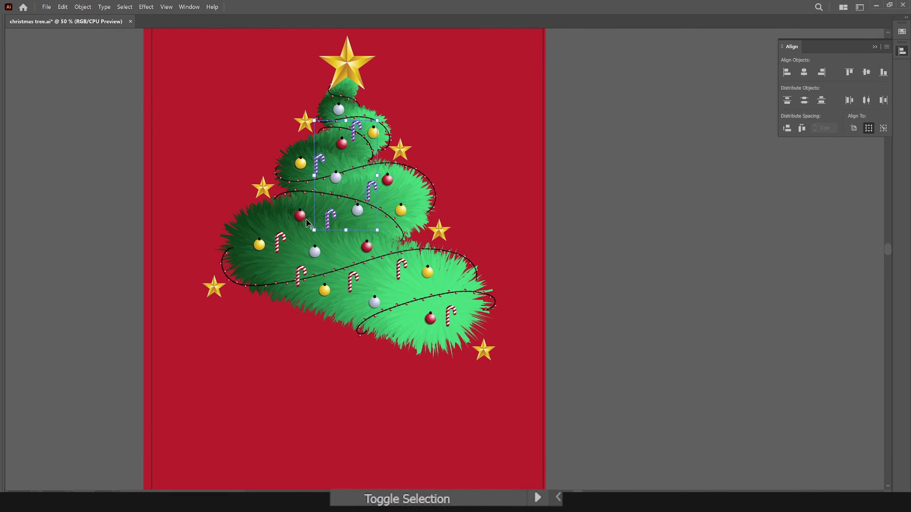
shift+click(280, 244)
shift+click(301, 276)
shift+click(352, 283)
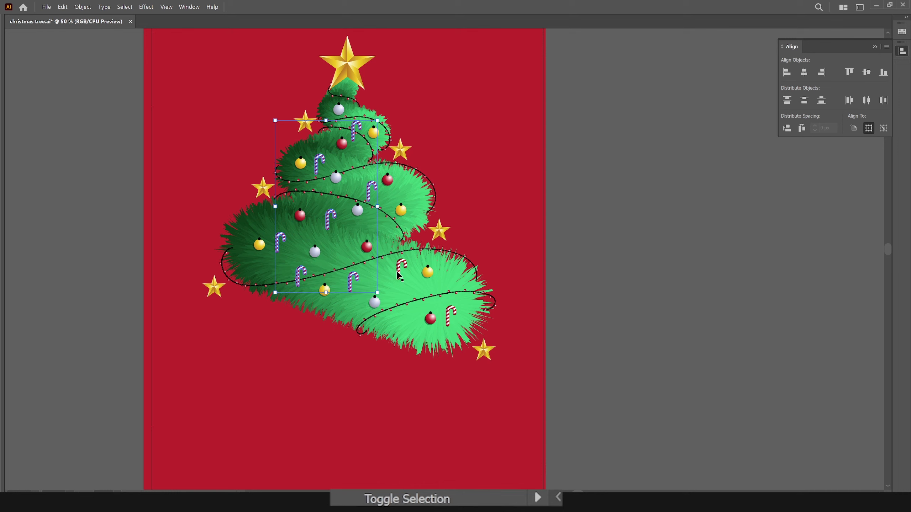
shift+click(400, 275)
shift+click(445, 316)
key(ctrl+g)
Place a copy of the candy cane group behind the original, offset slightly left and down as a shadow
key(ctrl+space)
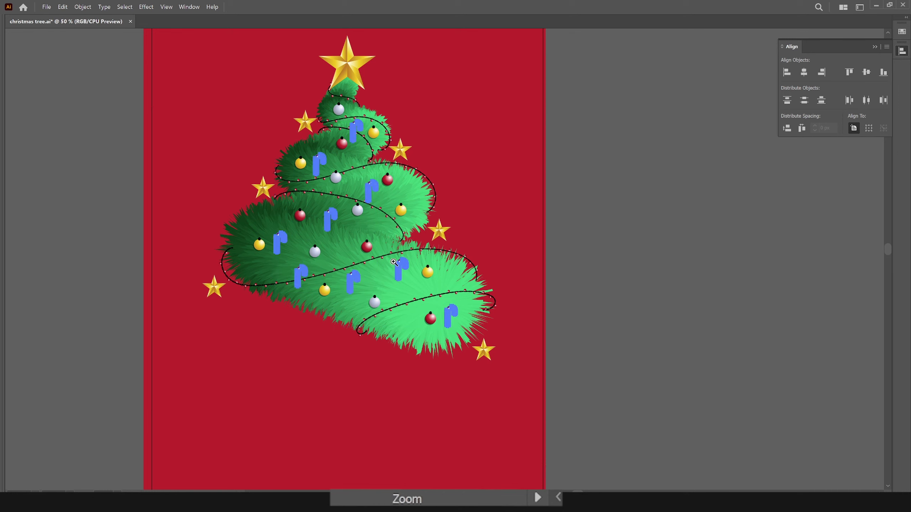
ctrl+click(406, 265)
ctrl+click(406, 265)
ctrl+click(406, 265)
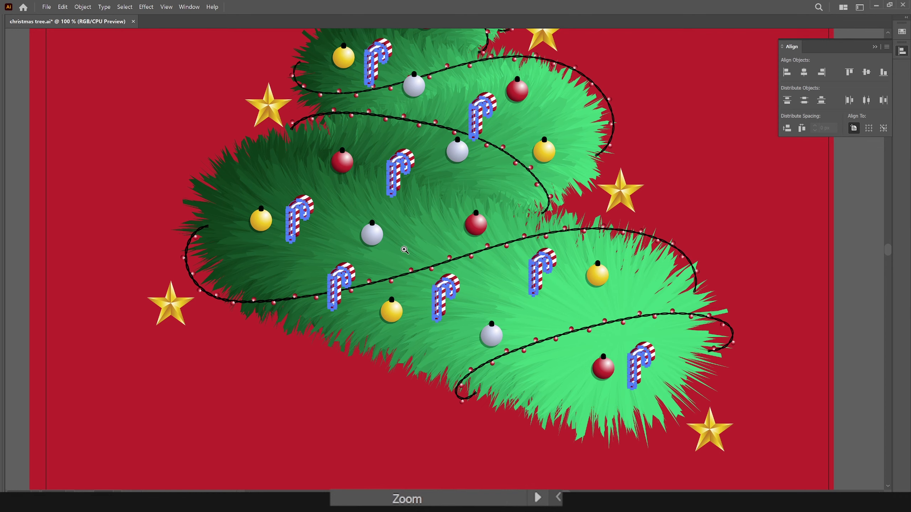
drag(450, 81, 524, 184)
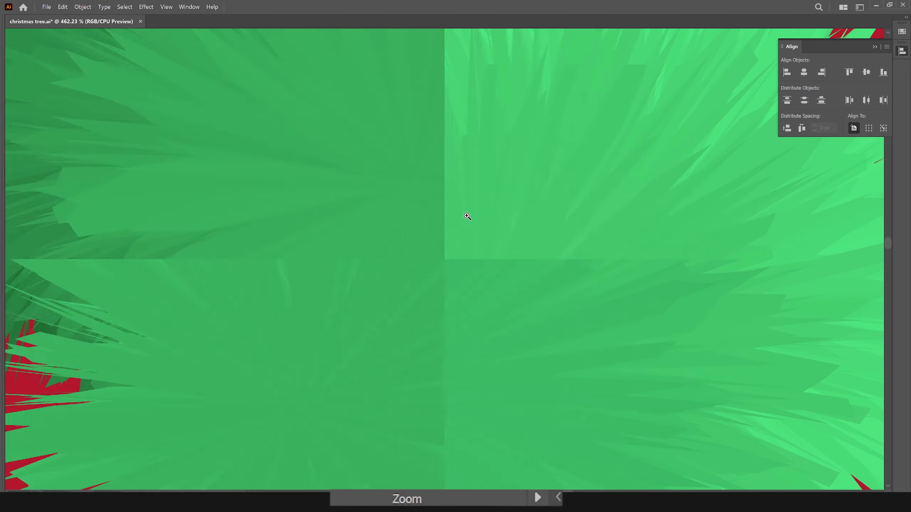
key(v)
drag(412, 267, 417, 261)
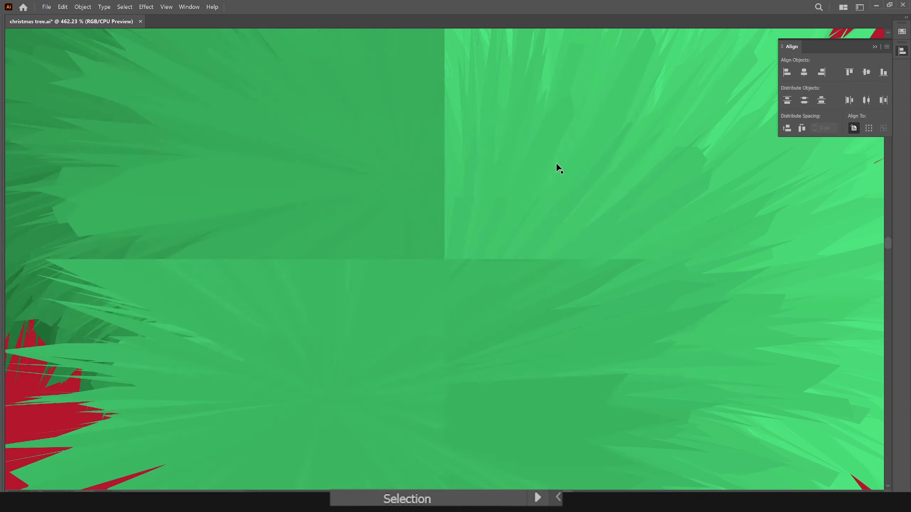
Apply the ornament shadow's appearance to the back copy of the candy canes, unite its shapes with Pathfinder, and deselect
key(i)
click(514, 222)
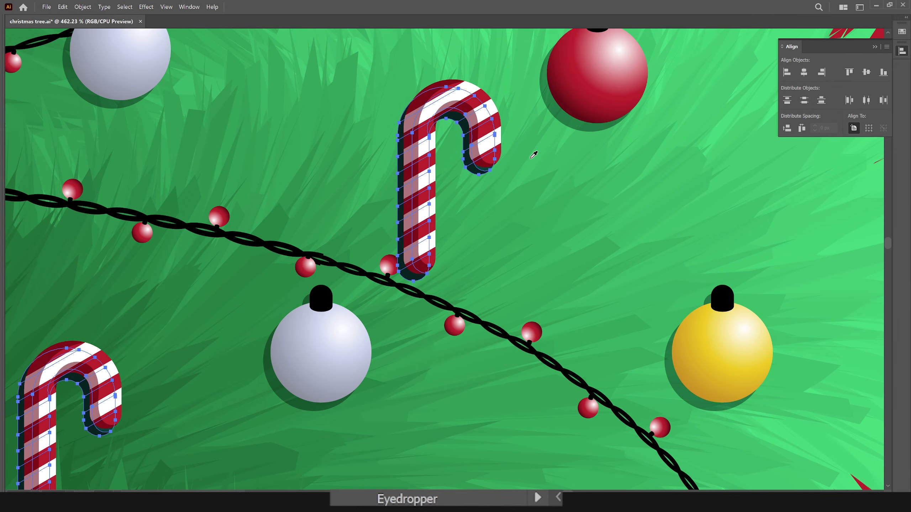
key(ctrl+shift+F9)
click(609, 355)
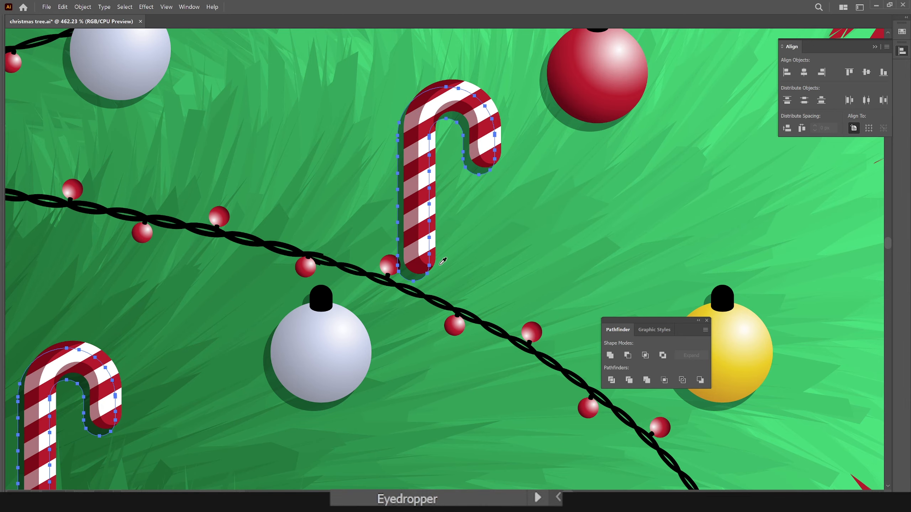
key(z)
alt+click(463, 274)
alt+click(474, 284)
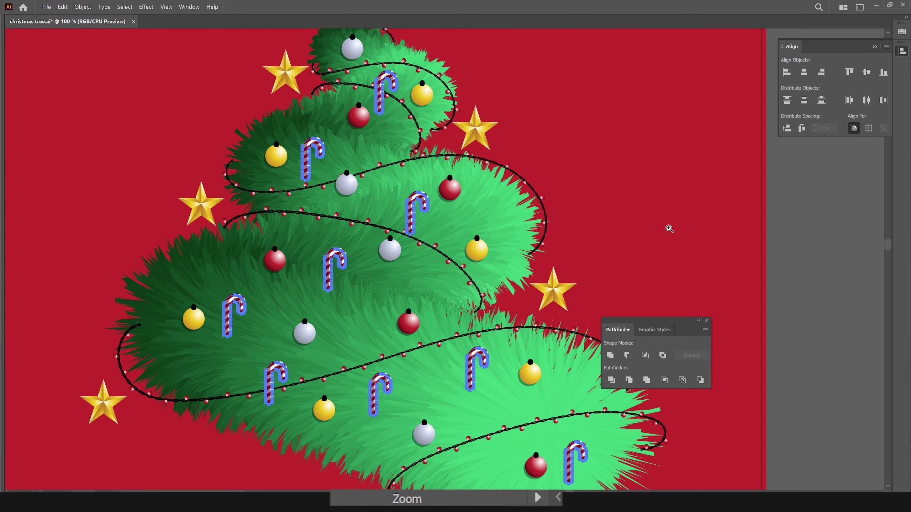
key(ctrl+shift+a)
alt+click(484, 293)
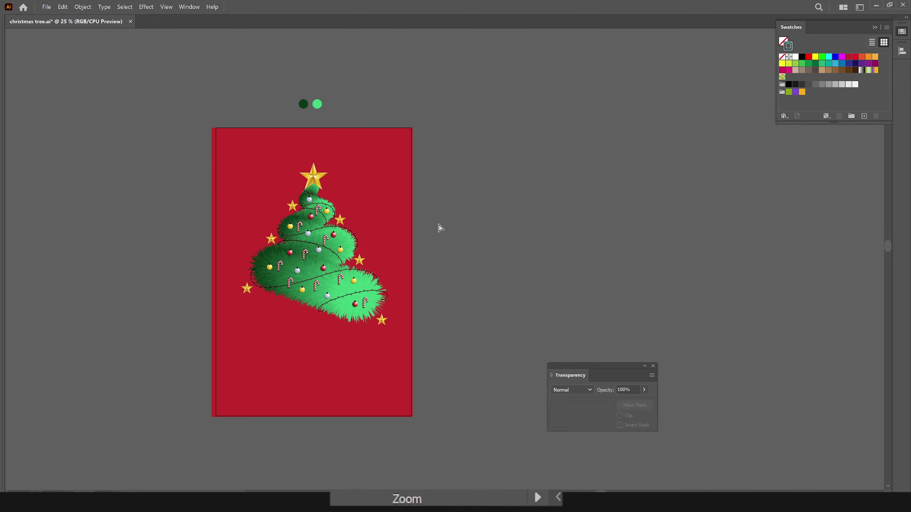
drag(217, 252, 336, 306)
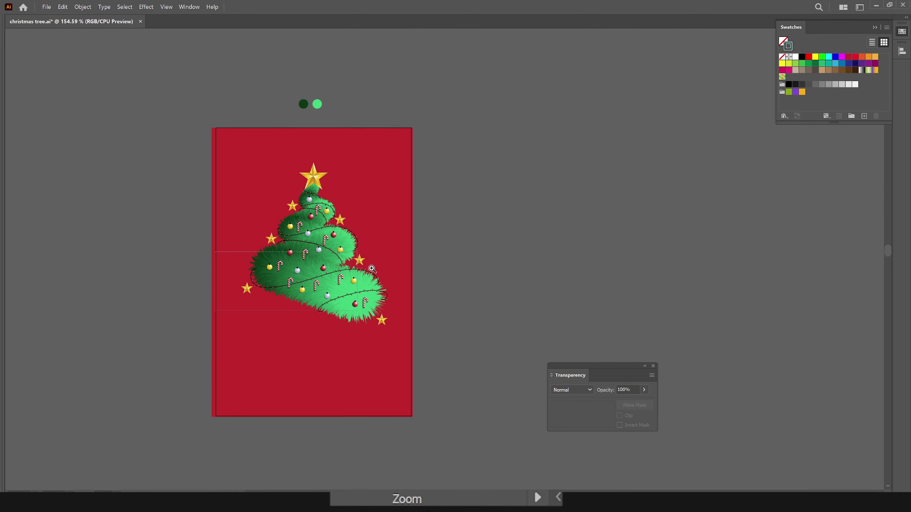
Draw a jagged fur tuft over the garland's end at the tree's lower-left edge, fill it with sampled dark green, and reshape its tips
key(n)
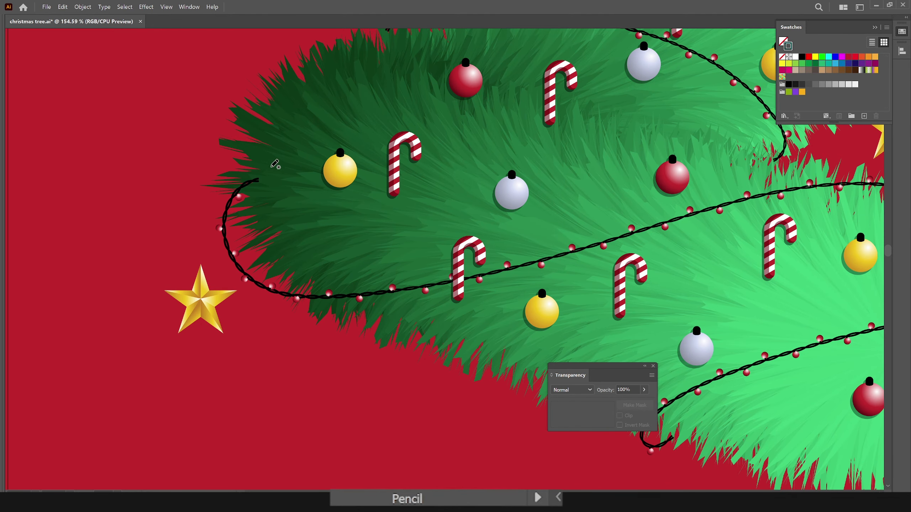
mouse_move(272, 176)
mouse_down()
mouse_move(240, 174)
mouse_move(256, 193)
mouse_move(238, 185)
mouse_move(252, 203)
mouse_move(244, 206)
mouse_move(283, 179)
mouse_up()
key(i)
click(286, 186)
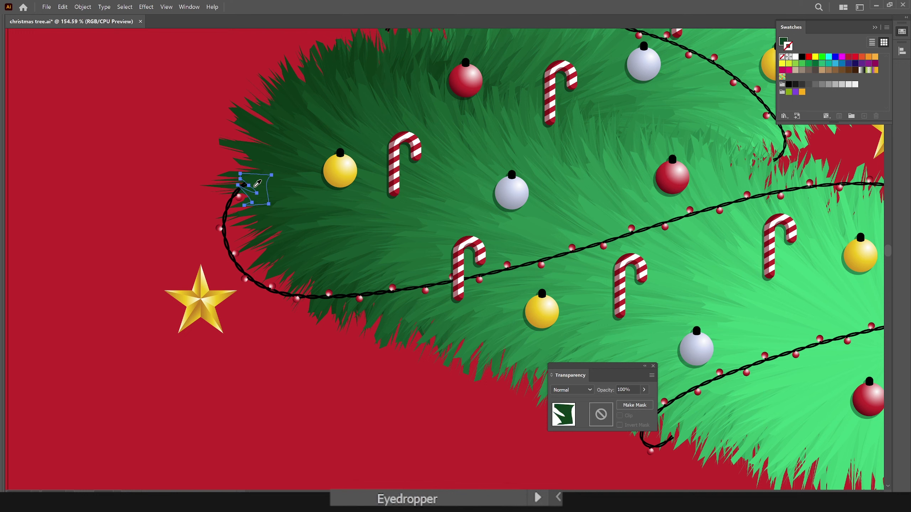
key(n)
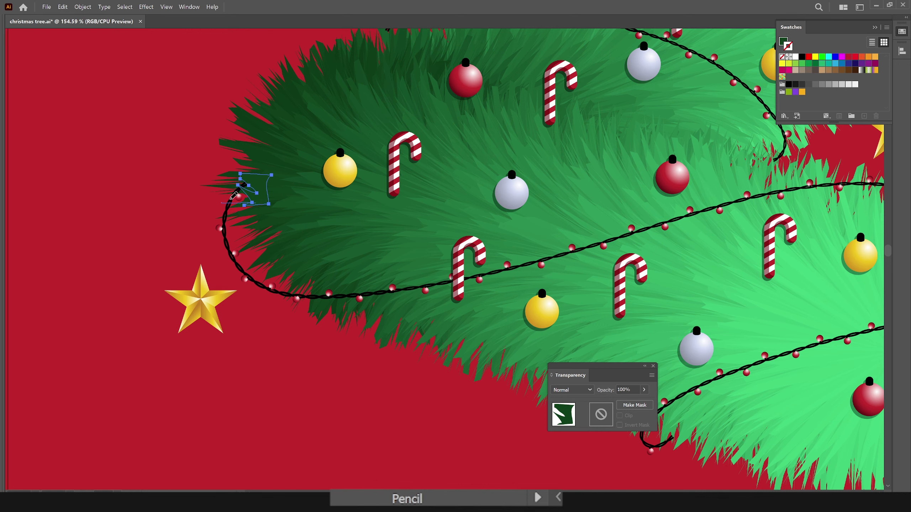
mouse_move(234, 197)
mouse_down()
mouse_move(216, 182)
mouse_move(268, 176)
mouse_up()
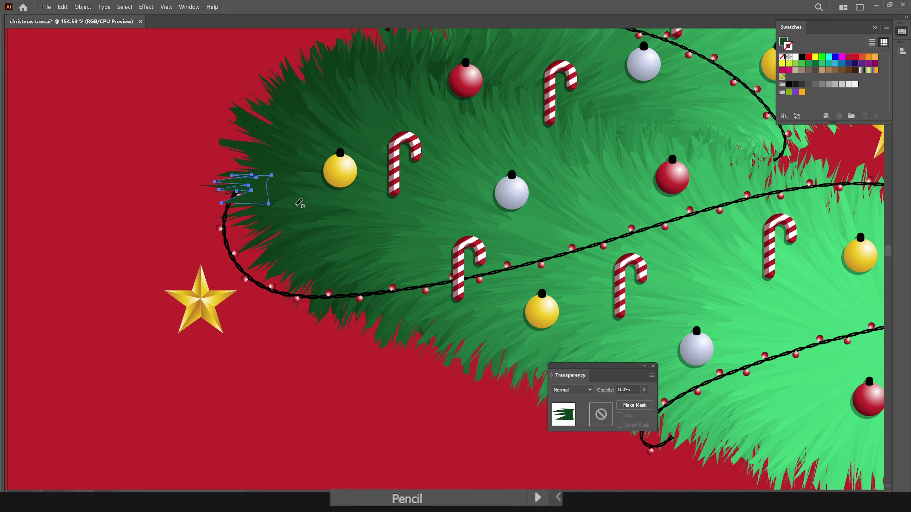
Draw a fur tuft over the garland's end beside the left star above the widest tier and fill it with sampled dark green
ctrl+alt+click(412, 236)
ctrl+alt+click(400, 245)
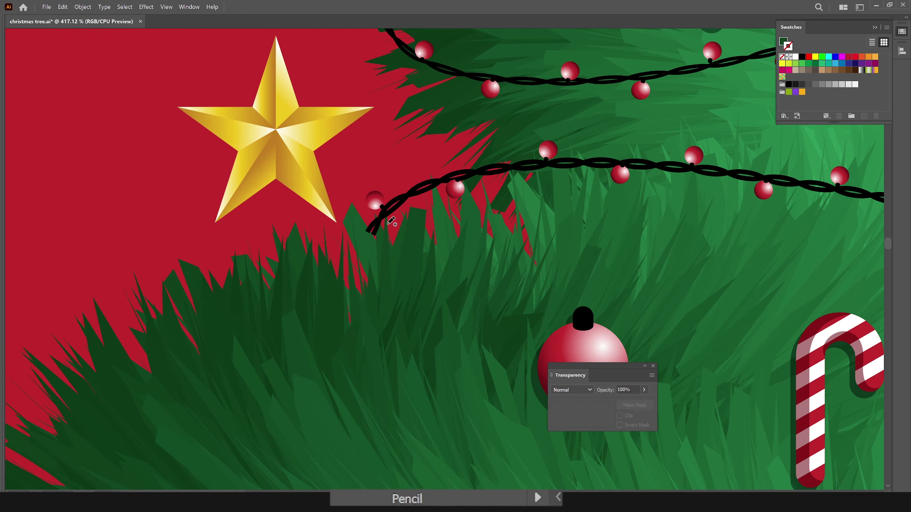
mouse_move(388, 244)
mouse_down()
mouse_move(375, 210)
mouse_move(369, 260)
mouse_move(360, 221)
mouse_move(345, 222)
mouse_move(364, 277)
mouse_move(388, 247)
mouse_up()
key(i)
click(390, 274)
key(z)
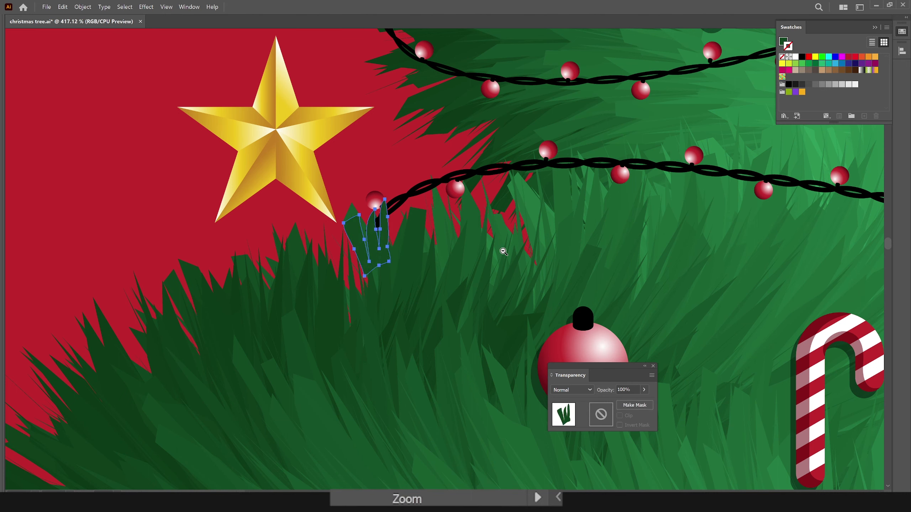
Cover the garland's end at the middle tier's right edge with a fur tuft in sampled light green, and deselect
key(ctrl+0)
click(491, 264)
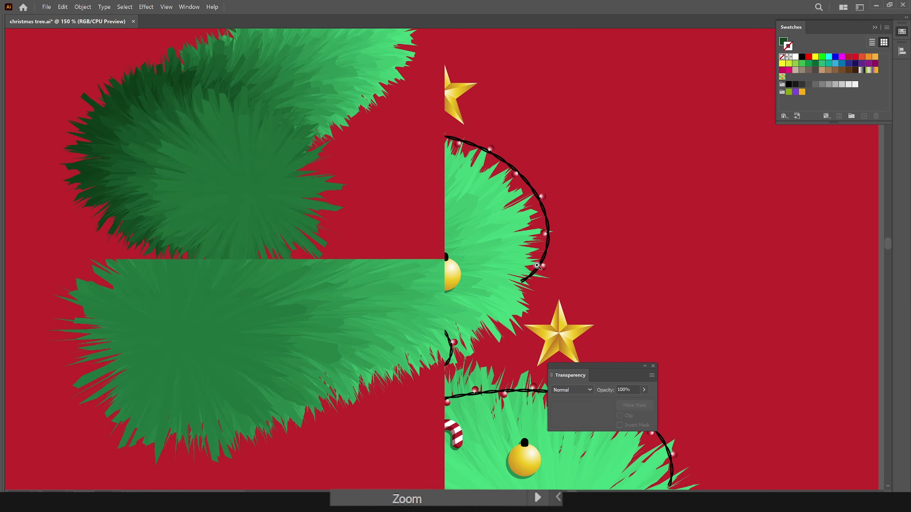
key(n)
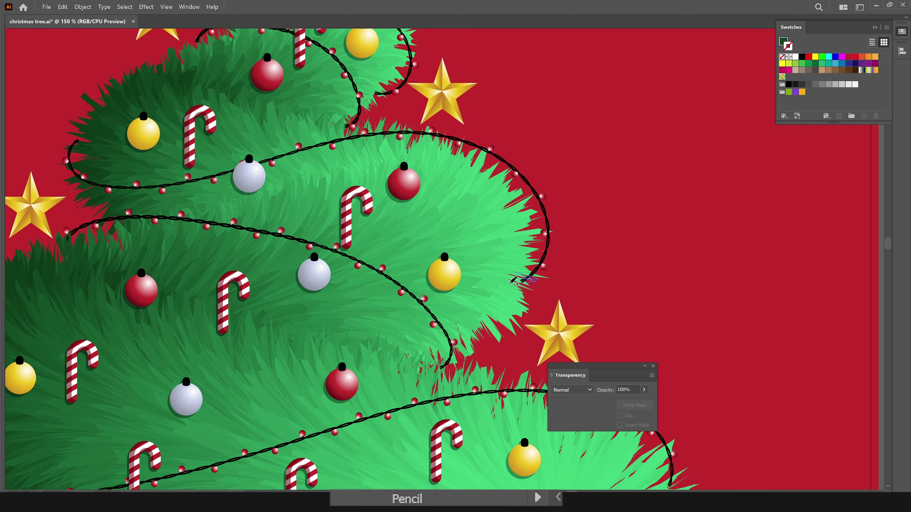
drag(528, 267, 525, 271)
key(i)
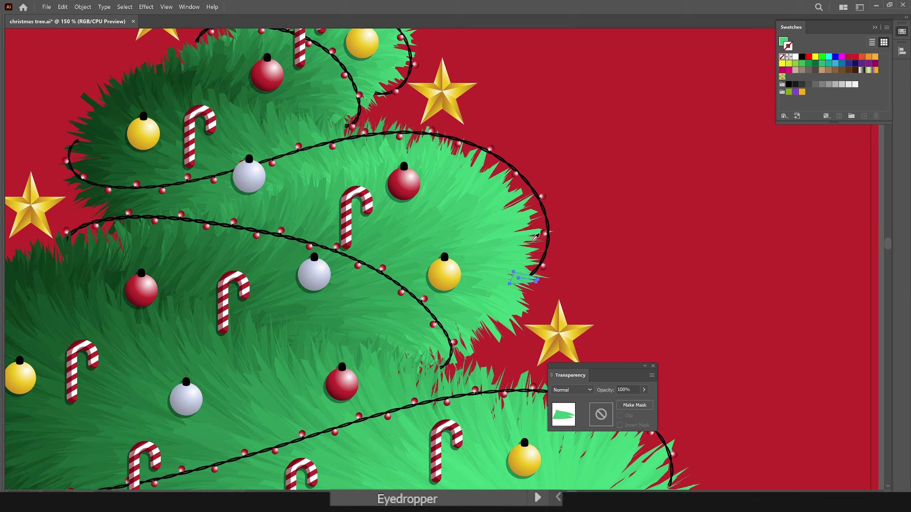
key(space)
drag(674, 238, 564, 248)
key(a)
click(791, 242)
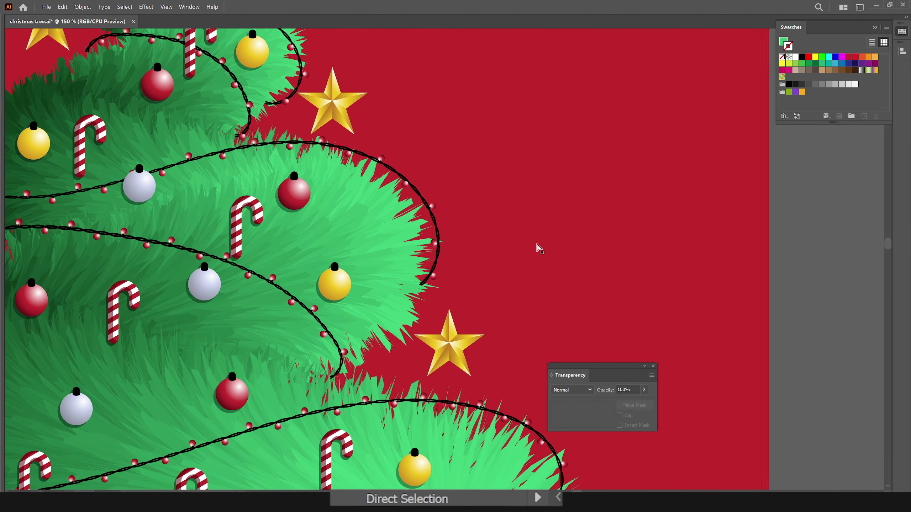
Draw a fur tuft over the garland's end at the upper tier's right edge and fill it with sampled light green
key(space)
drag(597, 338, 667, 384)
key(n)
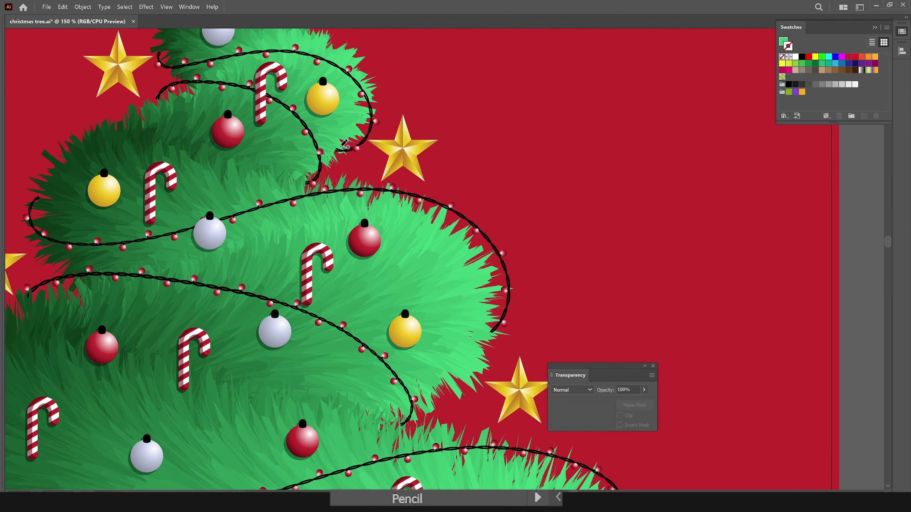
mouse_move(347, 148)
mouse_down()
mouse_move(344, 161)
mouse_move(328, 146)
mouse_move(315, 176)
mouse_move(347, 194)
mouse_up()
key(i)
click(345, 138)
key(space)
Cover the garland's end in the notch between the upper and middle tiers with a green fur tuft and refine its outline with the Pencil
key(b)
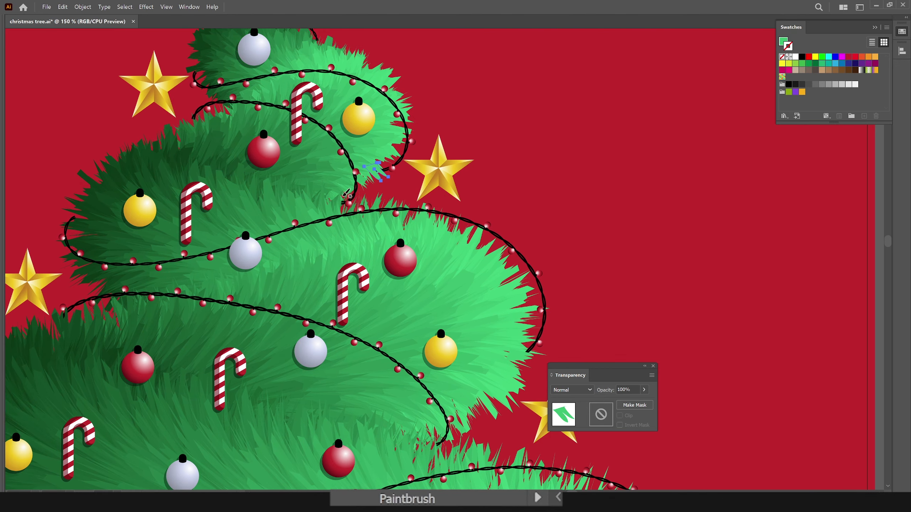
key(z)
drag(376, 154, 407, 206)
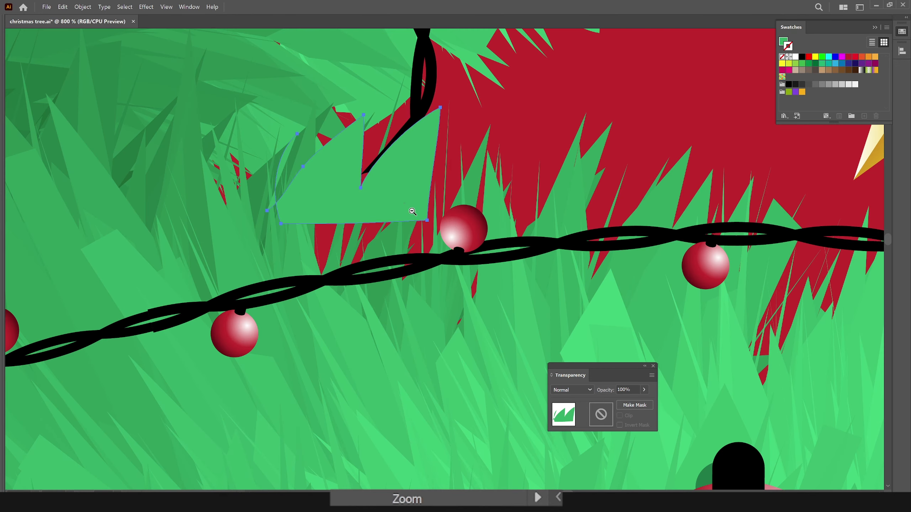
key(ctrl+minus)
key(n)
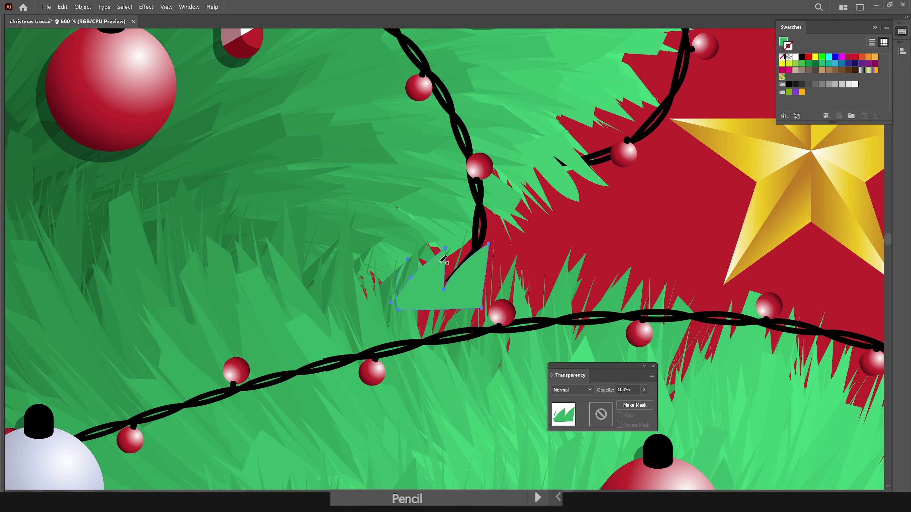
mouse_move(457, 331)
mouse_down()
mouse_move(483, 303)
mouse_move(443, 250)
mouse_move(408, 310)
mouse_move(453, 250)
mouse_move(436, 289)
mouse_move(487, 248)
mouse_up()
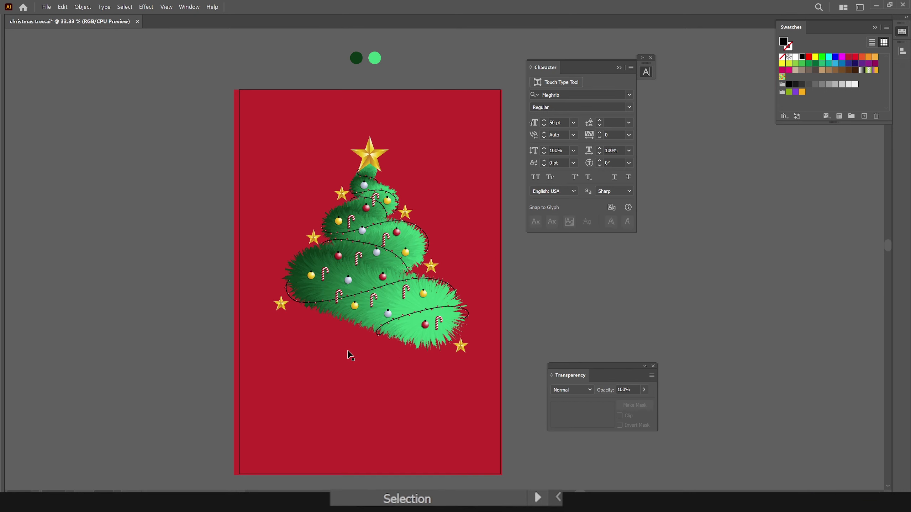
Add the text "Merry" below the tree in 50 pt Maghrib and open the paragraph settings
key(t)
click(347, 355)
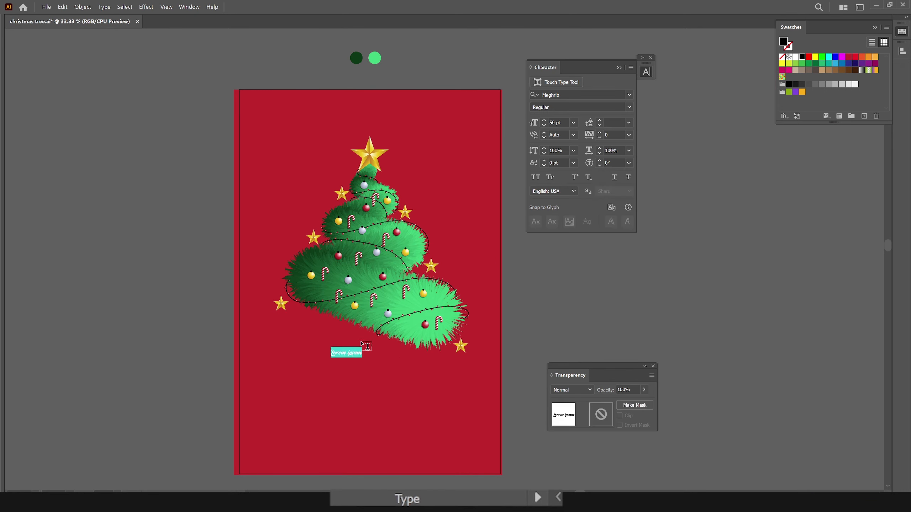
text(Merry)
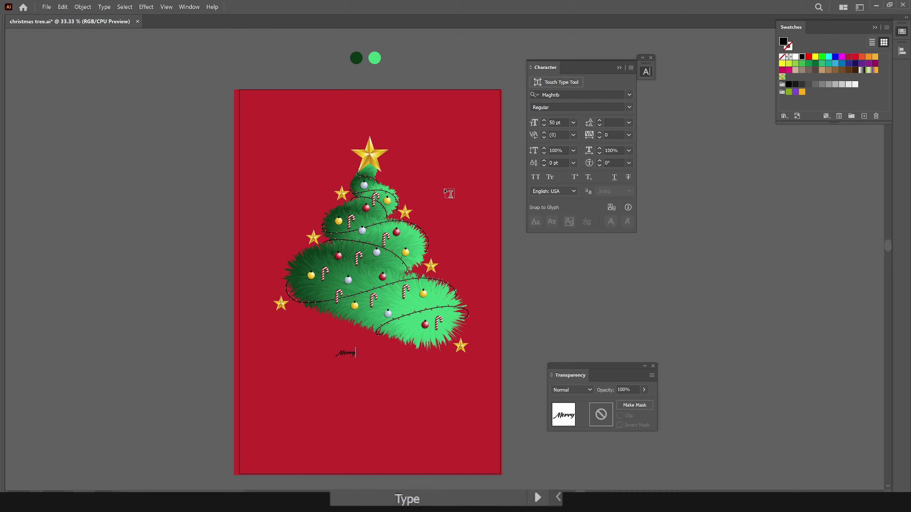
key(Escape)
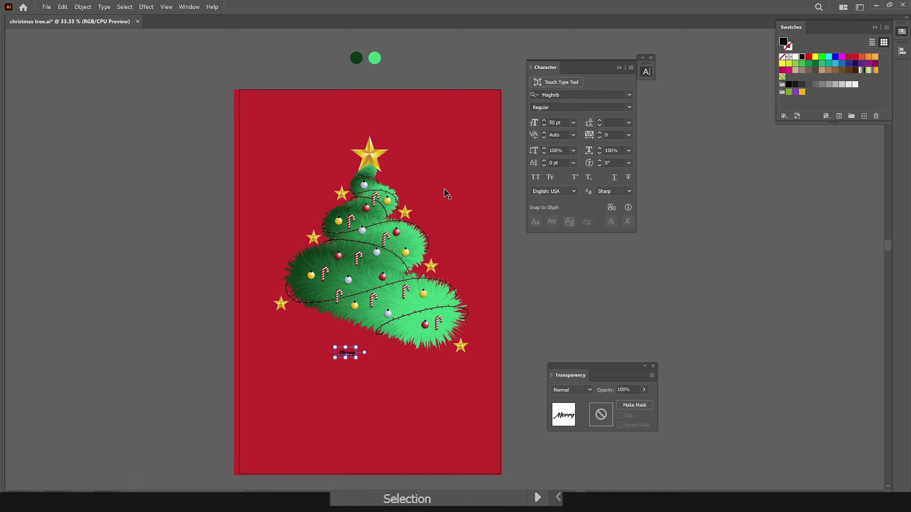
key(ctrl+alt+t)
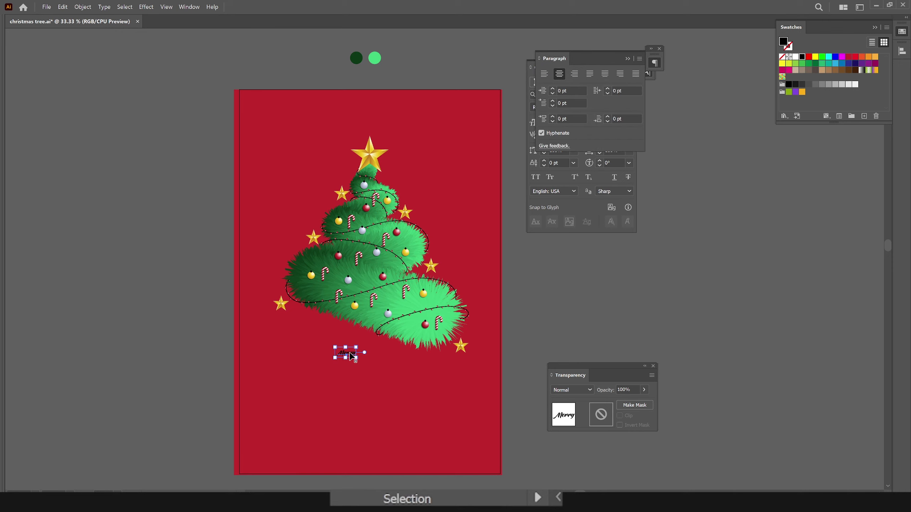